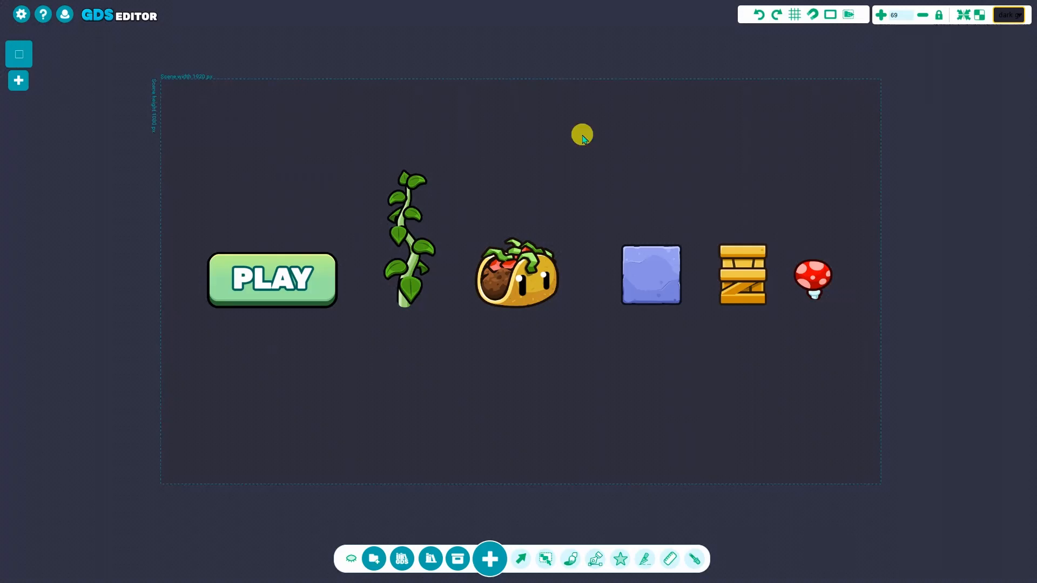
Step: Add a component movement auto-animation to the taco character
{"action": "left_click", "coordinate": [521, 274]}
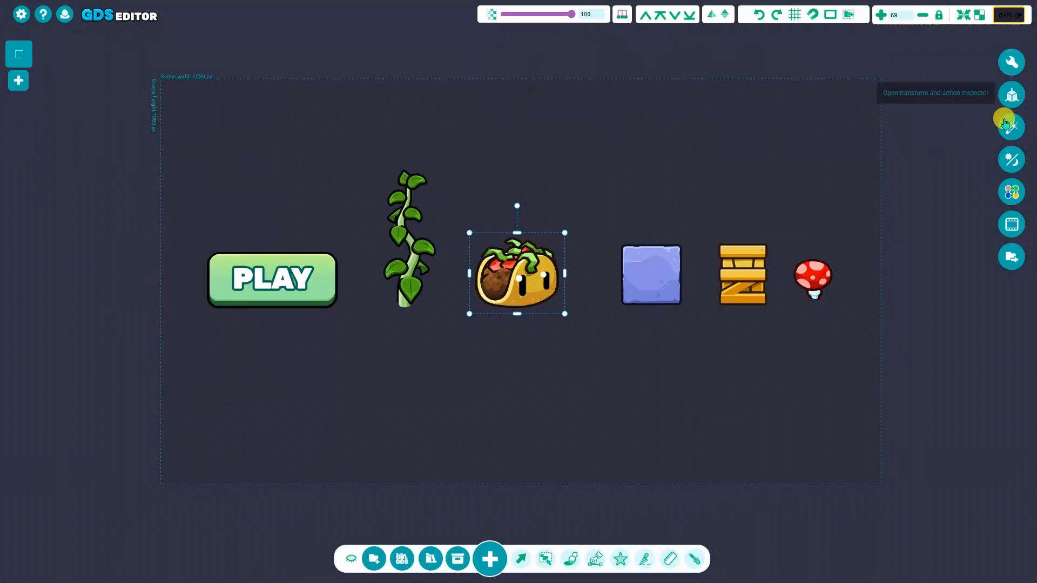
{"action": "left_click", "coordinate": [1012, 227]}
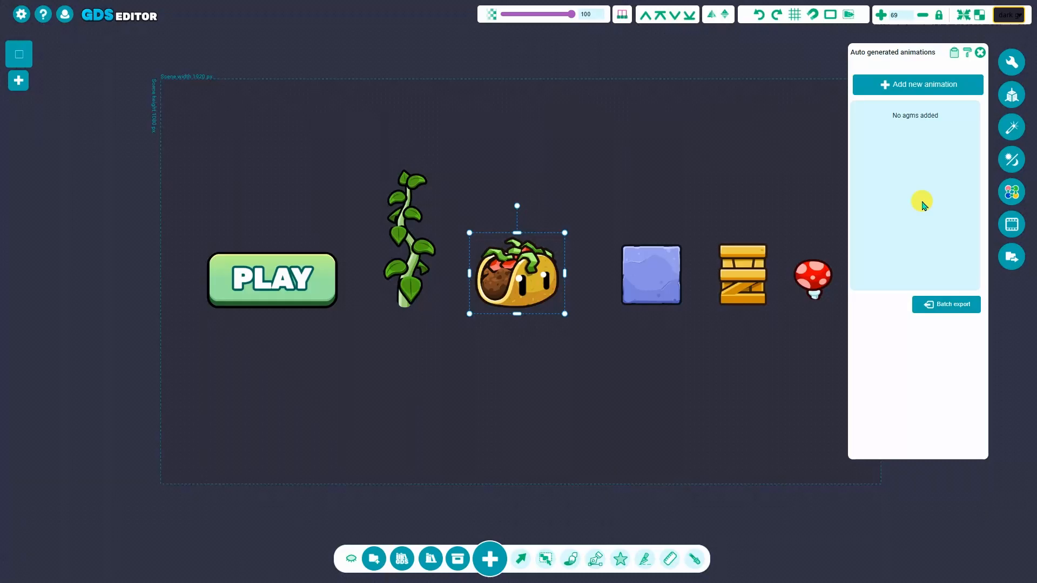
{"action": "left_click", "coordinate": [921, 89]}
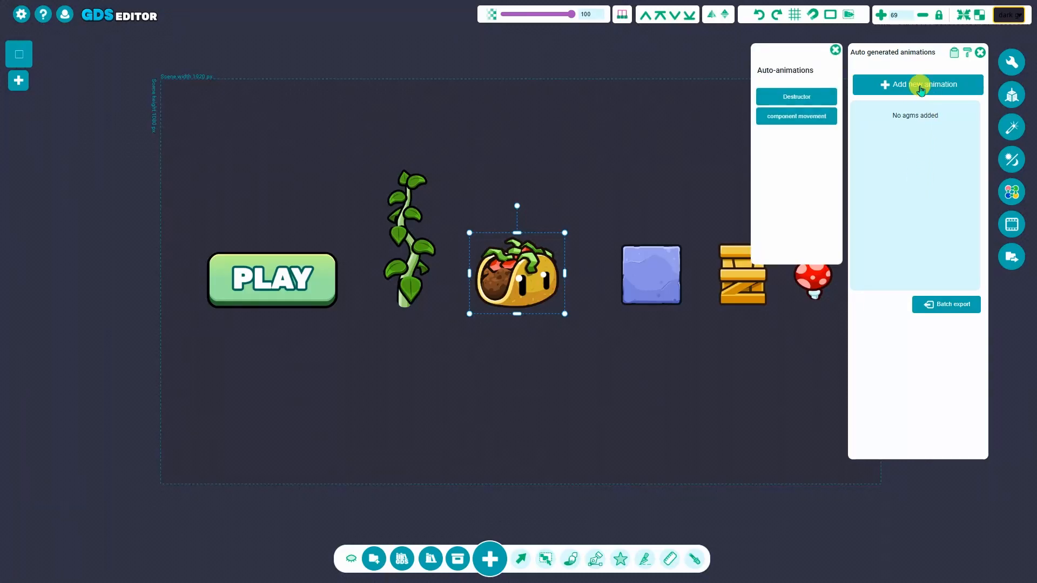
{"action": "left_click", "coordinate": [810, 119]}
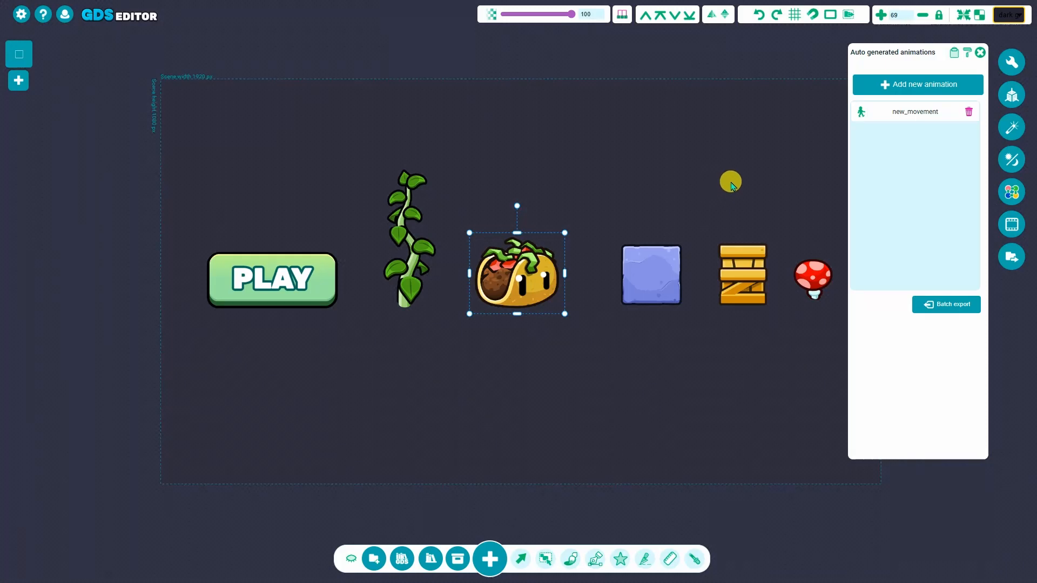
Step: Apply the idle preset to the taco's new movement animation with playback running
{"action": "left_click", "coordinate": [914, 118]}
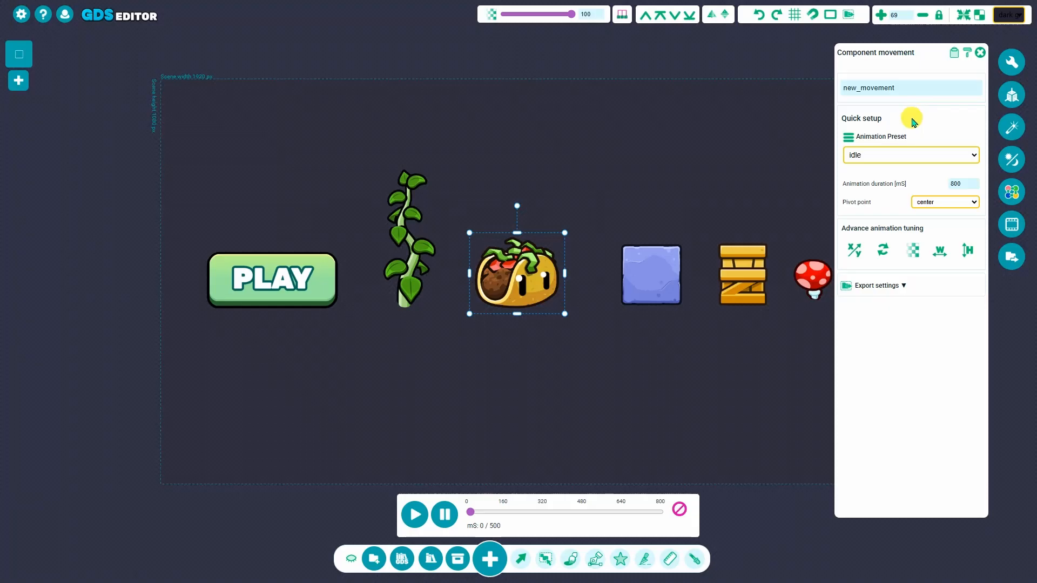
{"action": "left_click", "coordinate": [901, 155]}
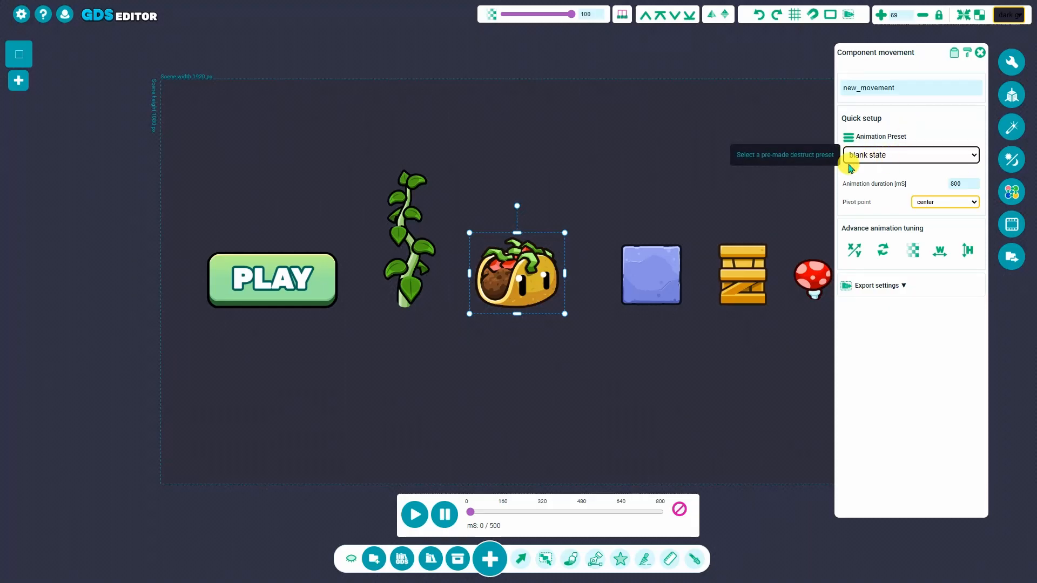
{"action": "left_click", "coordinate": [414, 516]}
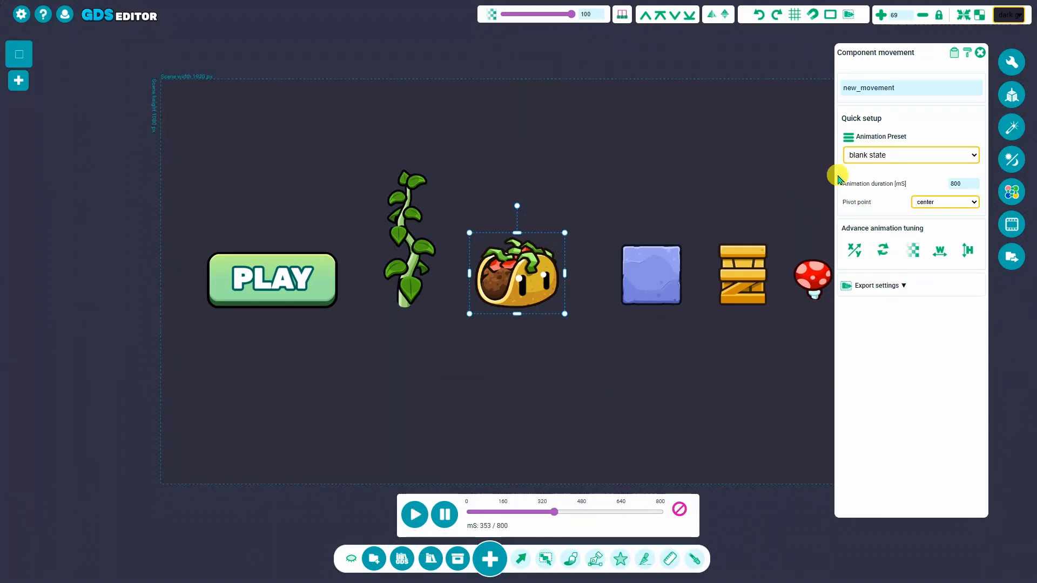
{"action": "left_click", "coordinate": [902, 155]}
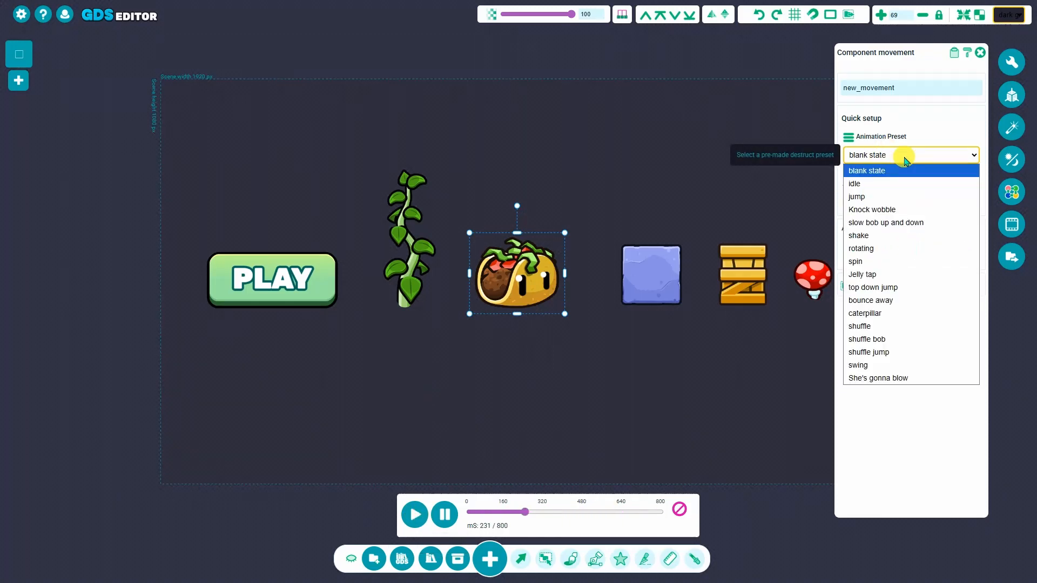
{"action": "left_click", "coordinate": [888, 184]}
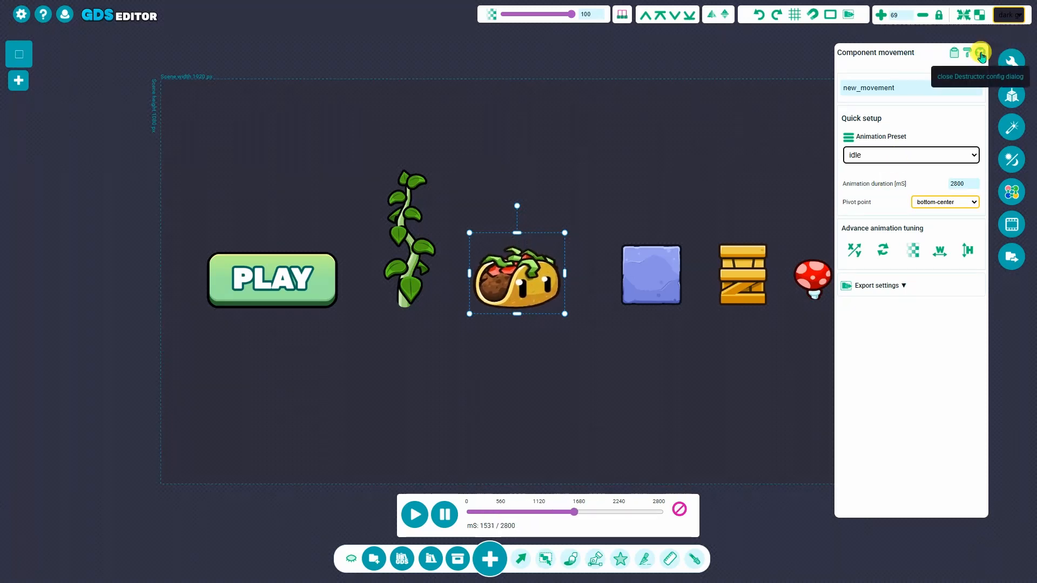
Step: Rename the taco's movement animation as idle and return to the animation list
{"action": "double_click", "coordinate": [928, 88]}
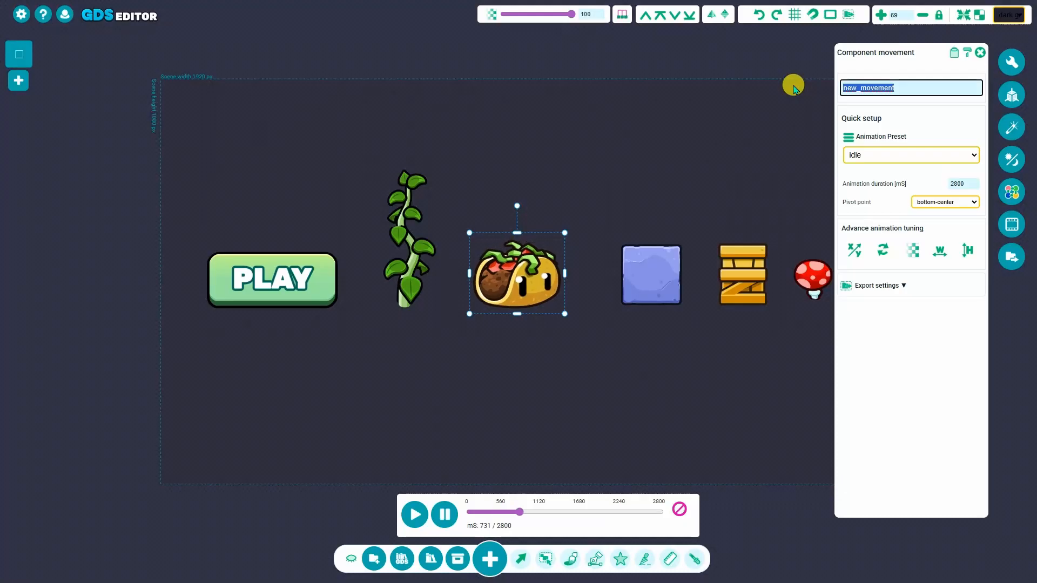
{"action": "type", "text": "idle"}
{"action": "key", "text": "Return"}
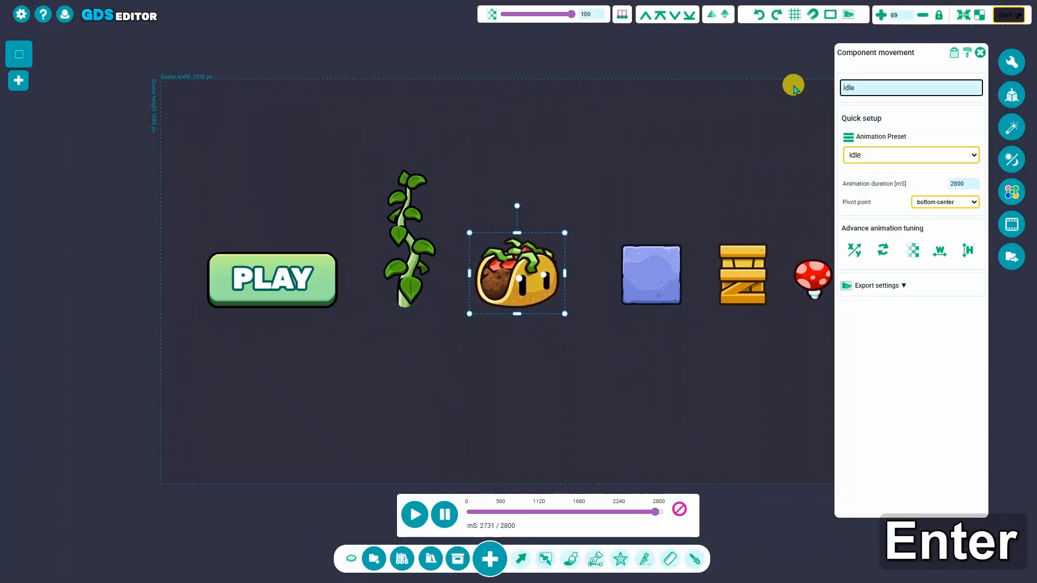
{"action": "left_click", "coordinate": [980, 54]}
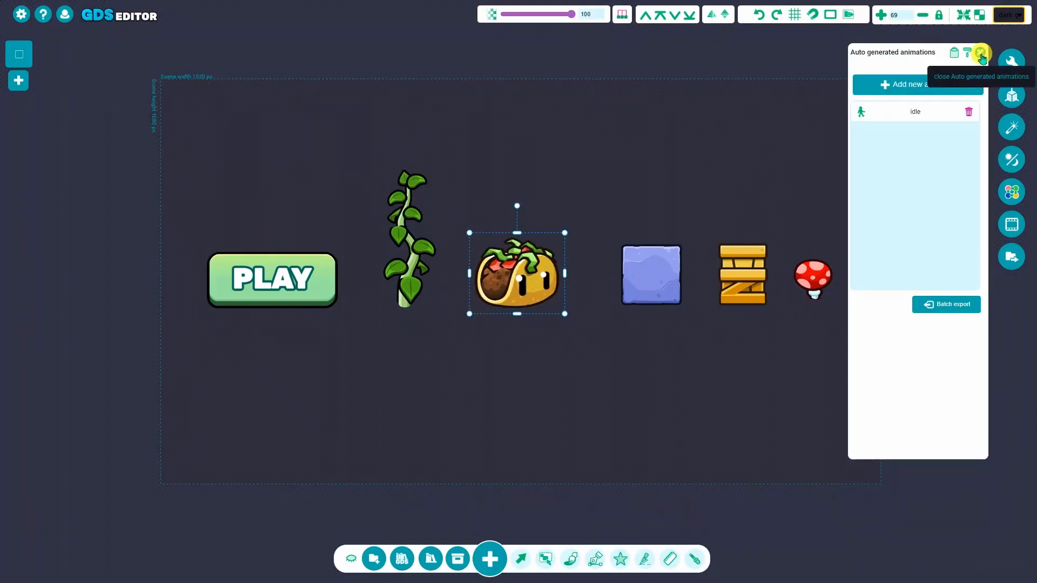
Step: Add a second component movement animation to the taco and open its settings
{"action": "left_click", "coordinate": [916, 87]}
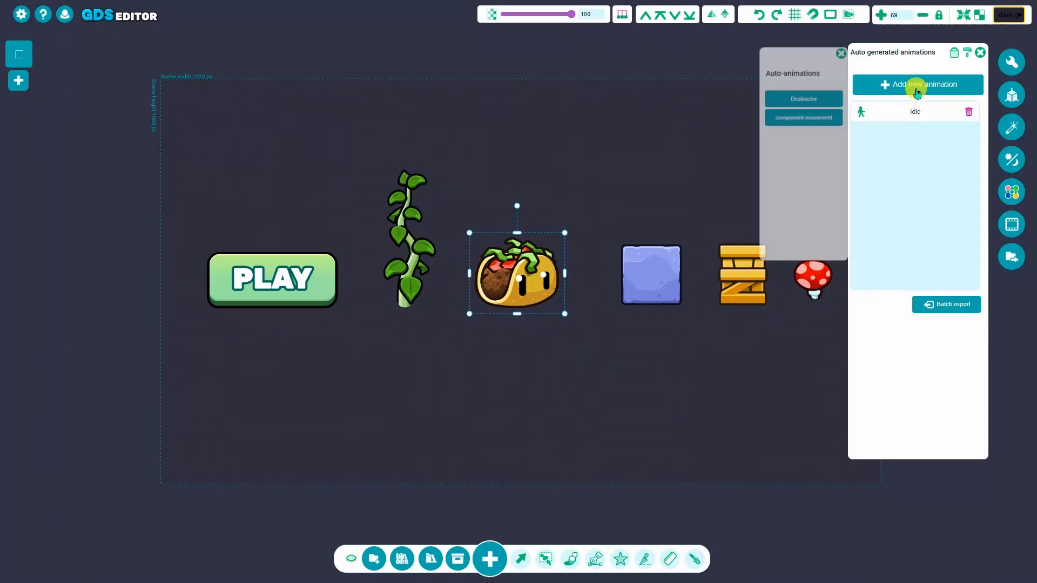
{"action": "left_click", "coordinate": [788, 122]}
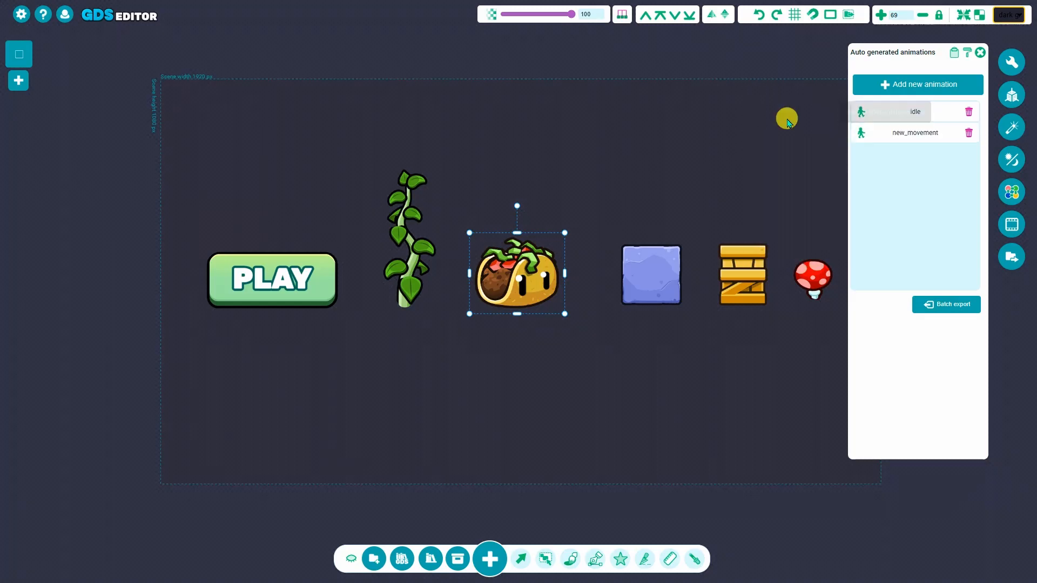
{"action": "left_click", "coordinate": [898, 132]}
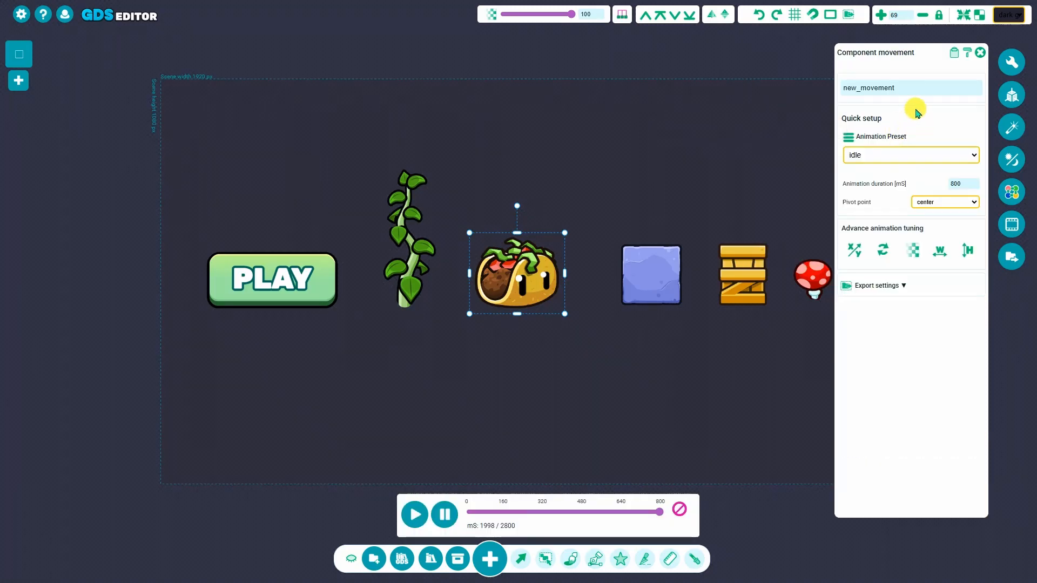
Step: Preview the idle, jump and Knock wobble presets on the second movement animation
{"action": "left_click", "coordinate": [930, 155]}
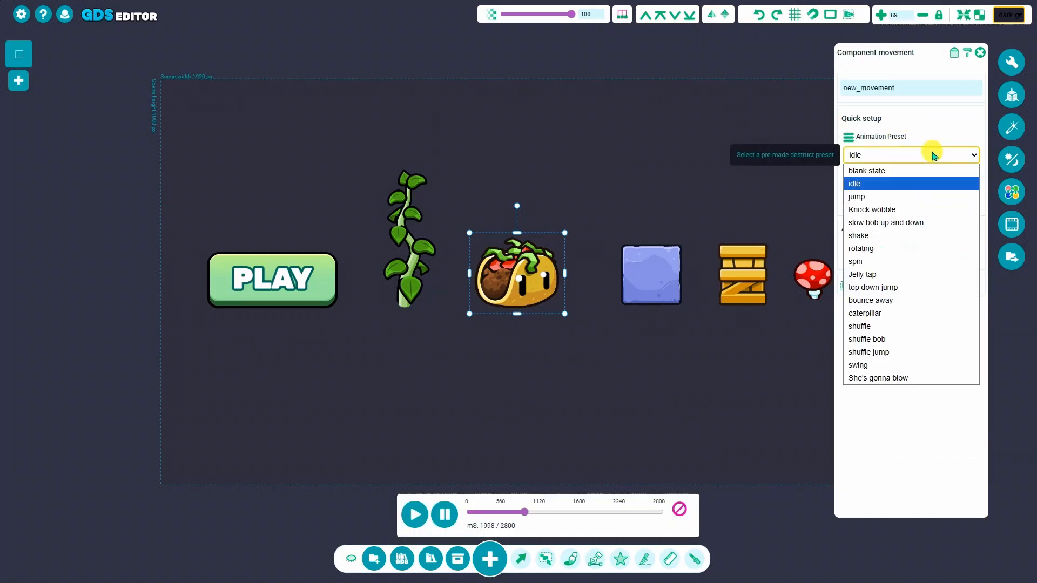
{"action": "left_click", "coordinate": [413, 514]}
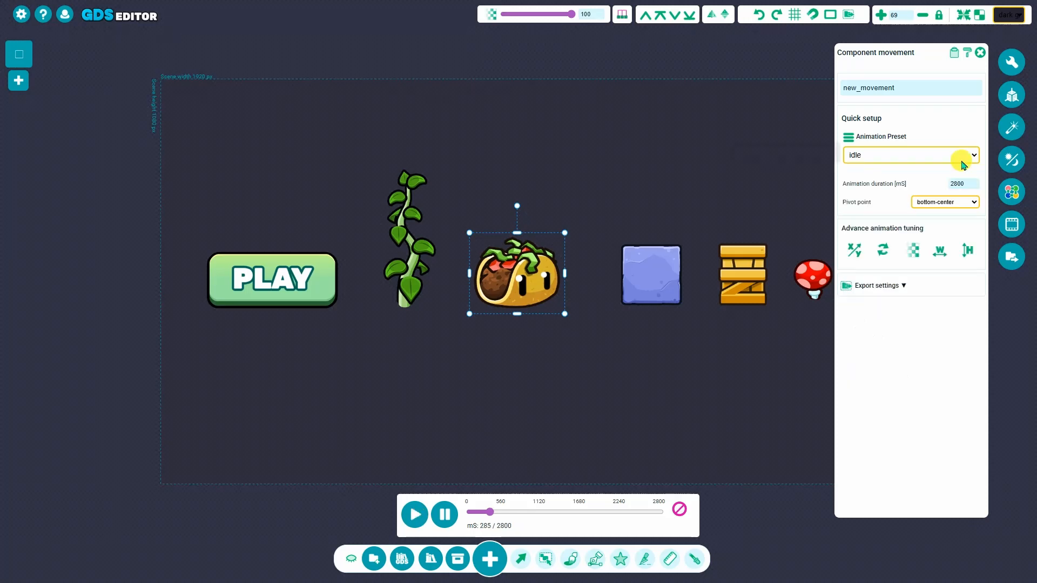
{"action": "left_click", "coordinate": [946, 155]}
{"action": "left_click", "coordinate": [914, 197]}
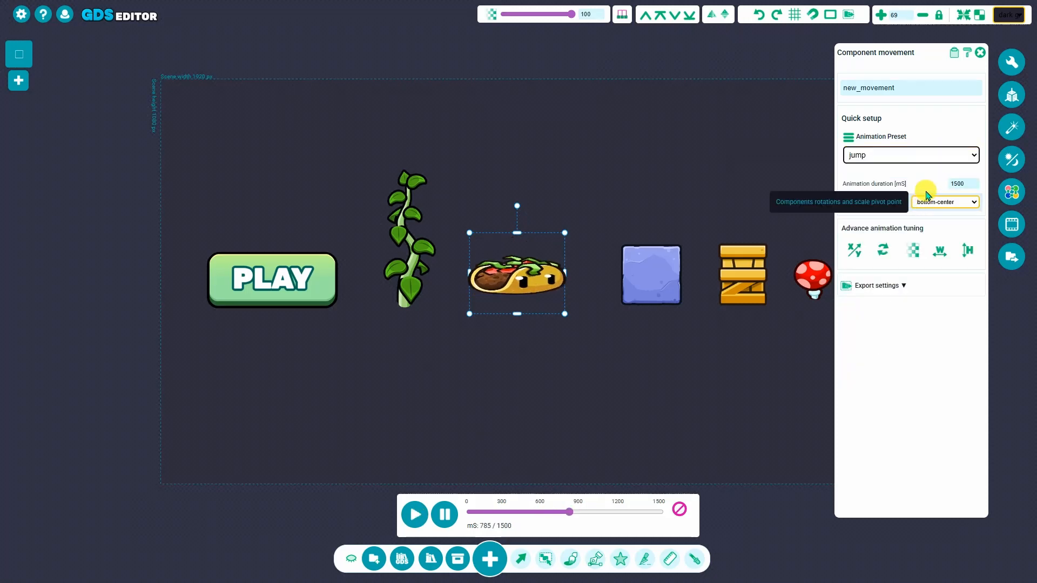
{"action": "left_click", "coordinate": [918, 156]}
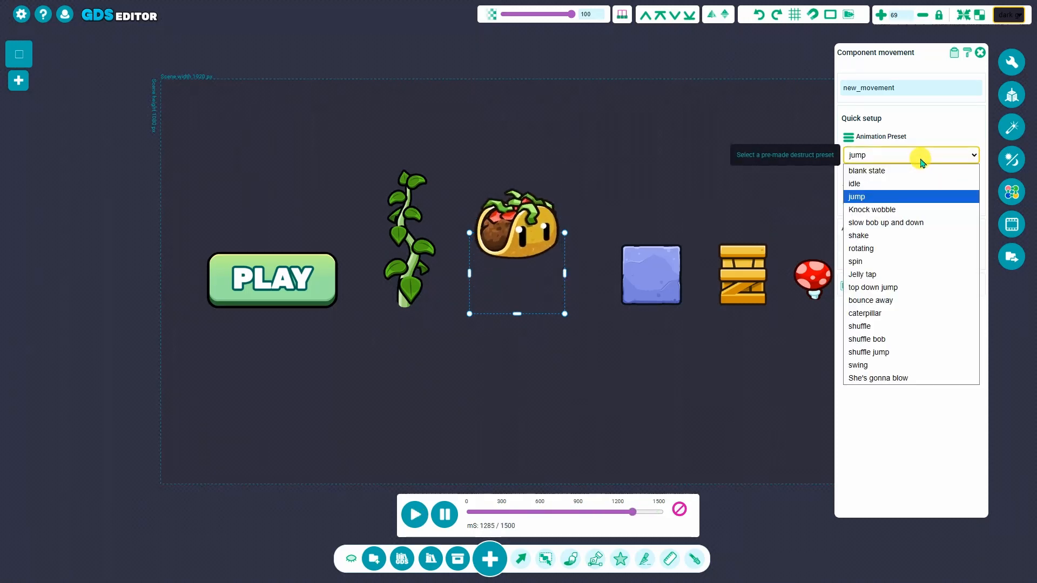
{"action": "left_click", "coordinate": [899, 210]}
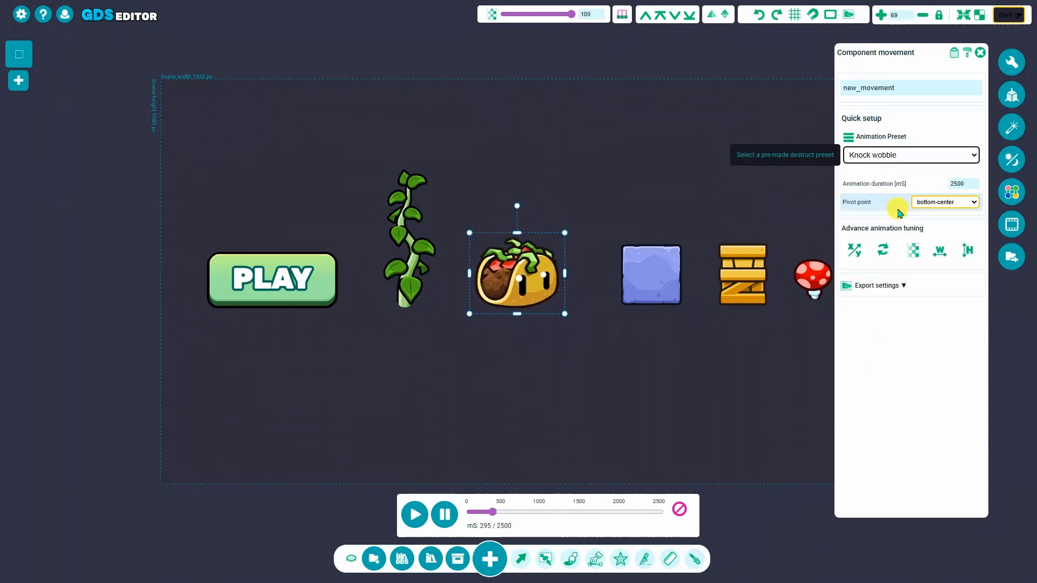
Step: Apply the bounce away preset to the second animation, rename it as die and close its settings
{"action": "left_click", "coordinate": [920, 156]}
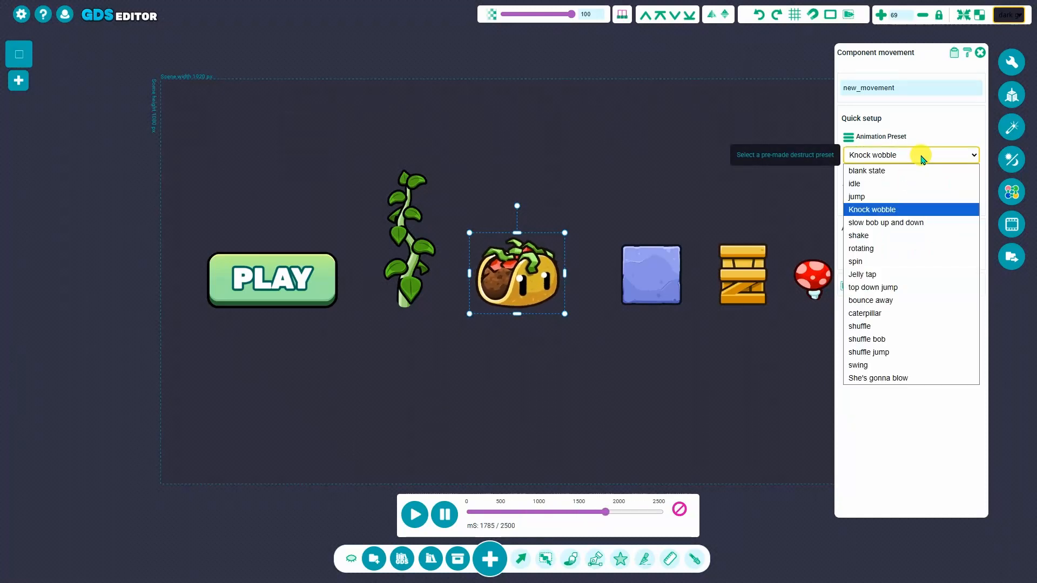
{"action": "left_click", "coordinate": [879, 296]}
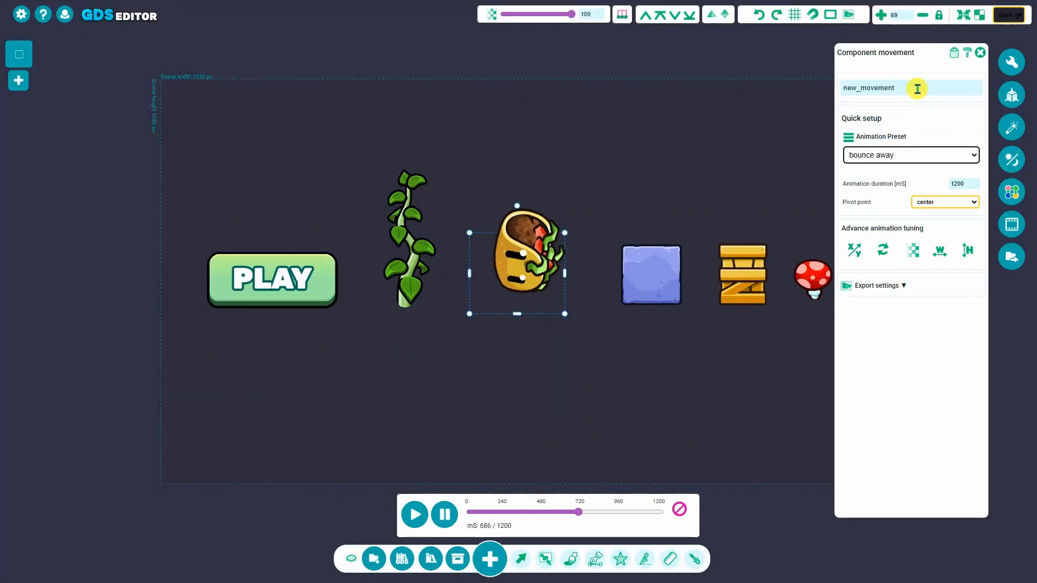
{"action": "left_click_drag", "start_coordinate": [917, 89], "coordinate": [840, 89]}
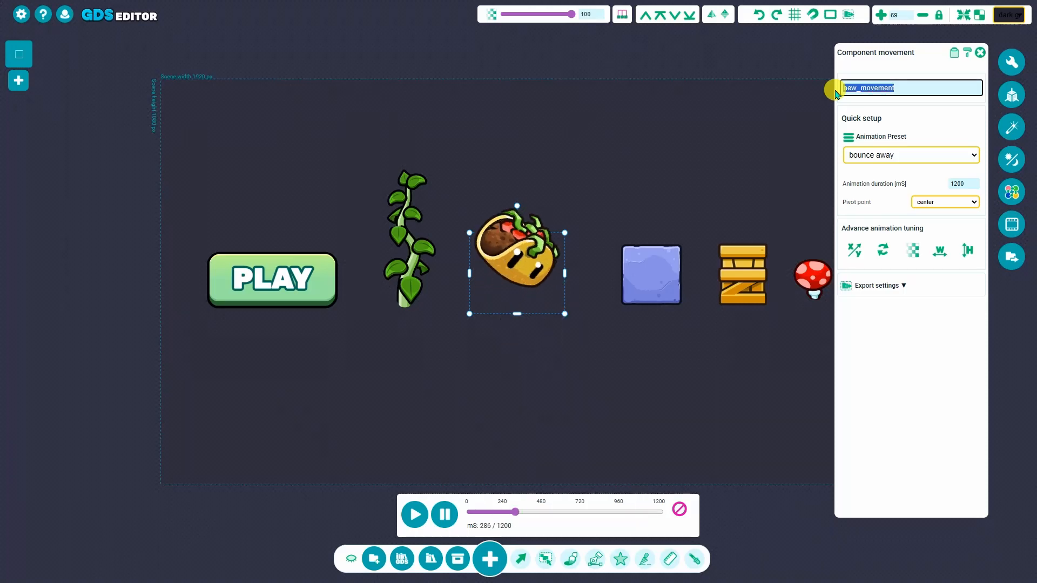
{"action": "type", "text": "die"}
{"action": "key", "text": "Return"}
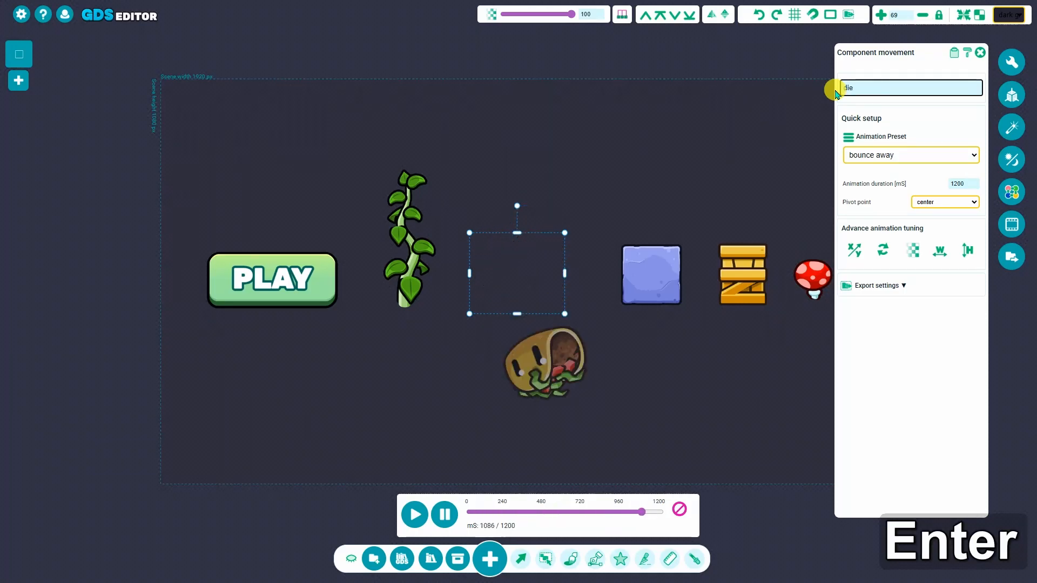
{"action": "left_click", "coordinate": [980, 52]}
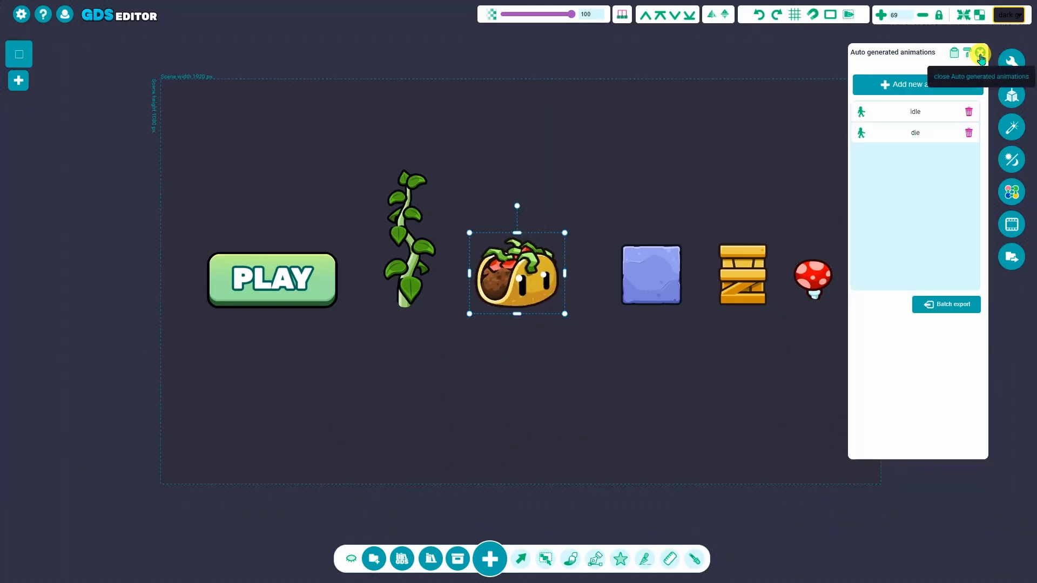
Step: Add a third component movement animation to the taco and open its settings
{"action": "left_click", "coordinate": [925, 85]}
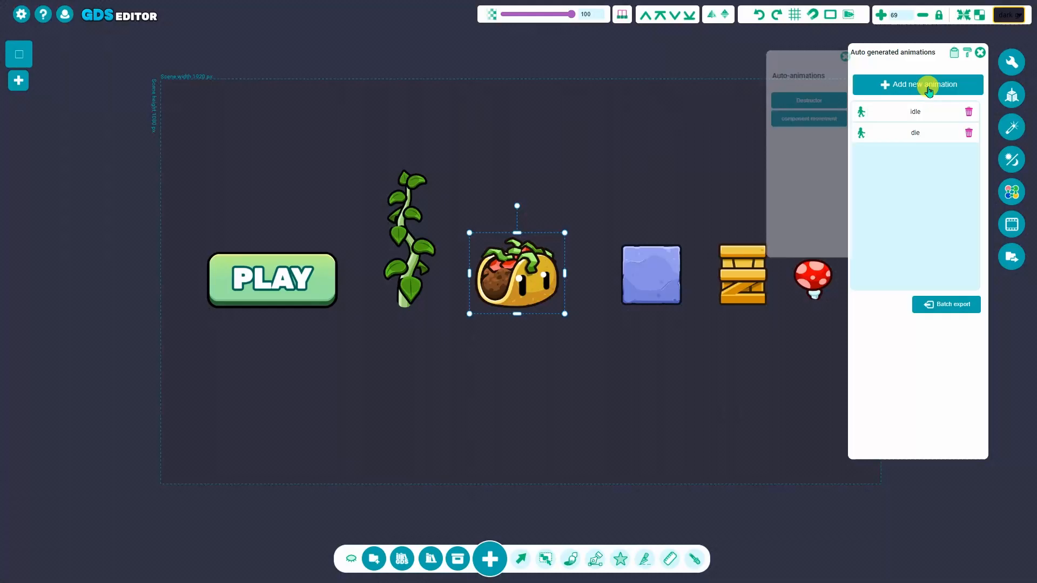
{"action": "left_click", "coordinate": [824, 116]}
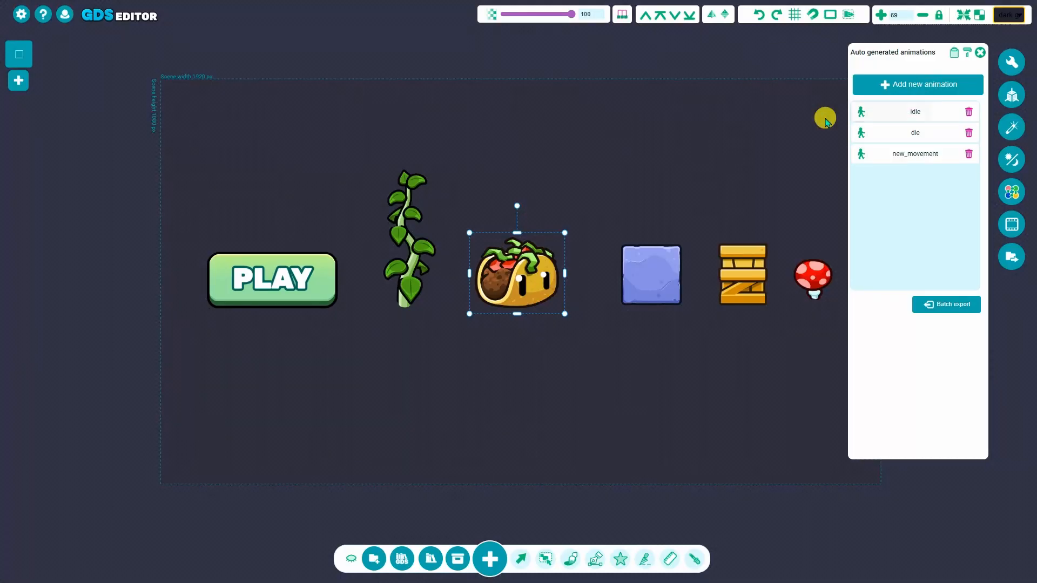
{"action": "left_click", "coordinate": [896, 153]}
Step: Try the shuffle preset on the third animation, and settle on the shuffle bob preset
{"action": "left_click", "coordinate": [907, 155]}
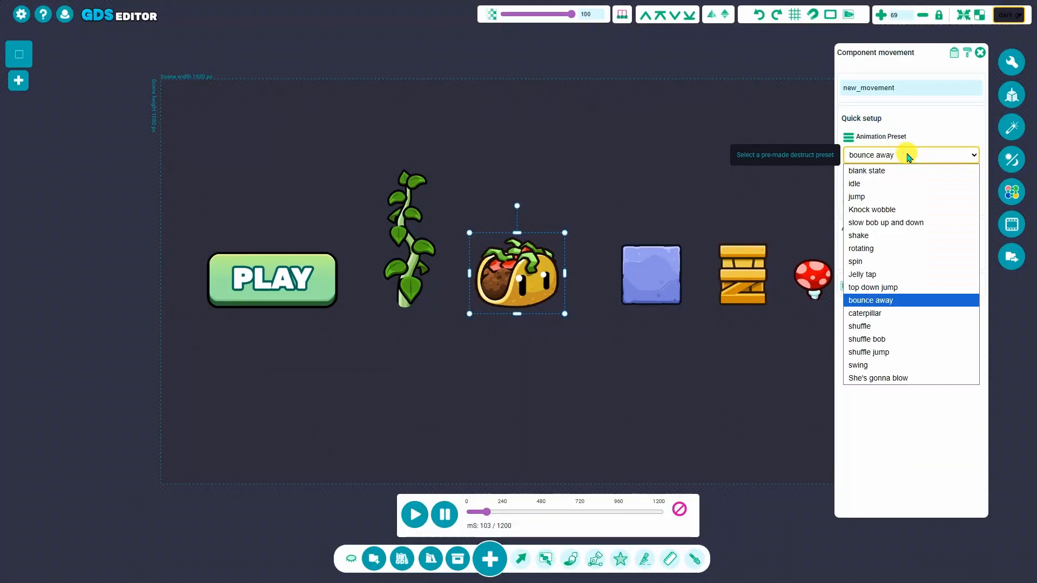
{"action": "left_click", "coordinate": [871, 329]}
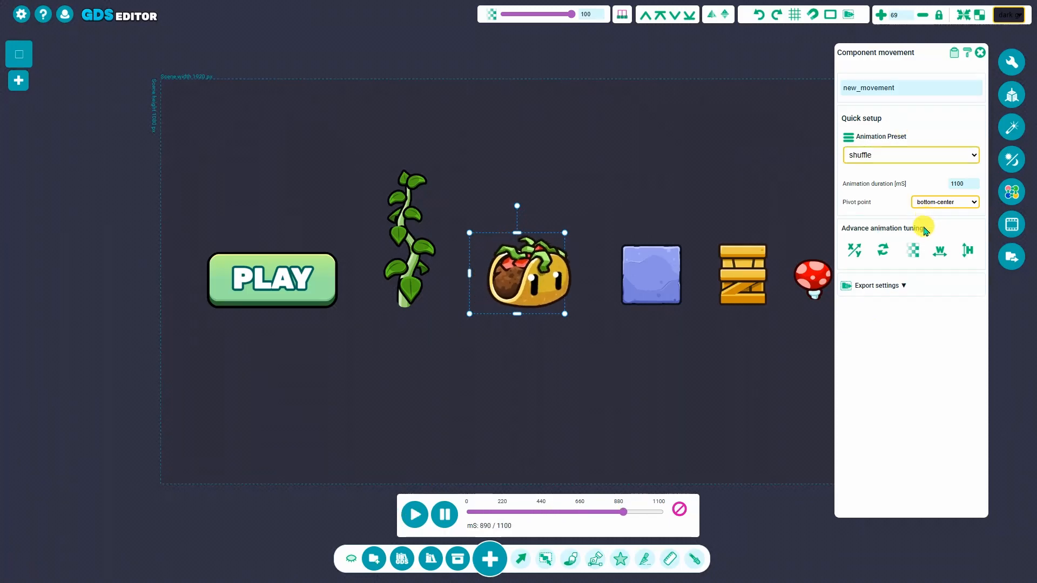
{"action": "left_click", "coordinate": [934, 156]}
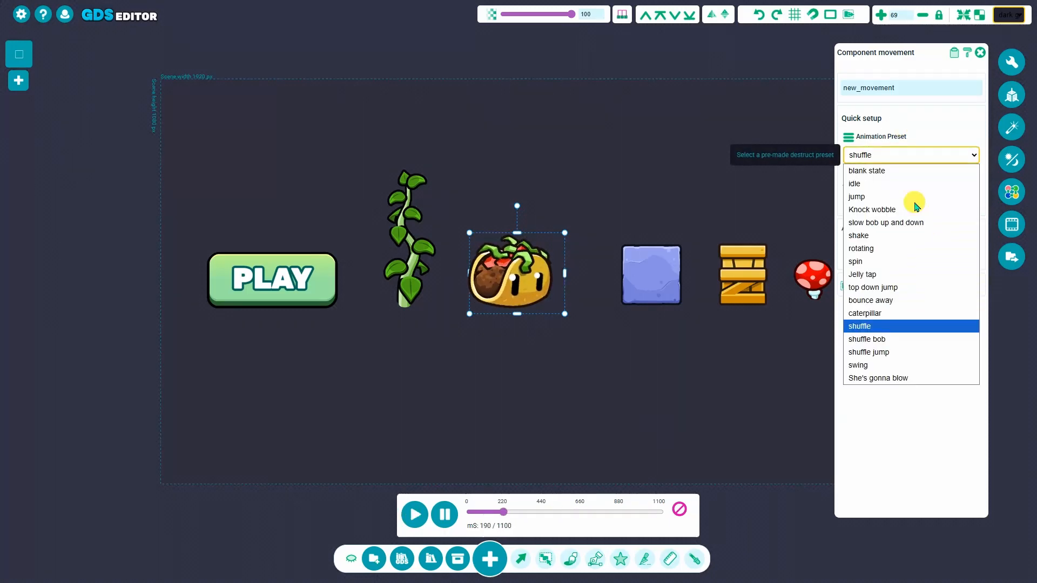
{"action": "left_click", "coordinate": [891, 338]}
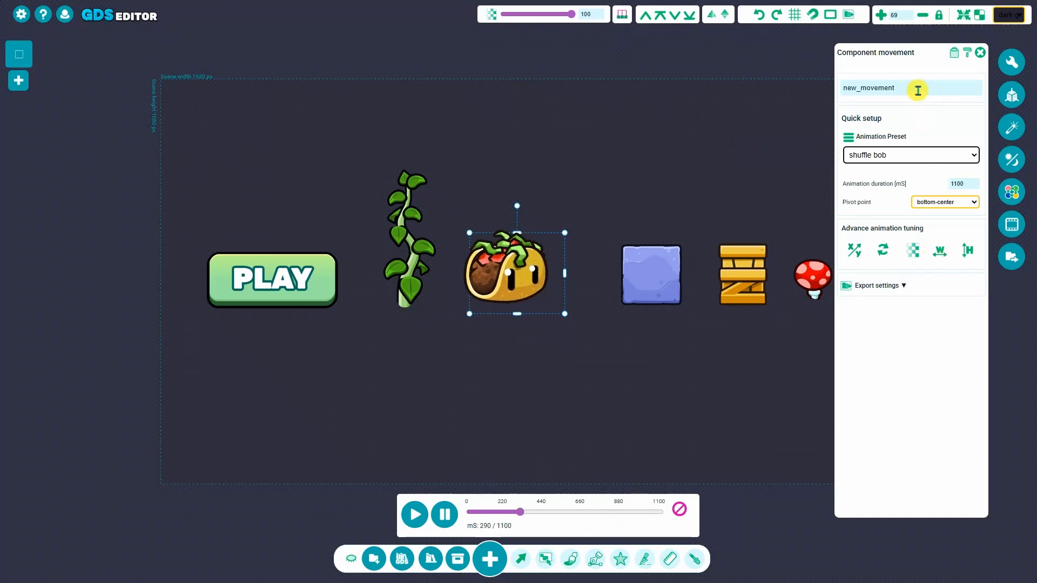
Step: Rename the third animation as move and return to the animation list
{"action": "left_click_drag", "start_coordinate": [917, 87], "coordinate": [818, 84]}
{"action": "type", "text": "move"}
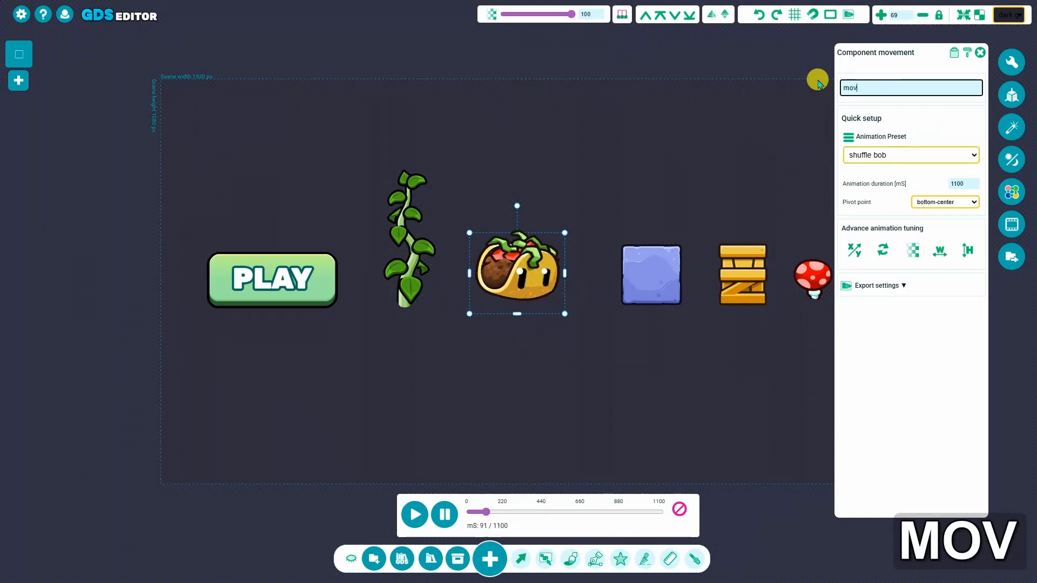
{"action": "key", "text": "Return"}
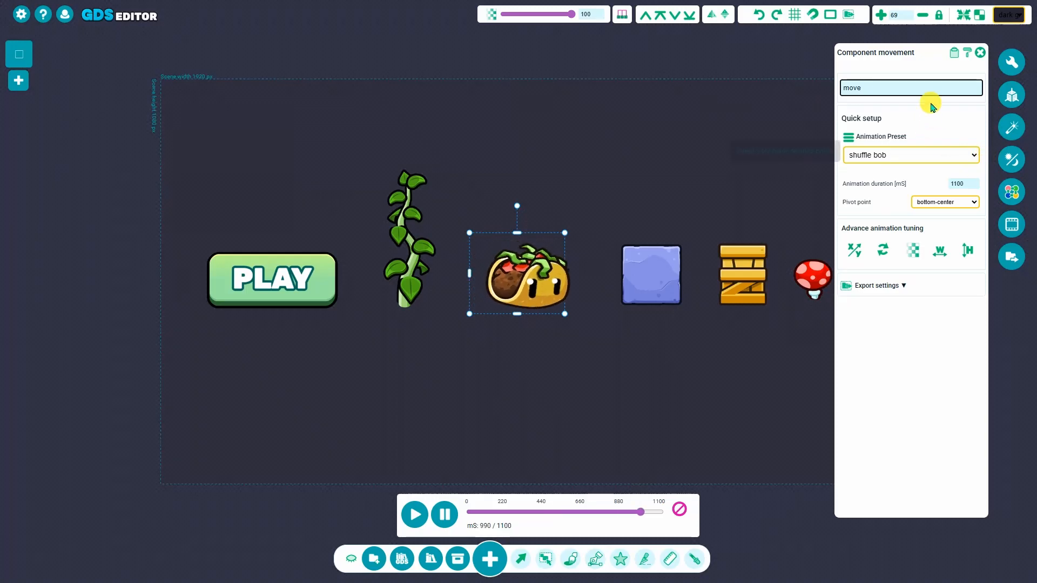
{"action": "left_click", "coordinate": [980, 53]}
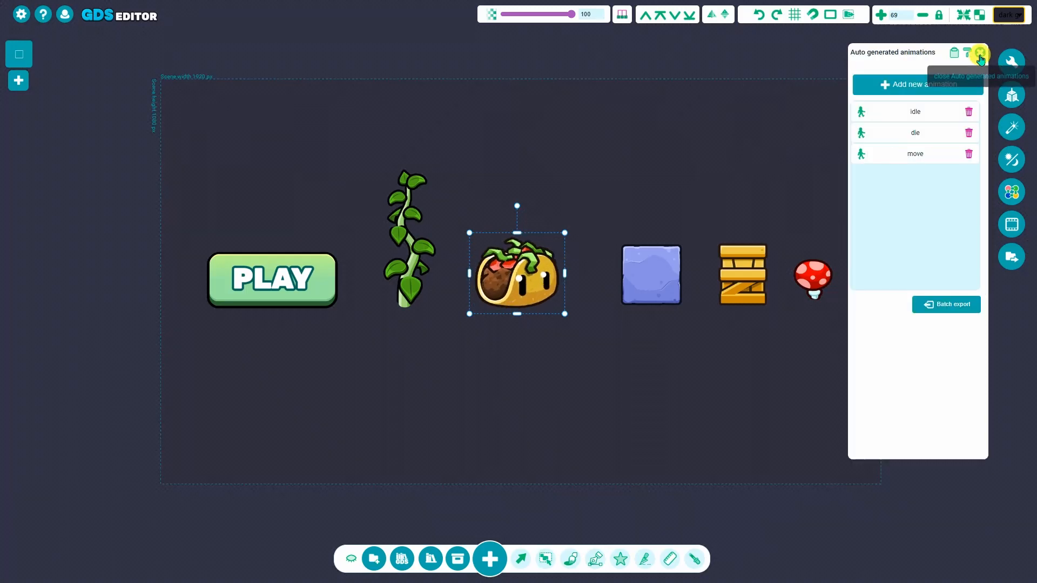
Step: Open the taco's idle animation and play it back
{"action": "left_click", "coordinate": [924, 110]}
{"action": "left_click", "coordinate": [414, 512]}
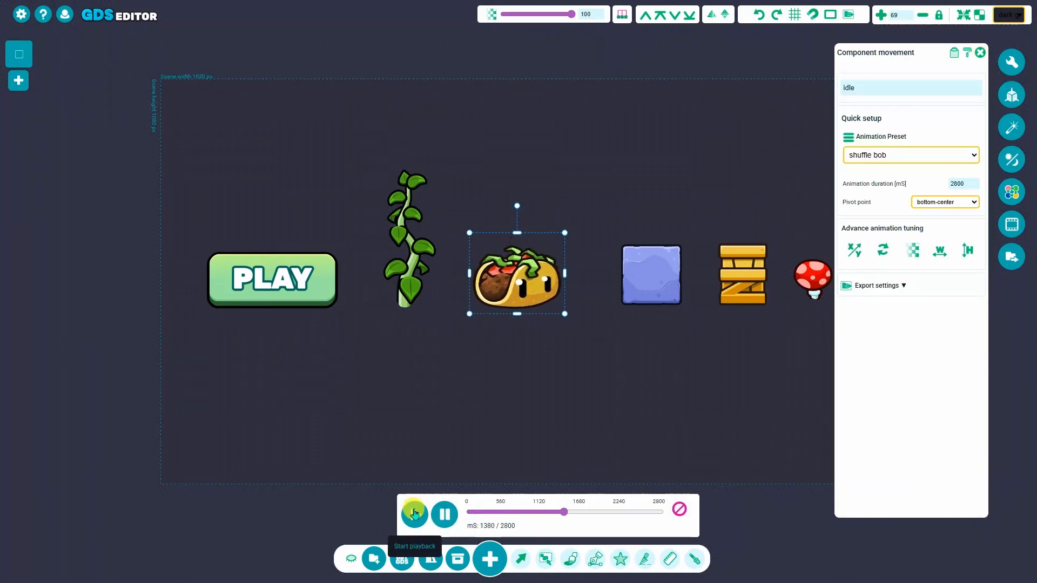
Step: Open the taco's die and move animations in turn, and play each one back
{"action": "left_click", "coordinate": [979, 53]}
{"action": "left_click", "coordinate": [909, 139]}
{"action": "left_click", "coordinate": [414, 513]}
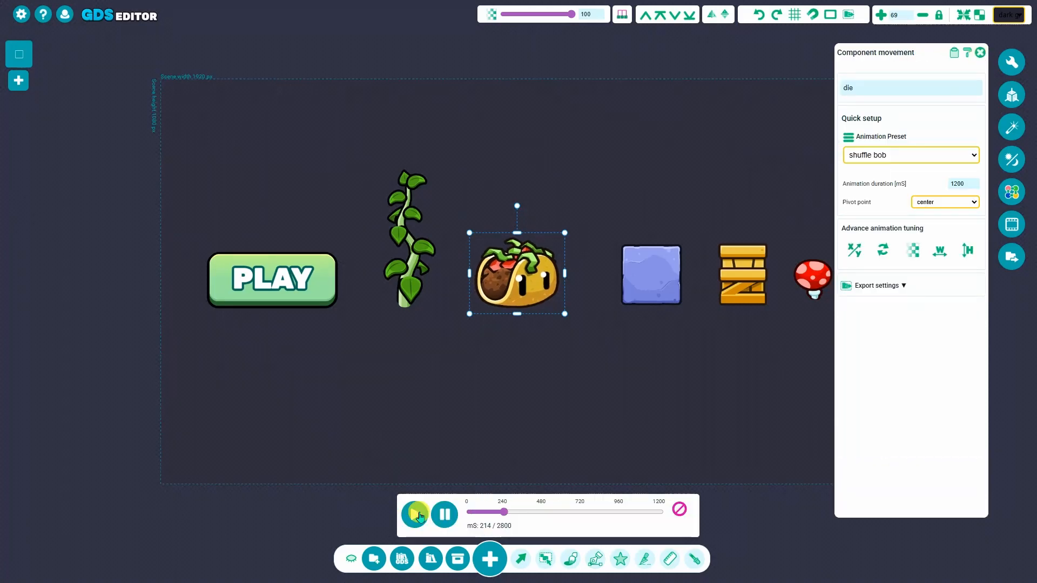
{"action": "left_click", "coordinate": [914, 158]}
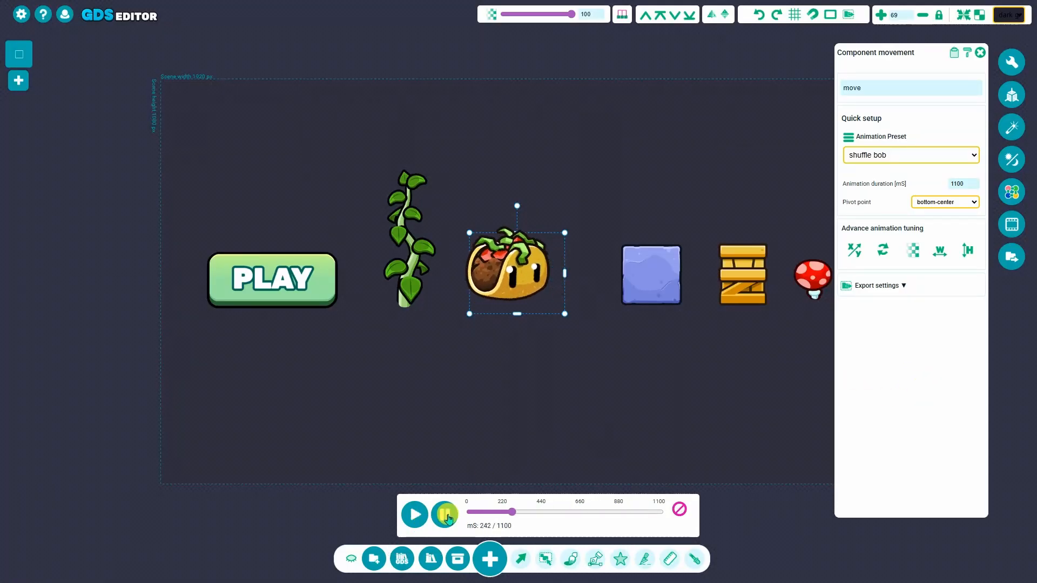
{"action": "left_click", "coordinate": [1009, 58]}
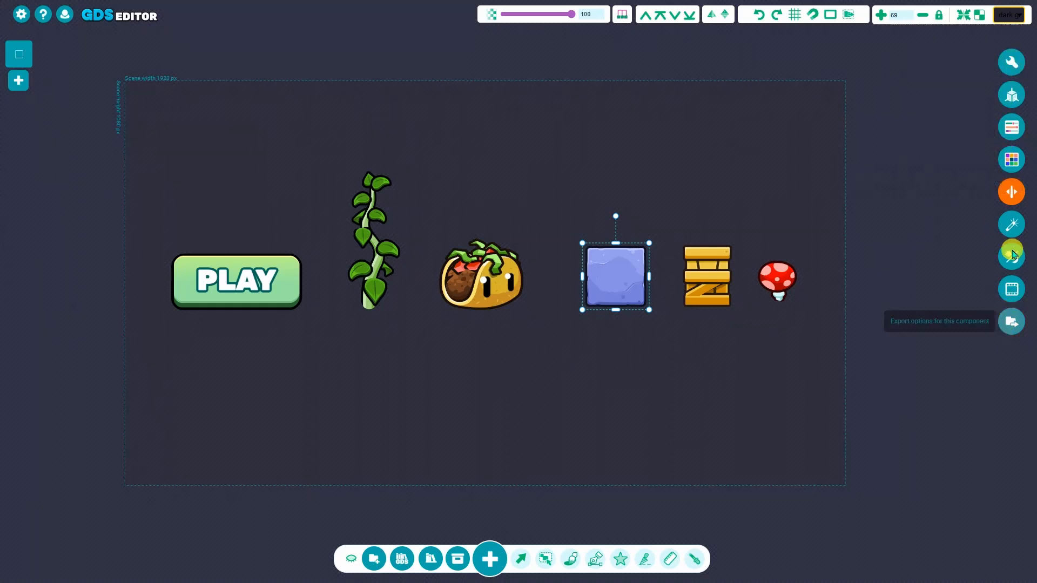
Step: Add a Destructor auto-generated animation to the purple stone block and open its settings
{"action": "left_click", "coordinate": [1012, 291]}
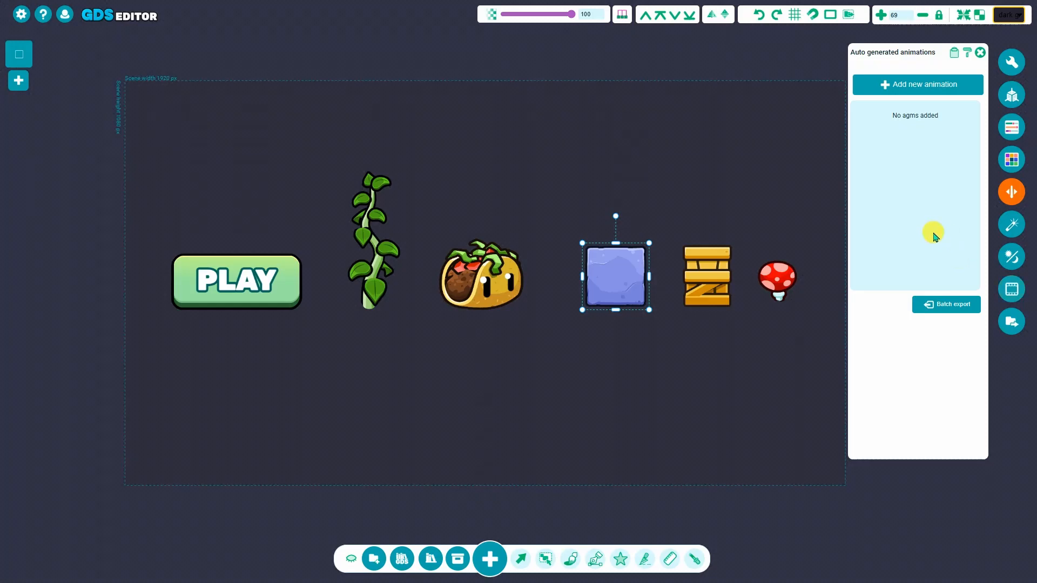
{"action": "left_click", "coordinate": [915, 90]}
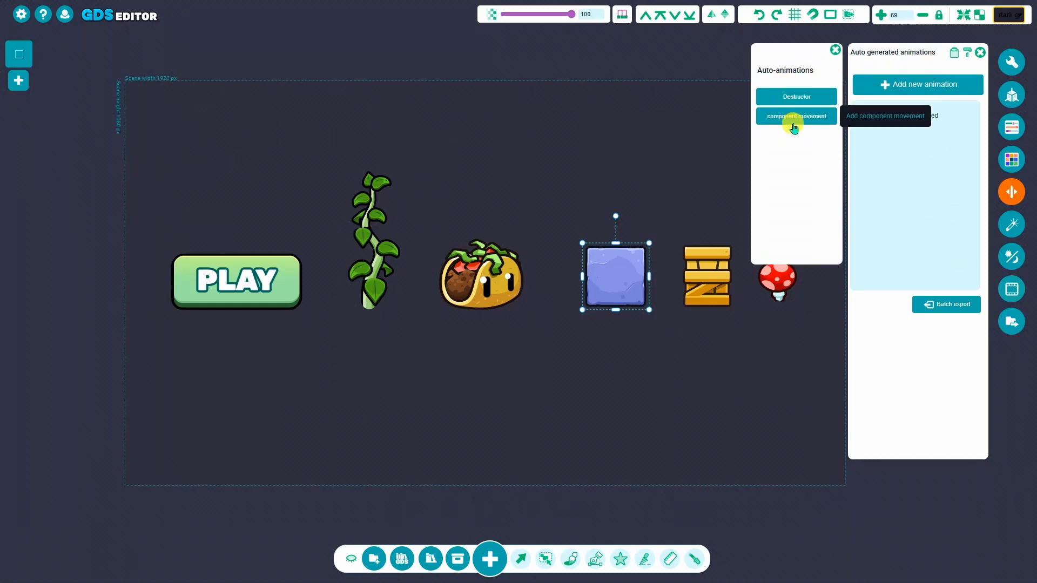
{"action": "left_click", "coordinate": [804, 97]}
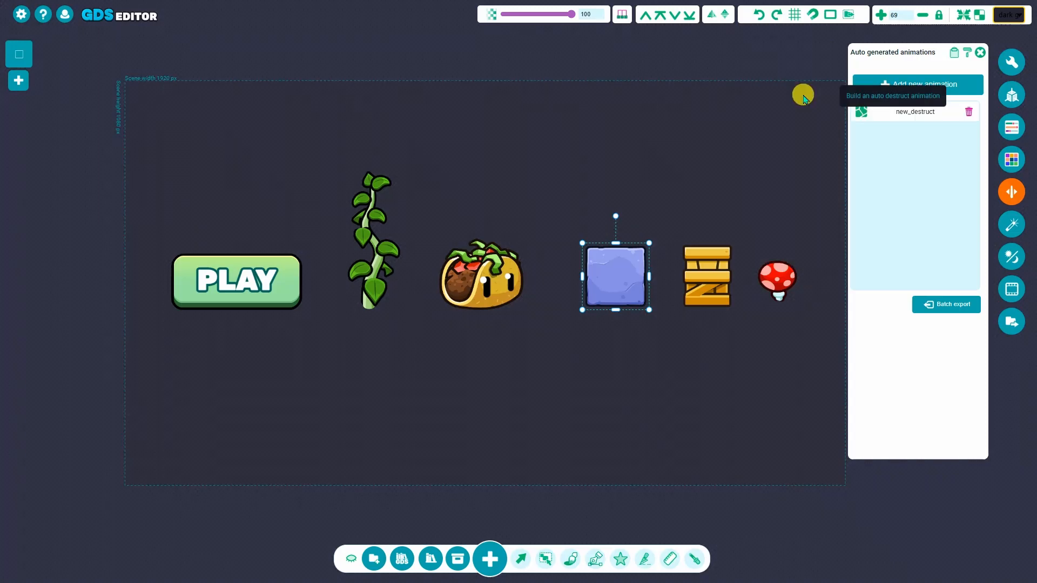
{"action": "left_click", "coordinate": [917, 114]}
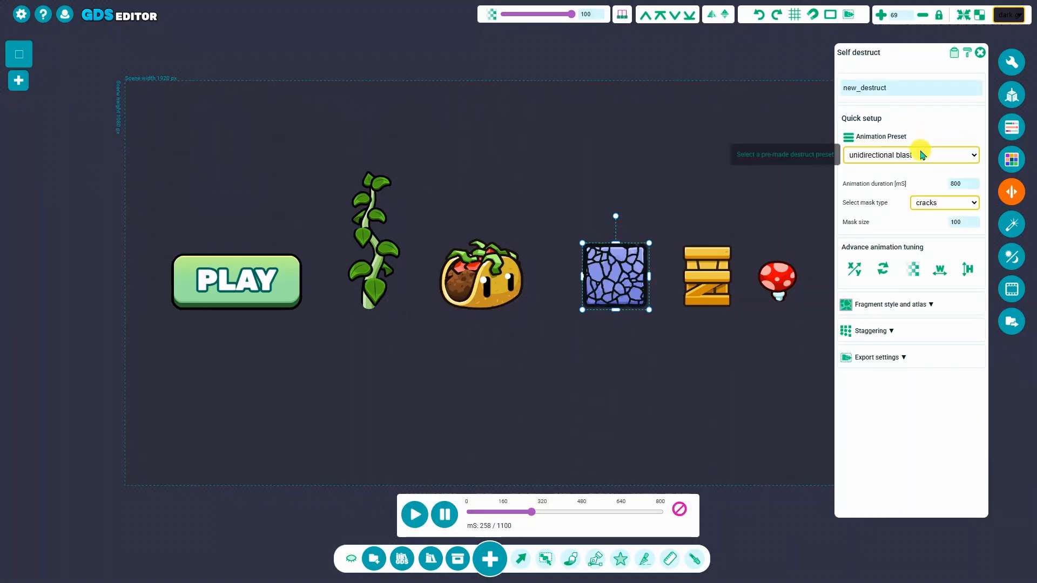
Step: Preview the block's destruct animation, trying the blank state, blast_apart, crumble away and unidirectional blast presets
{"action": "left_click", "coordinate": [413, 516]}
{"action": "left_click", "coordinate": [880, 156]}
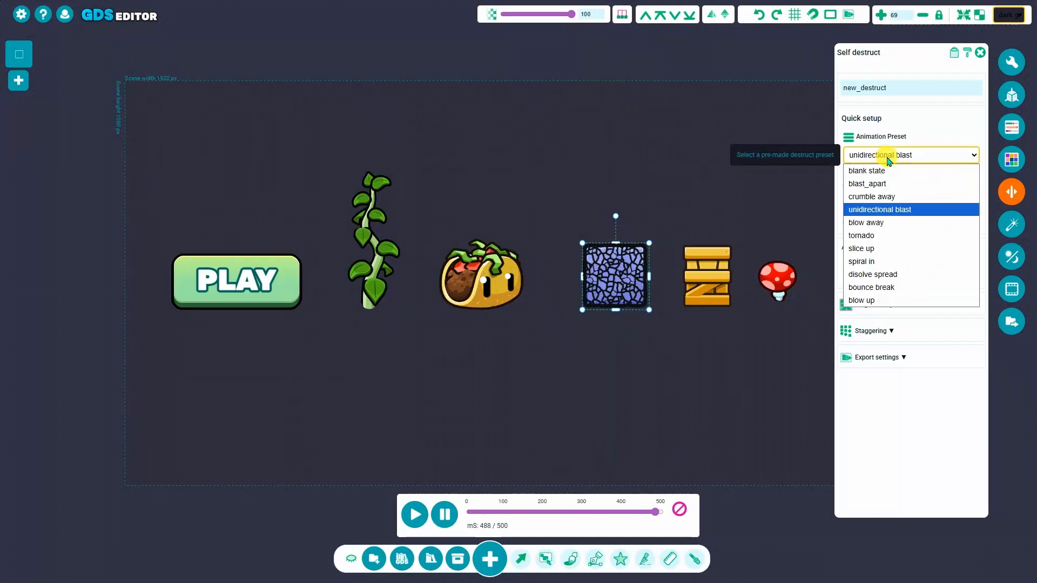
{"action": "left_click", "coordinate": [890, 170]}
{"action": "left_click", "coordinate": [897, 155]}
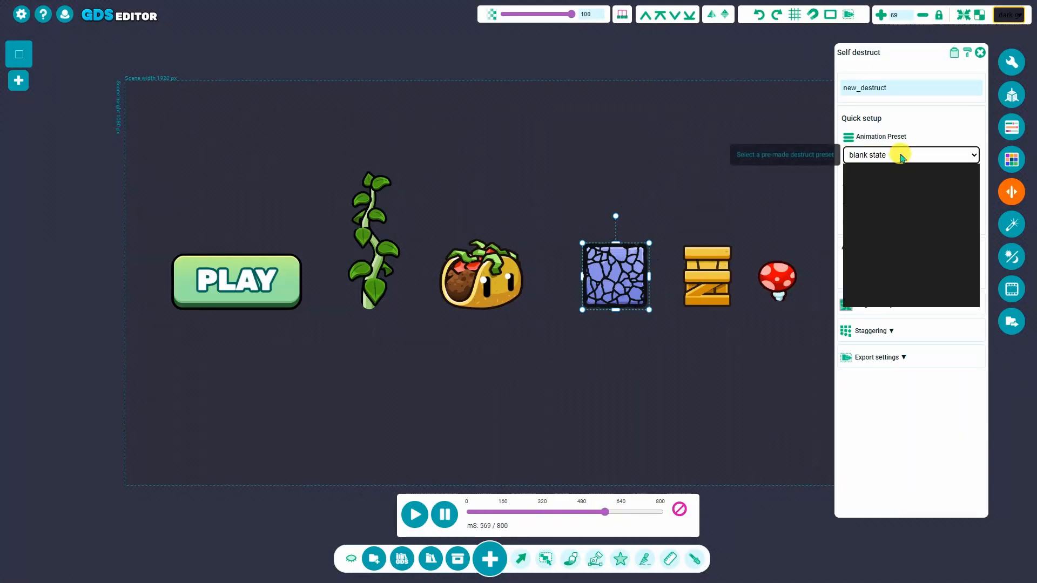
{"action": "left_click", "coordinate": [883, 184]}
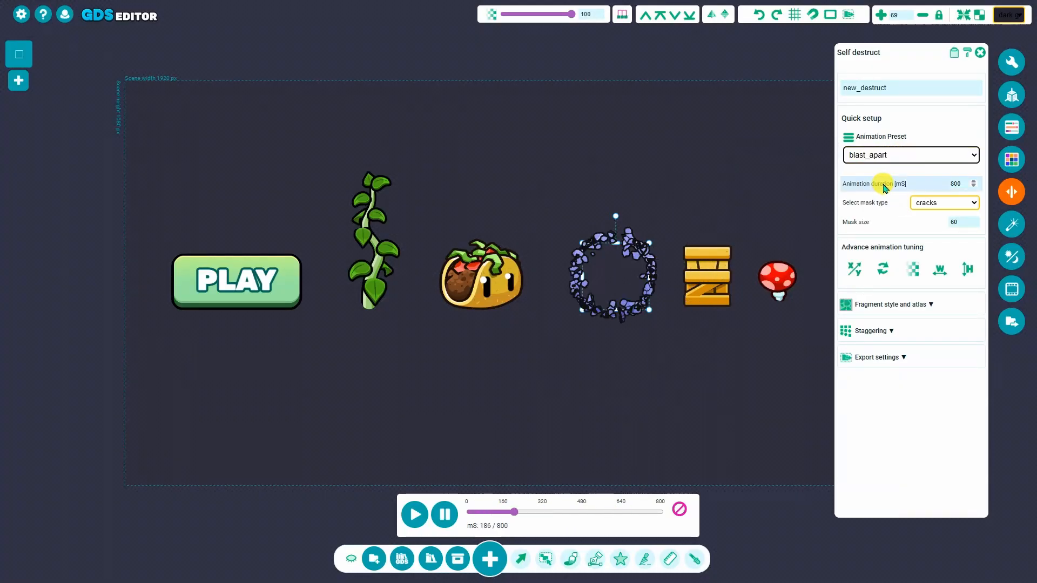
{"action": "left_click", "coordinate": [900, 155]}
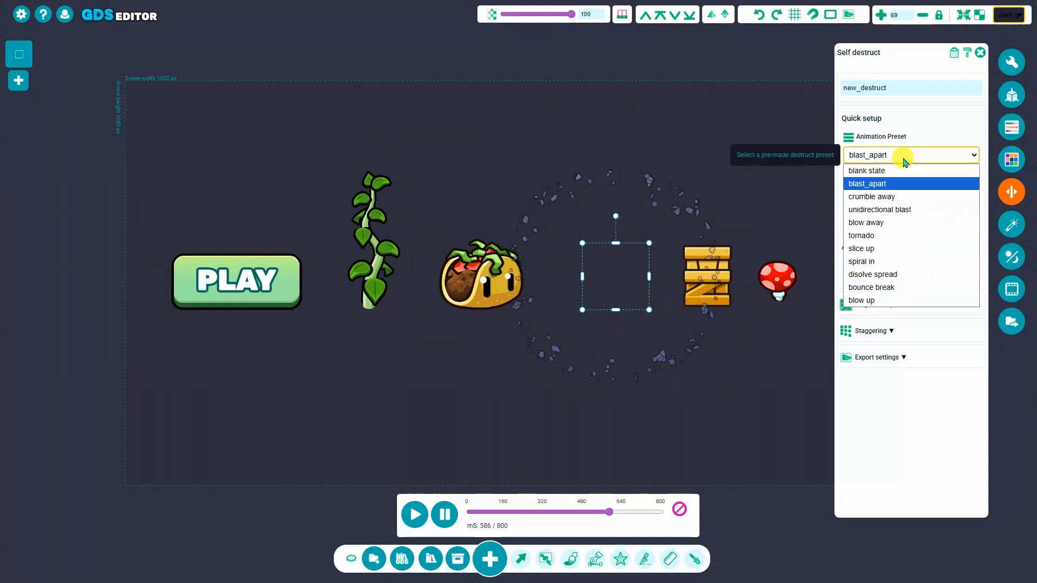
{"action": "left_click", "coordinate": [889, 196]}
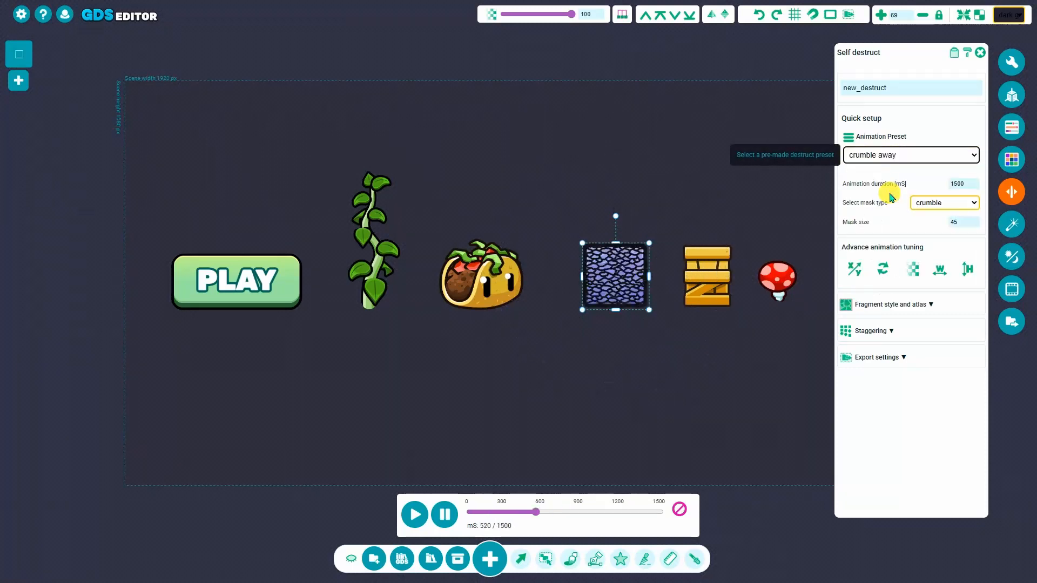
{"action": "left_click", "coordinate": [894, 155]}
{"action": "left_click", "coordinate": [897, 209]}
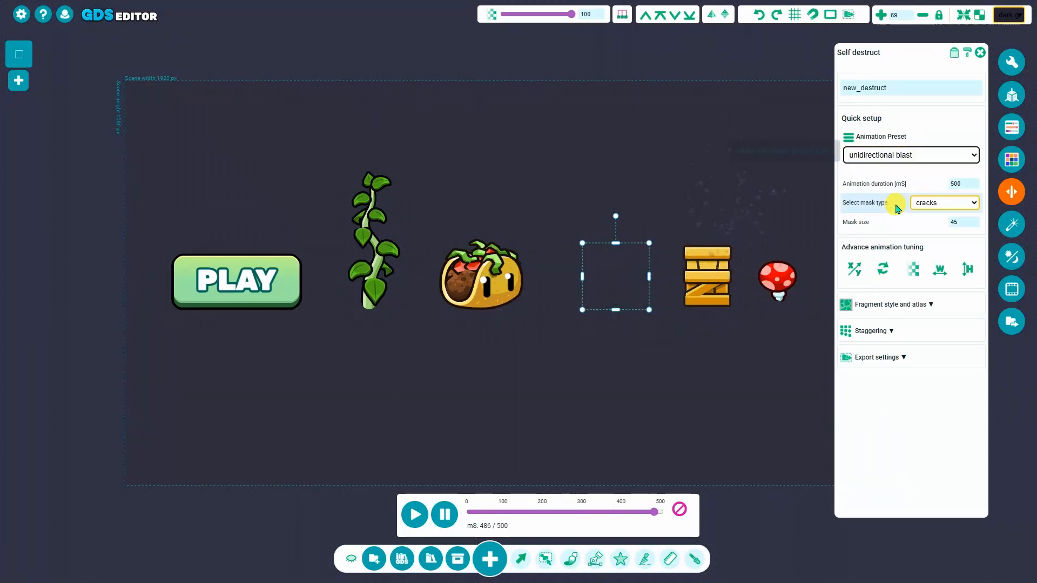
Step: Try the blow away, tornado and slice up presets on the block's destruct animation
{"action": "left_click", "coordinate": [924, 157]}
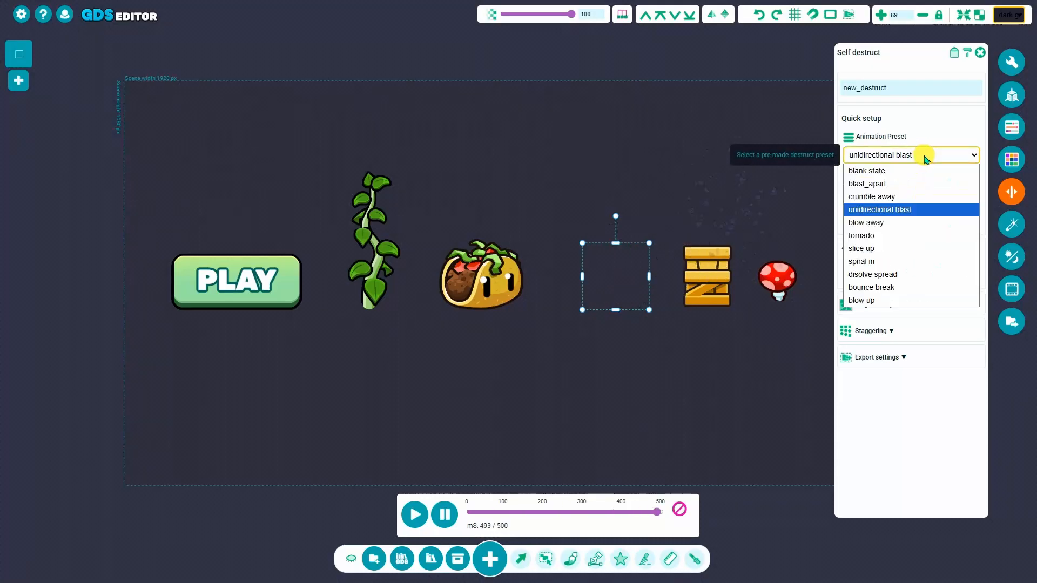
{"action": "left_click", "coordinate": [884, 222]}
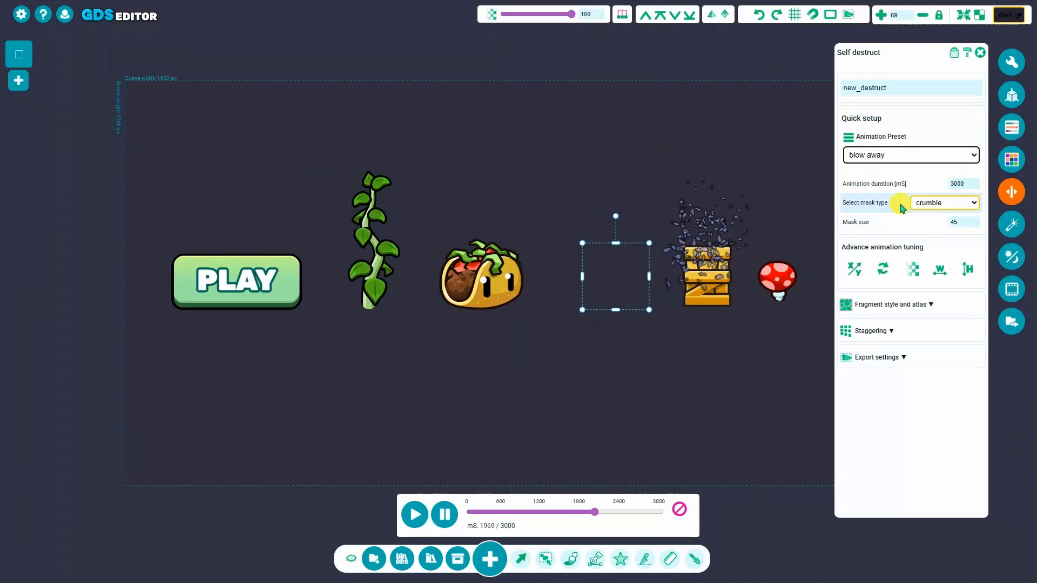
{"action": "left_click", "coordinate": [912, 158]}
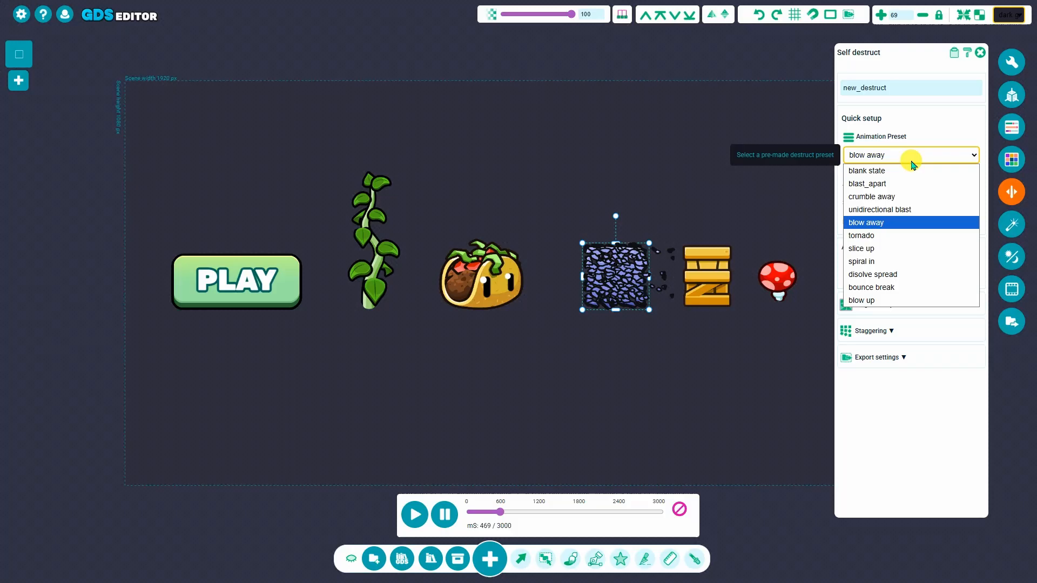
{"action": "left_click", "coordinate": [878, 236]}
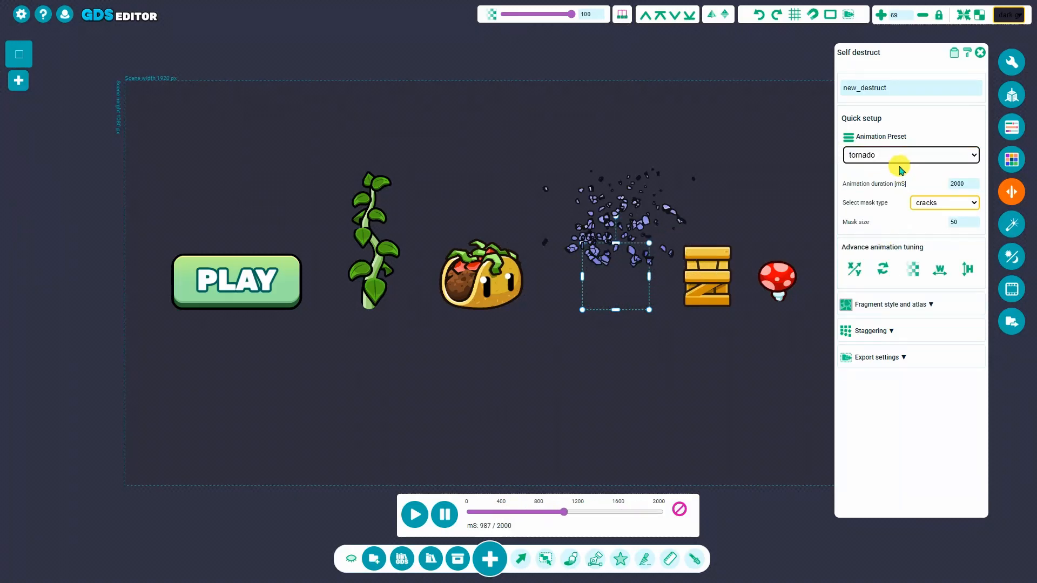
{"action": "left_click", "coordinate": [903, 157]}
{"action": "left_click", "coordinate": [884, 248]}
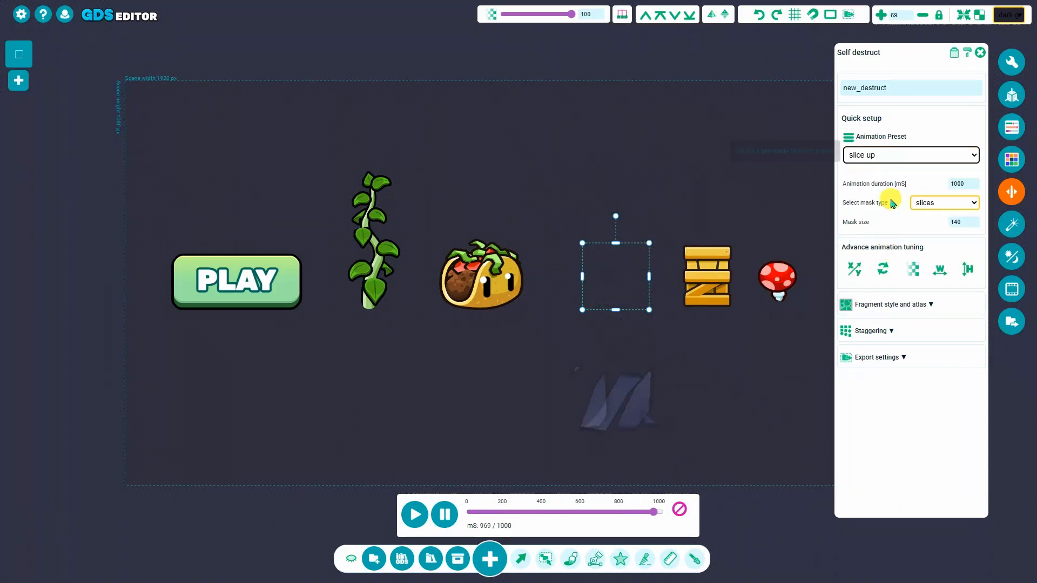
Step: Try the spiral in, disolve spread, bounce break and blow up presets on the block's destruct animation
{"action": "left_click", "coordinate": [896, 157]}
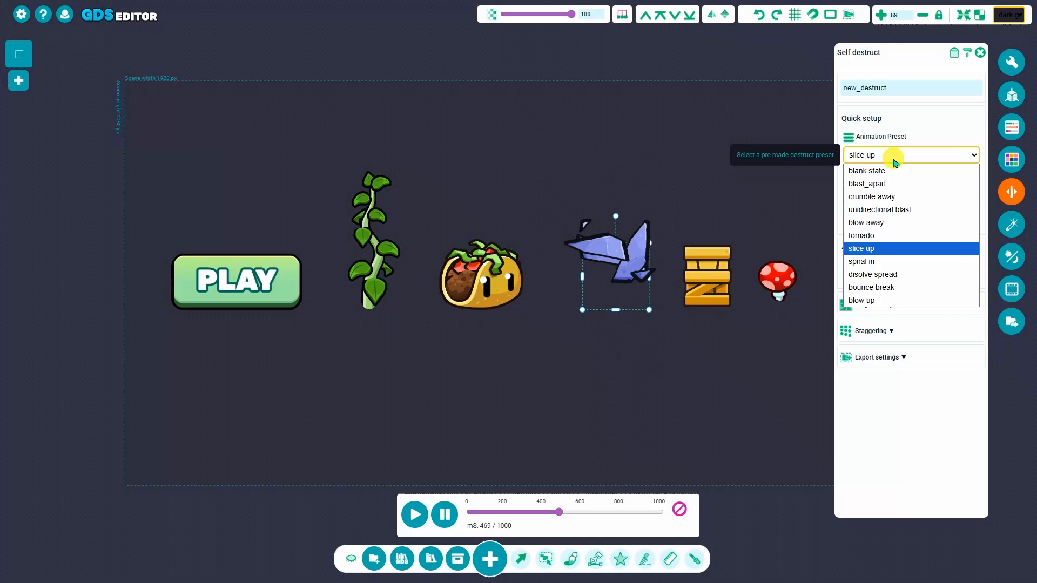
{"action": "left_click", "coordinate": [884, 262]}
{"action": "left_click", "coordinate": [894, 156]}
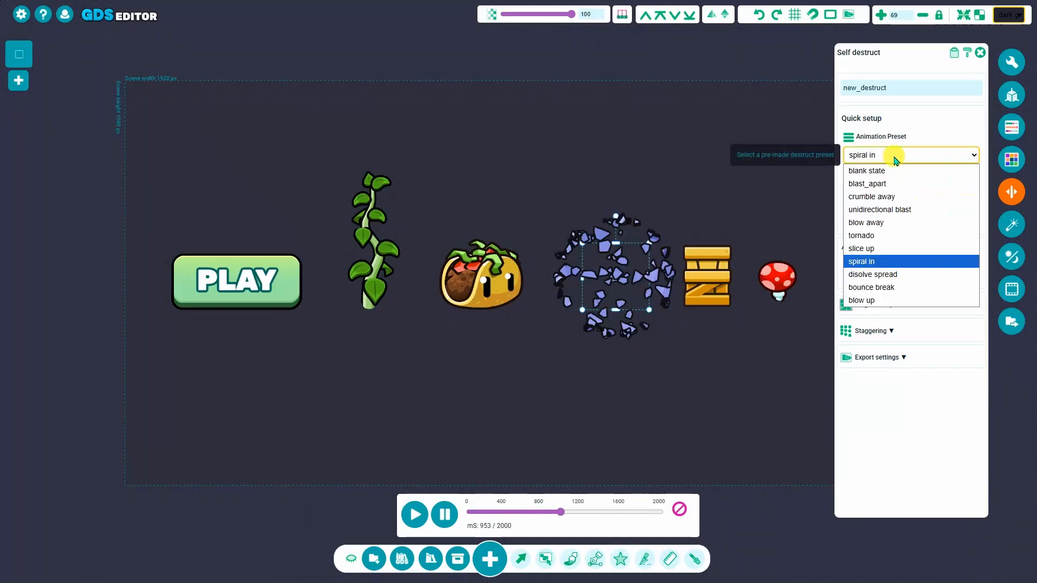
{"action": "left_click", "coordinate": [886, 274]}
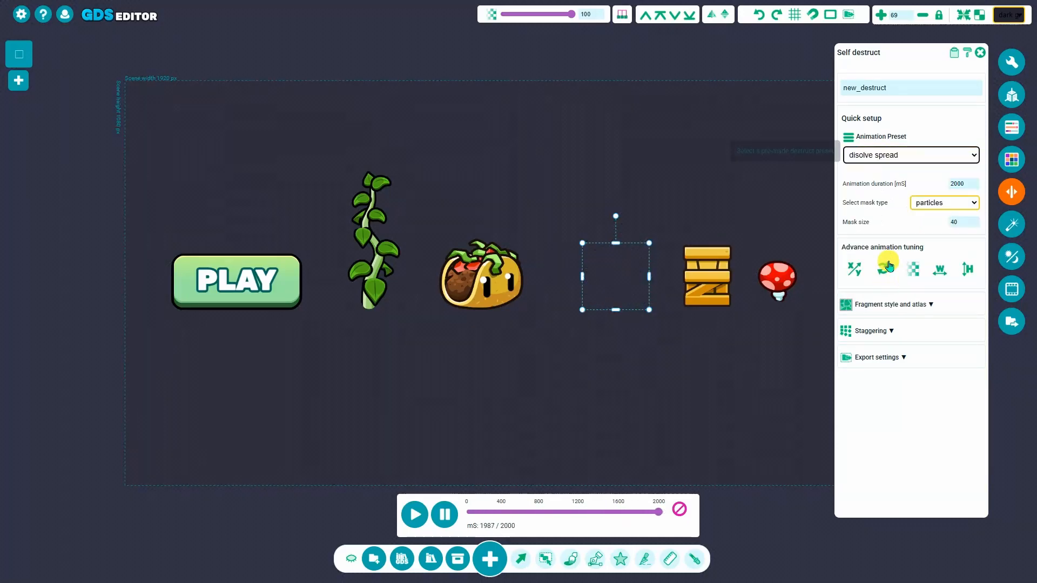
{"action": "left_click", "coordinate": [893, 157]}
{"action": "left_click", "coordinate": [894, 287]}
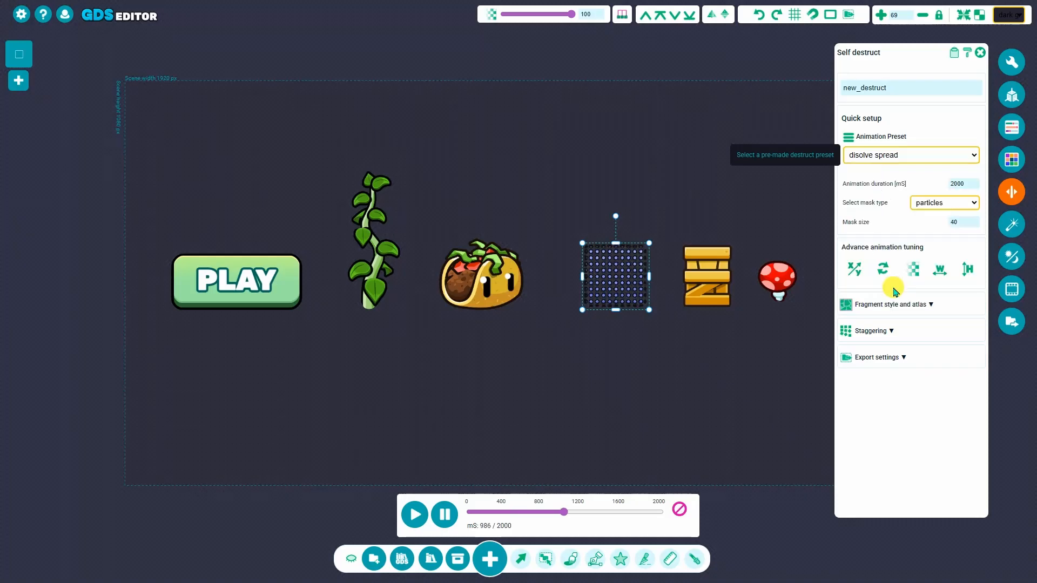
{"action": "left_click", "coordinate": [906, 161]}
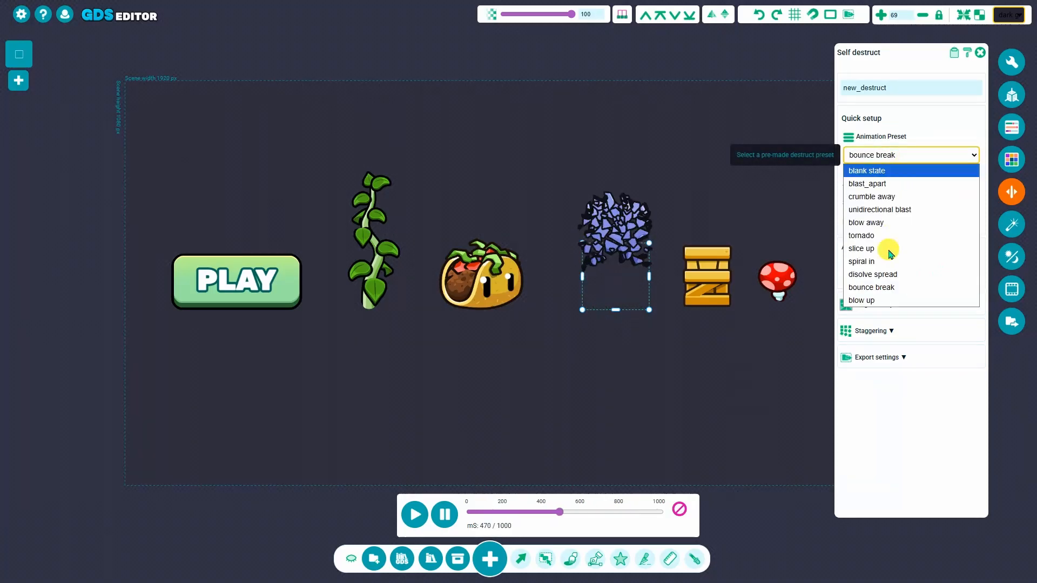
{"action": "left_click", "coordinate": [869, 299]}
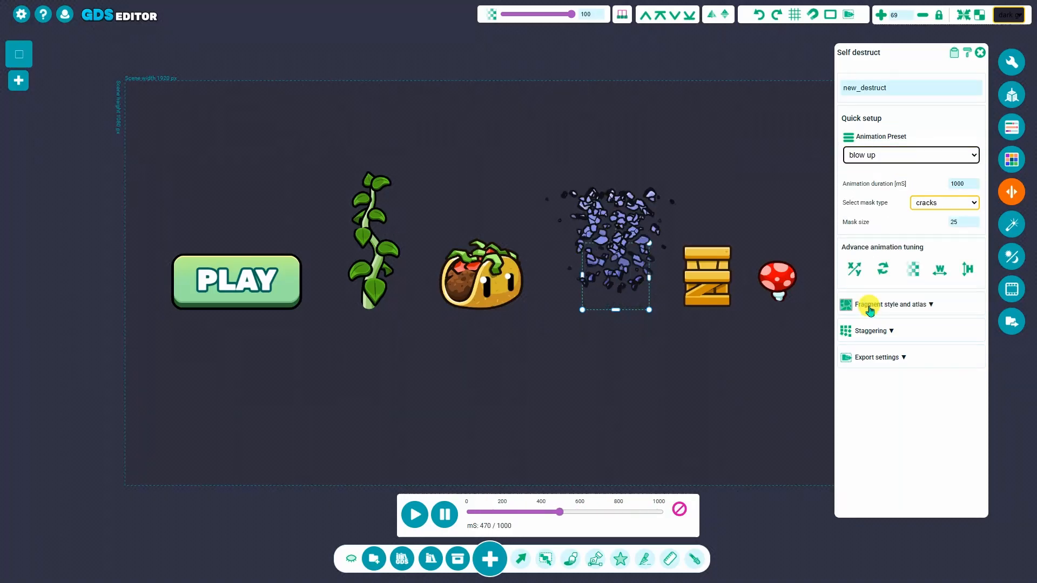
Step: Apply the blast_apart preset to the block's destruct animation and rewind its timeline to 0 ms
{"action": "left_click", "coordinate": [922, 156]}
{"action": "left_click", "coordinate": [902, 183]}
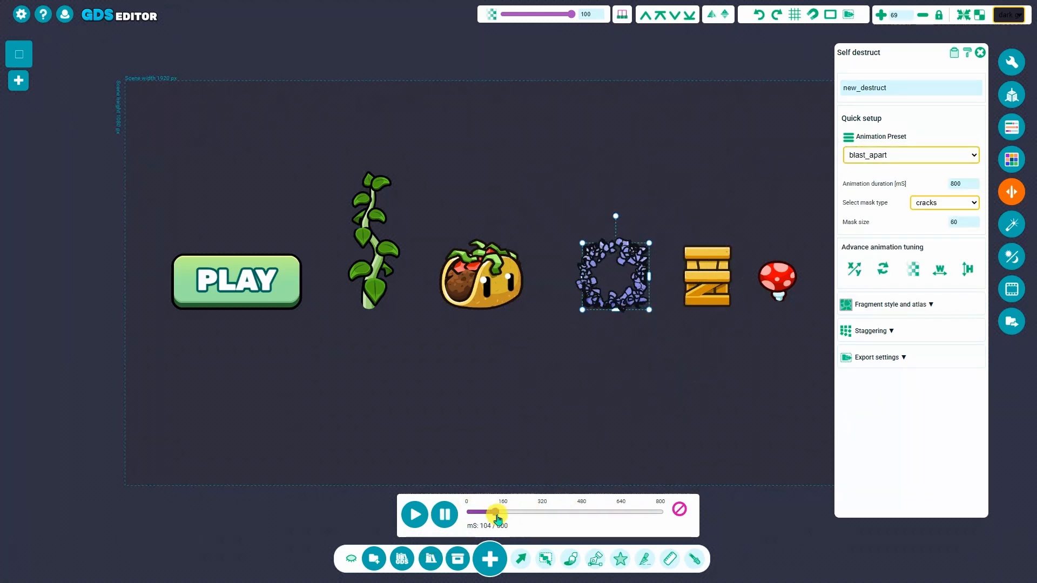
{"action": "left_click_drag", "start_coordinate": [547, 513], "coordinate": [464, 516]}
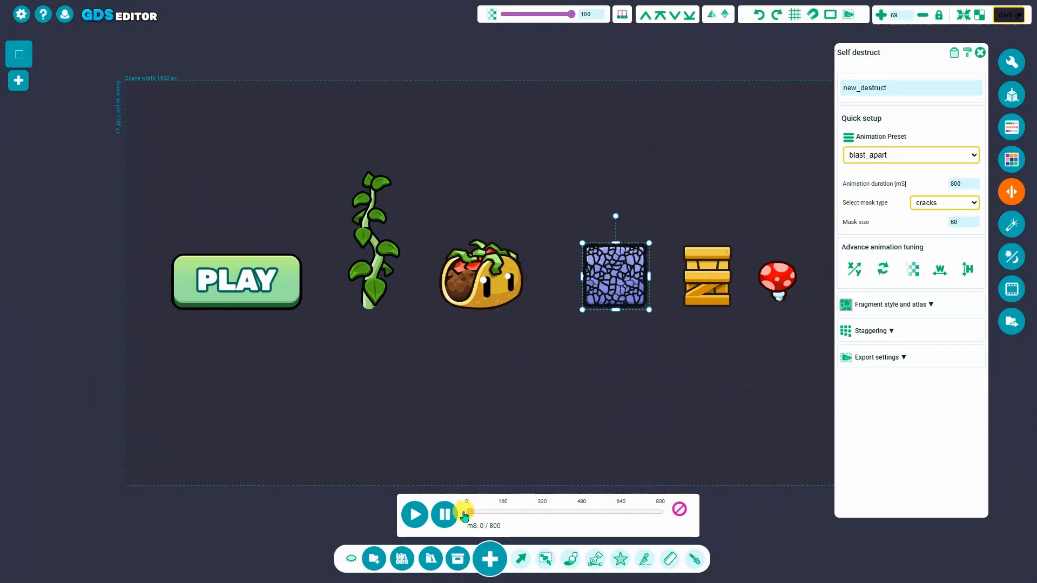
Step: Set the mask size of the block's cracks to 120
{"action": "scroll", "coordinate": [603, 278], "scroll_direction": "up", "scroll_amount": 6}
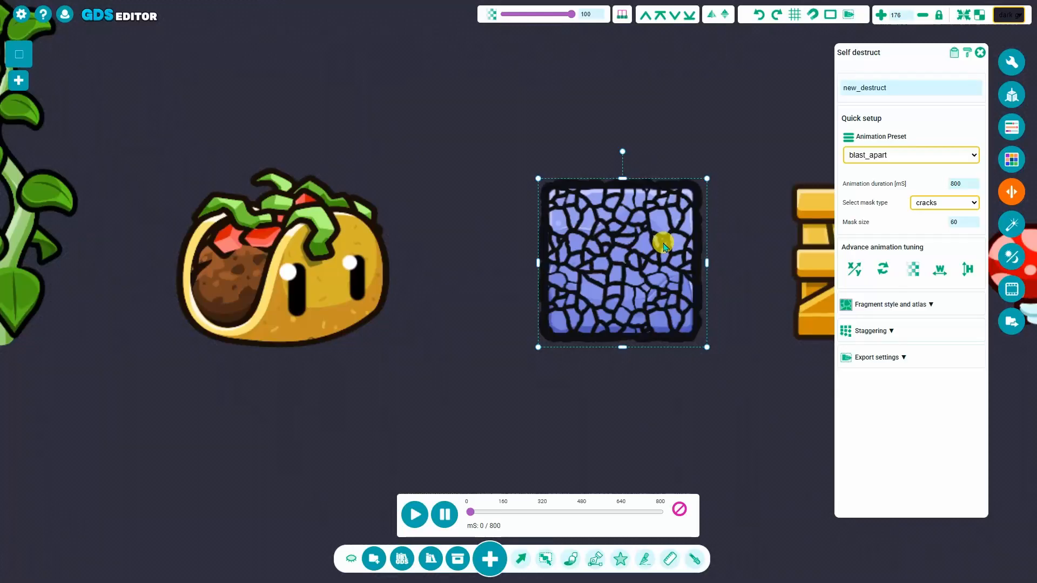
{"action": "scroll", "coordinate": [642, 270], "scroll_direction": "down", "scroll_amount": 1}
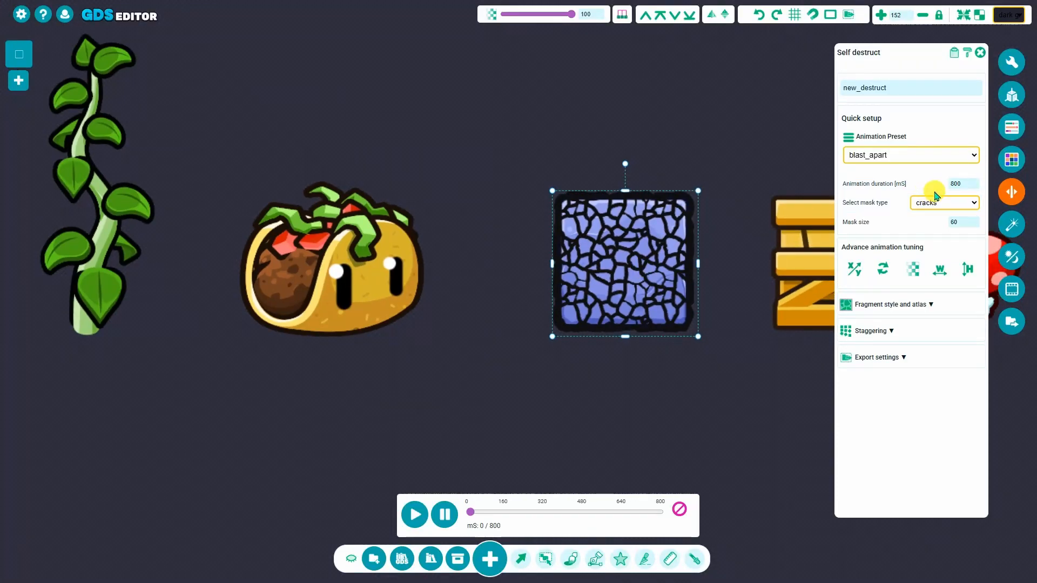
{"action": "double_click", "coordinate": [955, 222]}
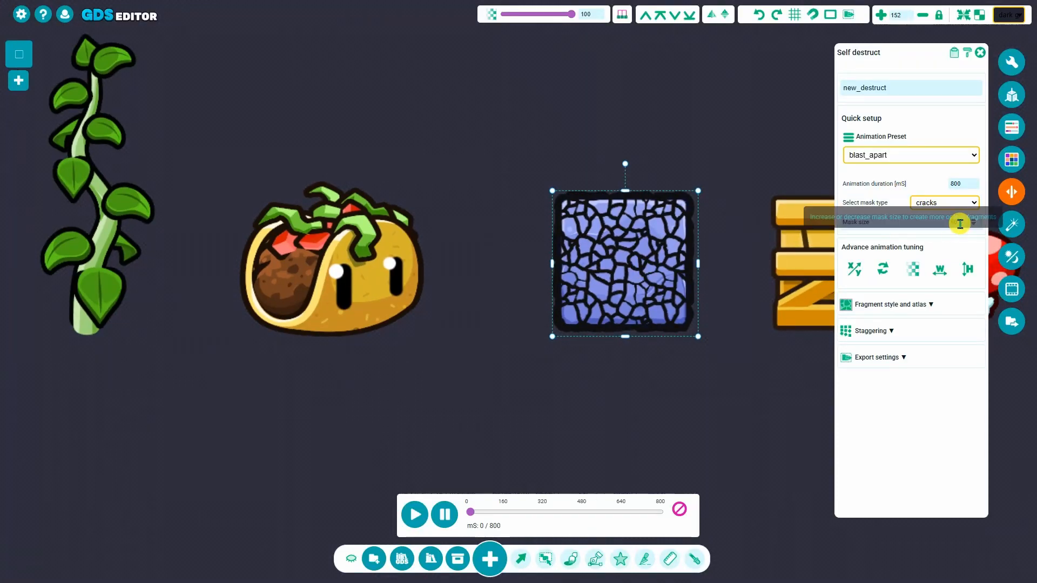
{"action": "type", "text": "120"}
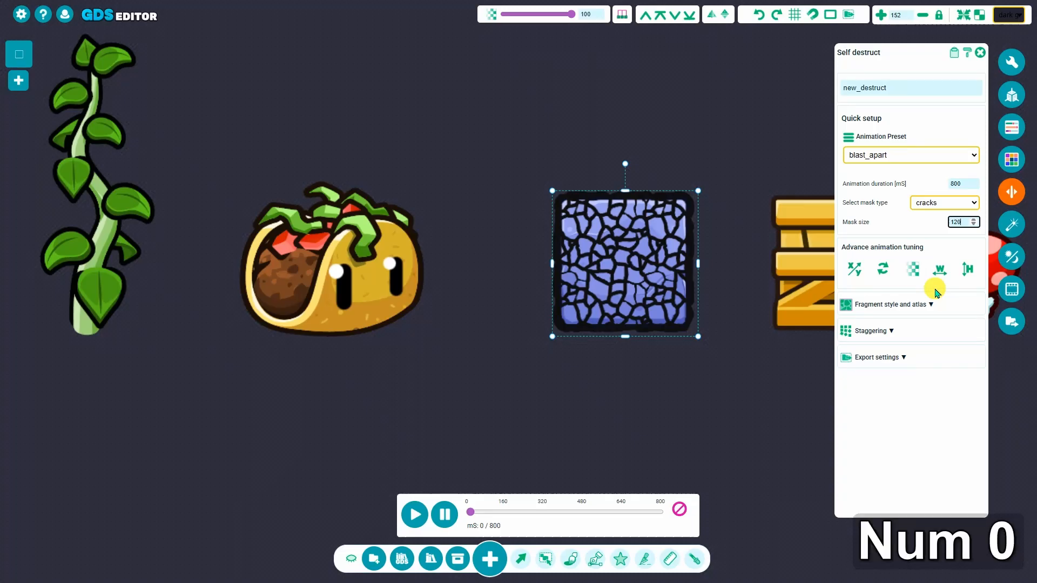
{"action": "key", "text": "Return"}
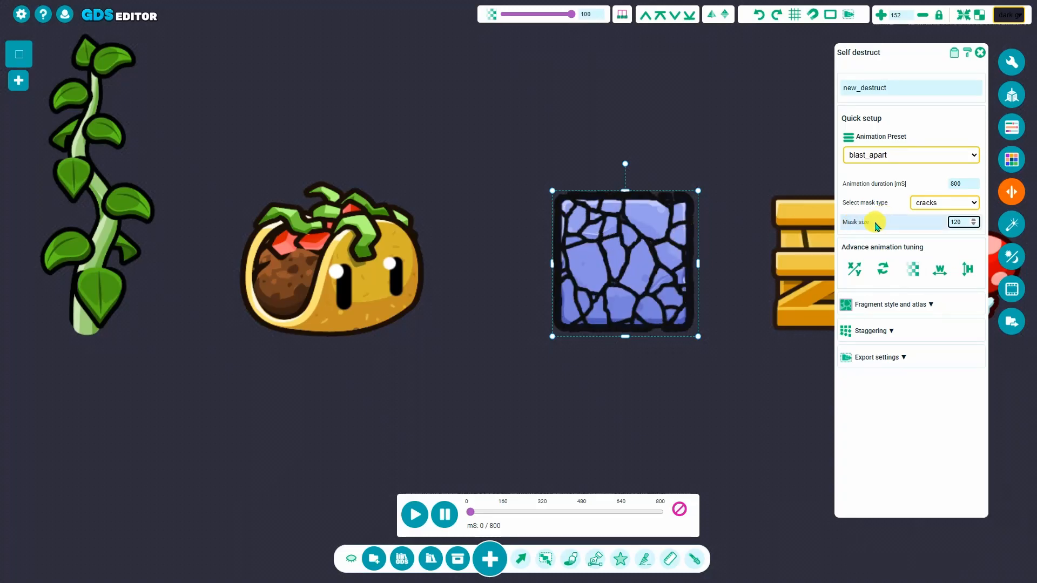
Step: Set the mask size of the block's destruct animation to 140 and play it back
{"action": "scroll", "coordinate": [586, 311], "scroll_direction": "down", "scroll_amount": 5}
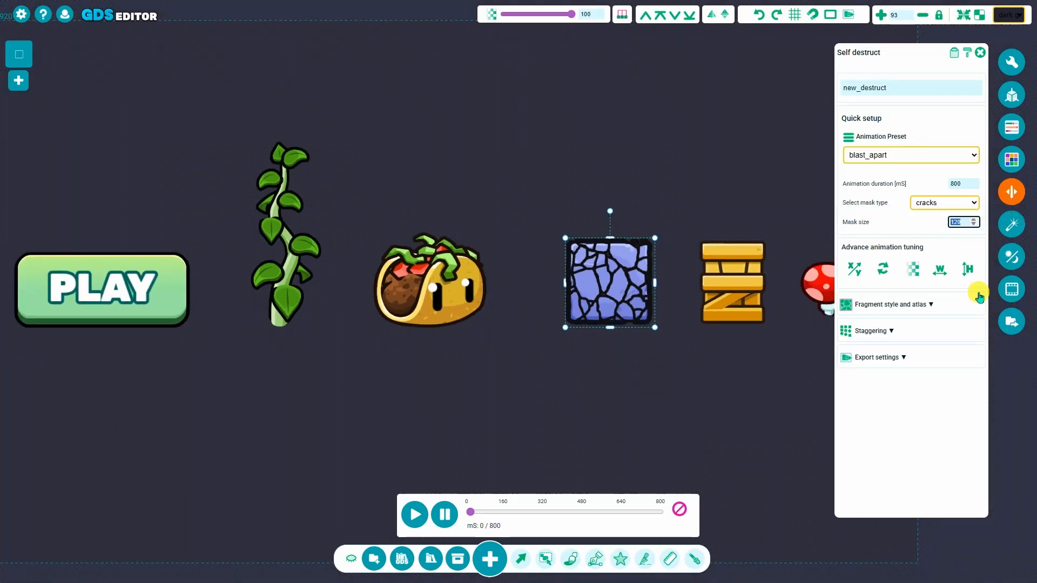
{"action": "type", "text": "140"}
{"action": "key", "text": "Return"}
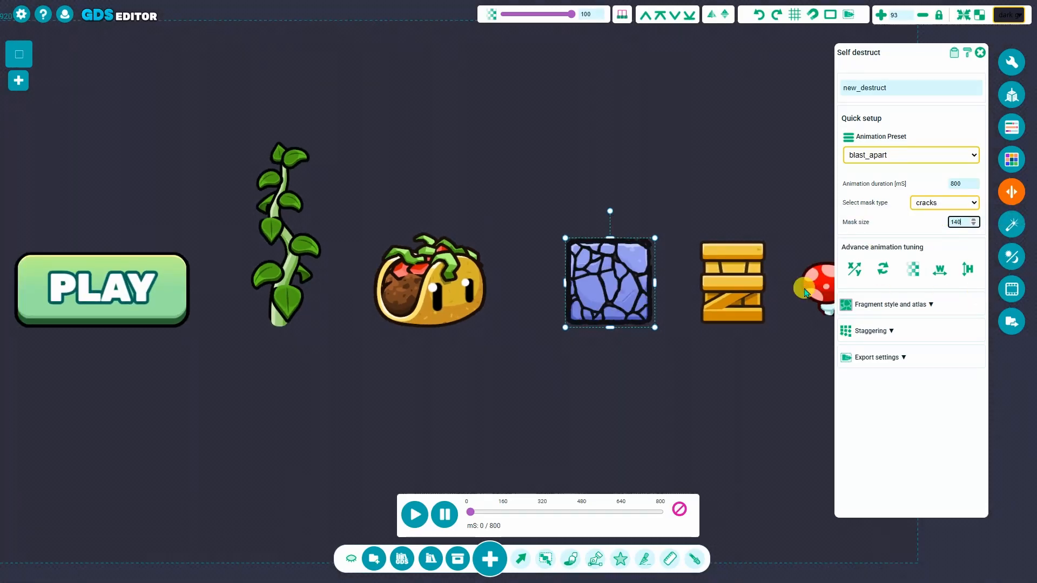
{"action": "scroll", "coordinate": [618, 308], "scroll_direction": "down", "scroll_amount": 3}
{"action": "scroll", "coordinate": [713, 352], "scroll_direction": "up", "scroll_amount": 1}
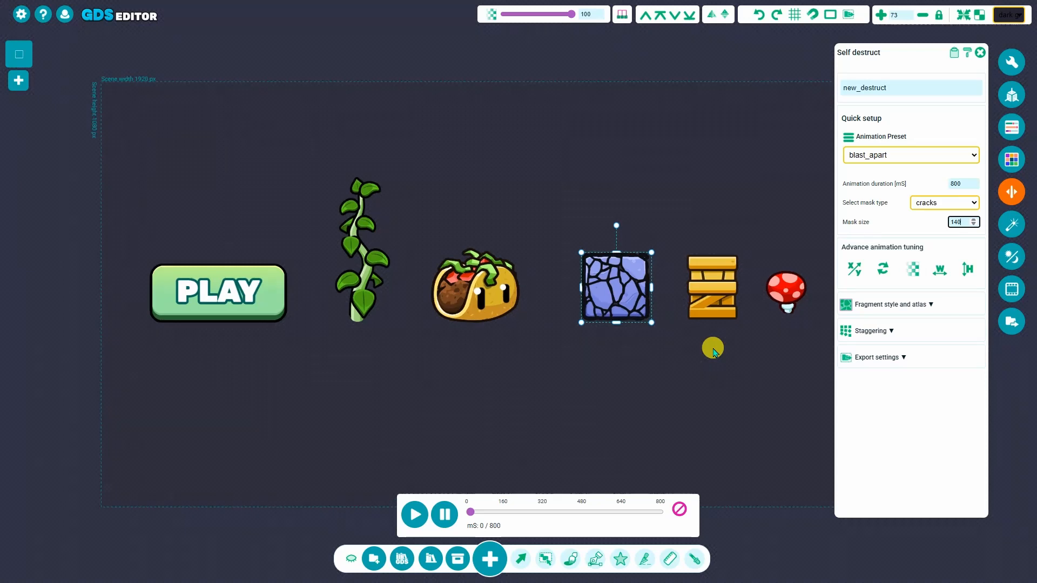
{"action": "left_click", "coordinate": [415, 513]}
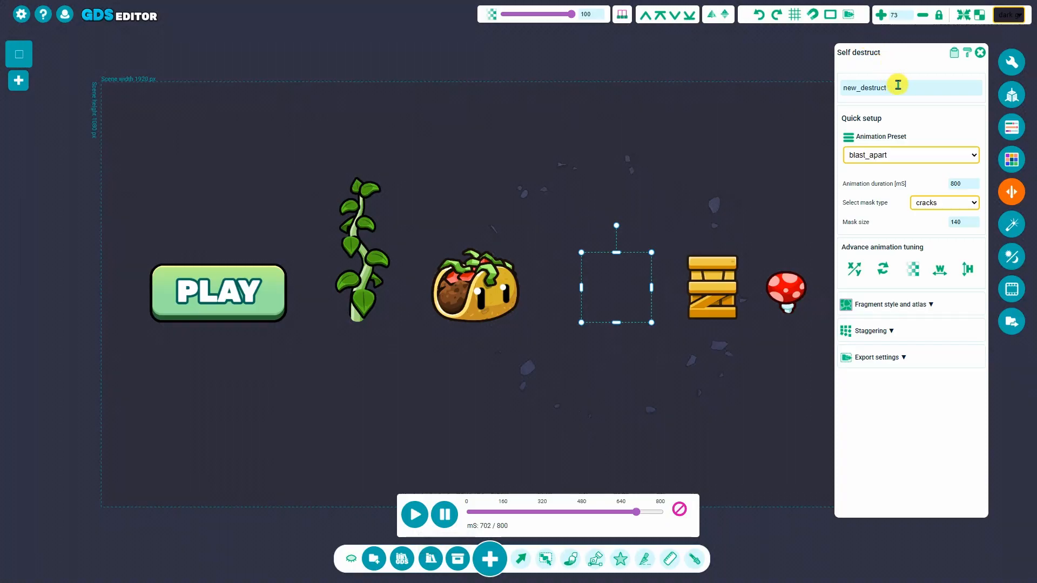
Step: Rename the block's destruct animation as explode and return to the scene's animation list
{"action": "left_click_drag", "start_coordinate": [898, 86], "coordinate": [786, 85]}
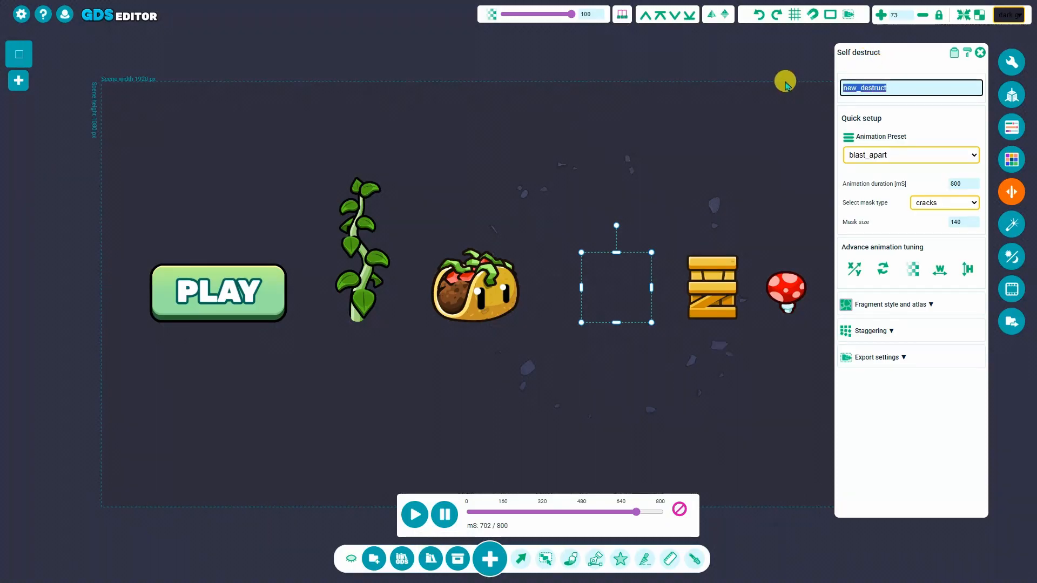
{"action": "type", "text": "explode"}
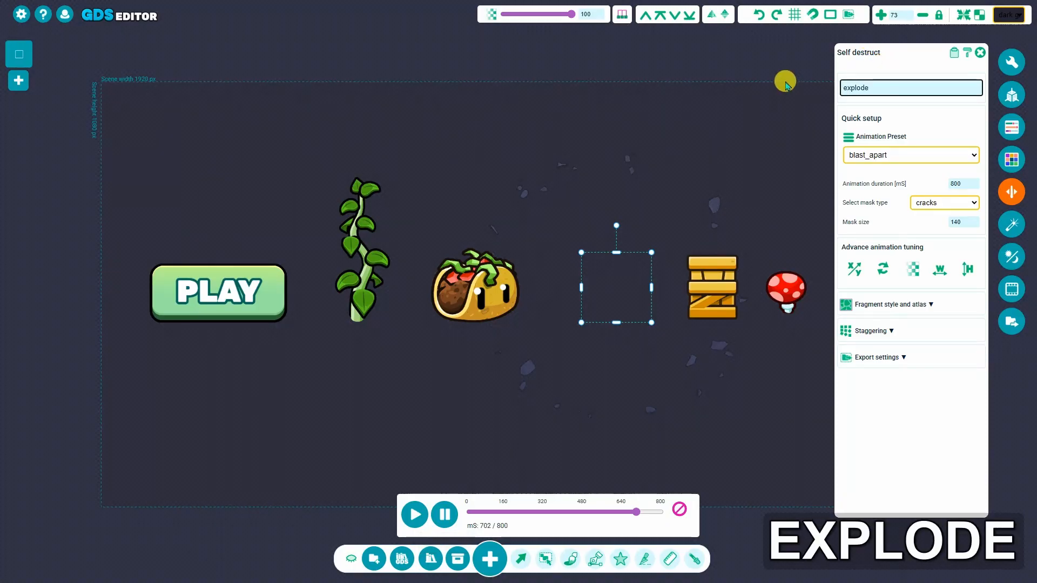
{"action": "key", "text": "Return"}
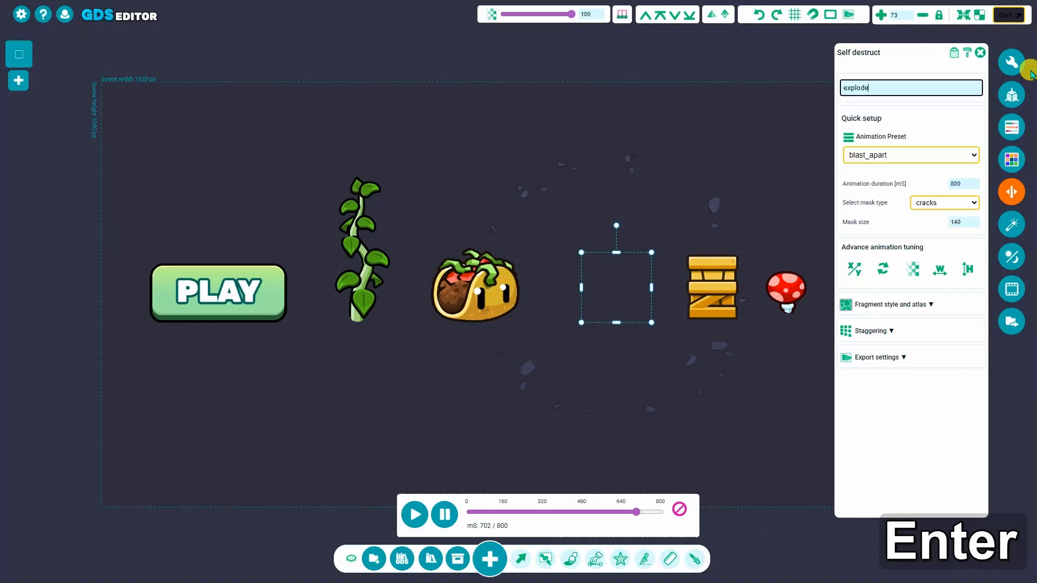
{"action": "left_click", "coordinate": [980, 52]}
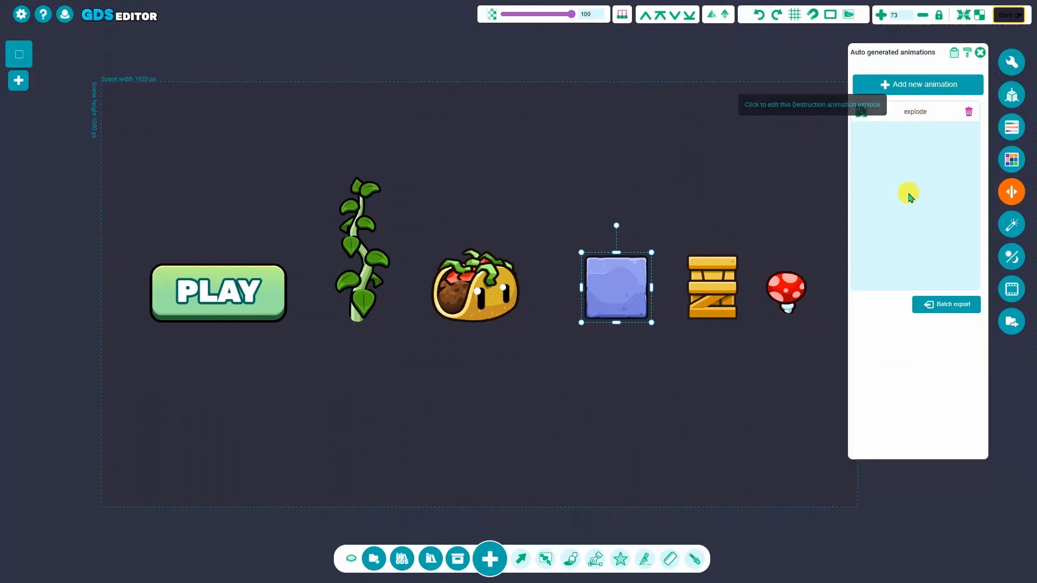
Step: Reopen the block's explode animation, play it back, stop it and close its settings
{"action": "left_click", "coordinate": [925, 111]}
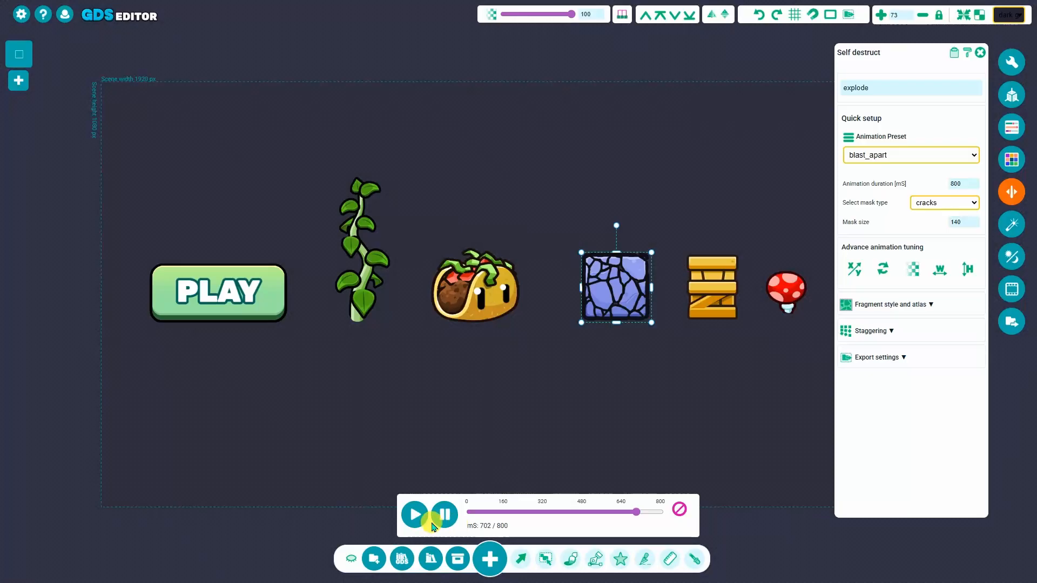
{"action": "left_click", "coordinate": [415, 515]}
{"action": "left_click", "coordinate": [444, 515]}
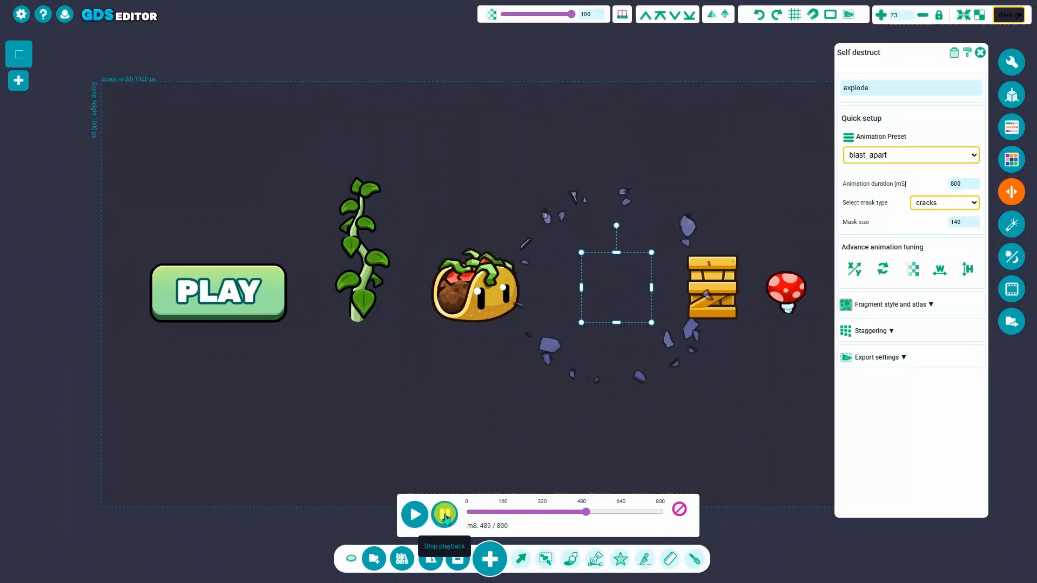
{"action": "left_click", "coordinate": [445, 516]}
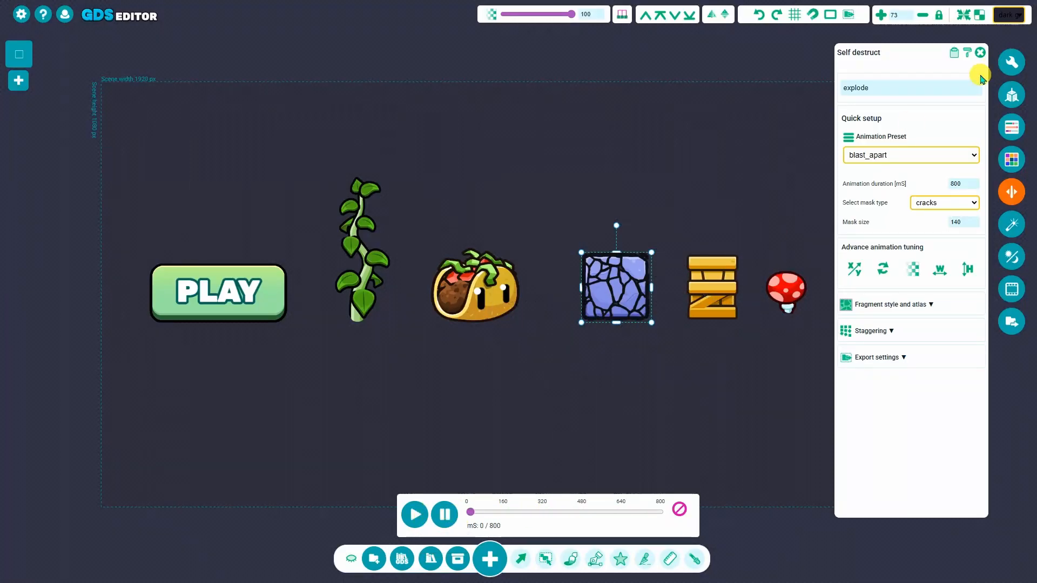
{"action": "left_click", "coordinate": [982, 53]}
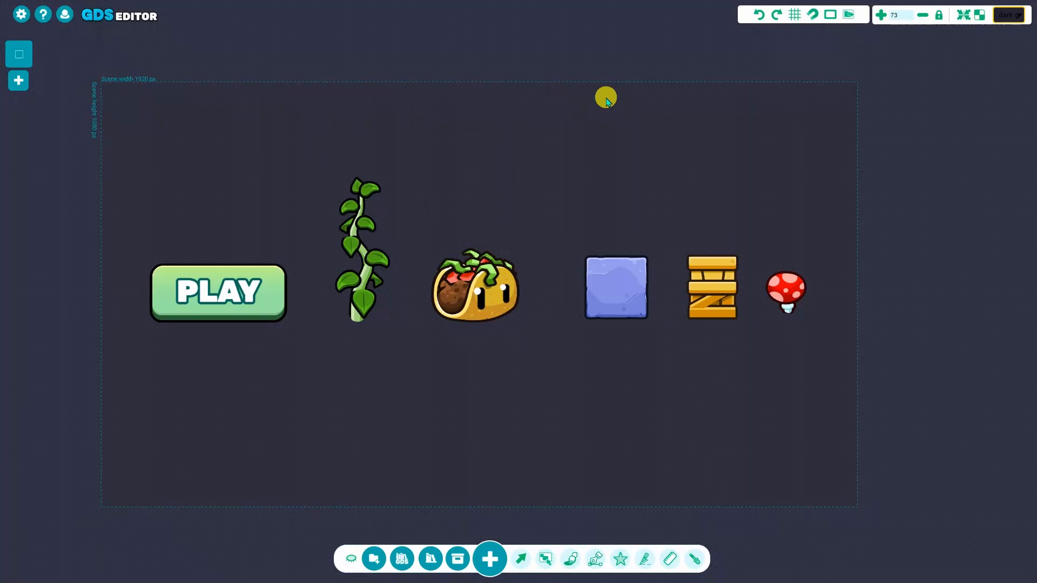
Step: Play back the mushroom's idle movement animation and the vine's slice_up destruct animation
{"action": "left_click", "coordinate": [787, 319]}
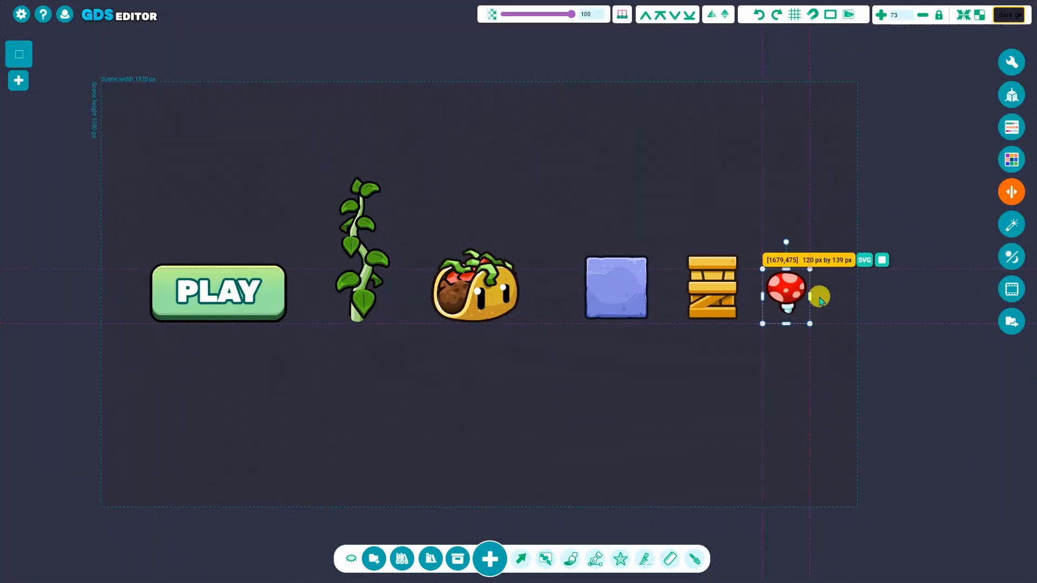
{"action": "left_click", "coordinate": [1011, 288]}
{"action": "left_click", "coordinate": [914, 114]}
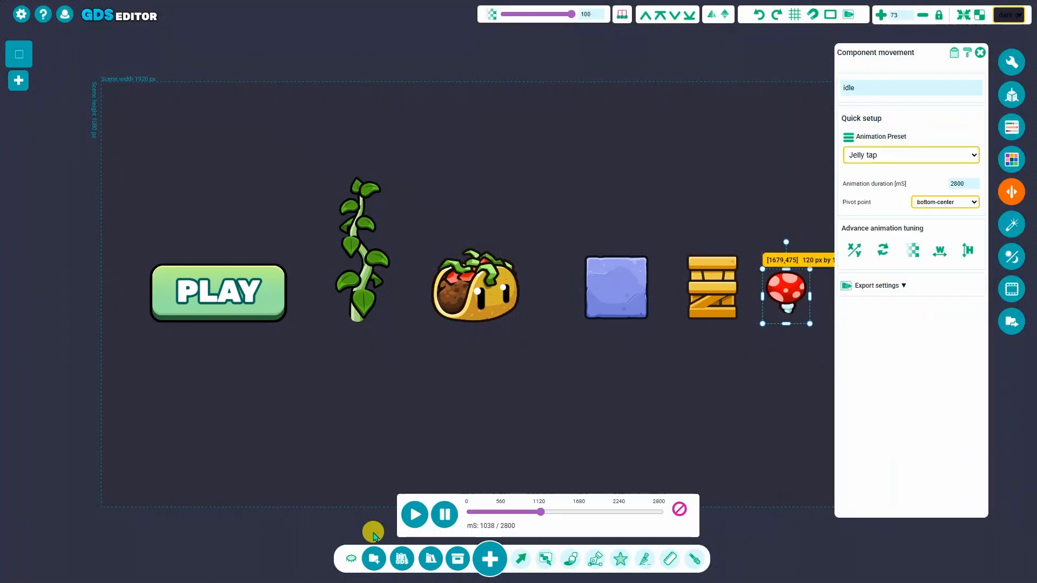
{"action": "left_click", "coordinate": [414, 514]}
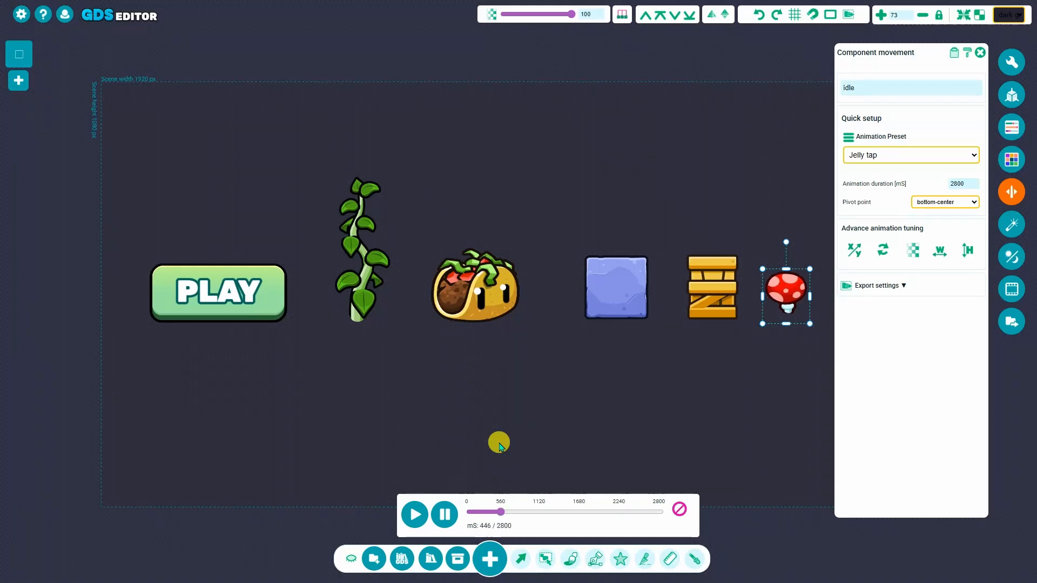
{"action": "left_click", "coordinate": [413, 518]}
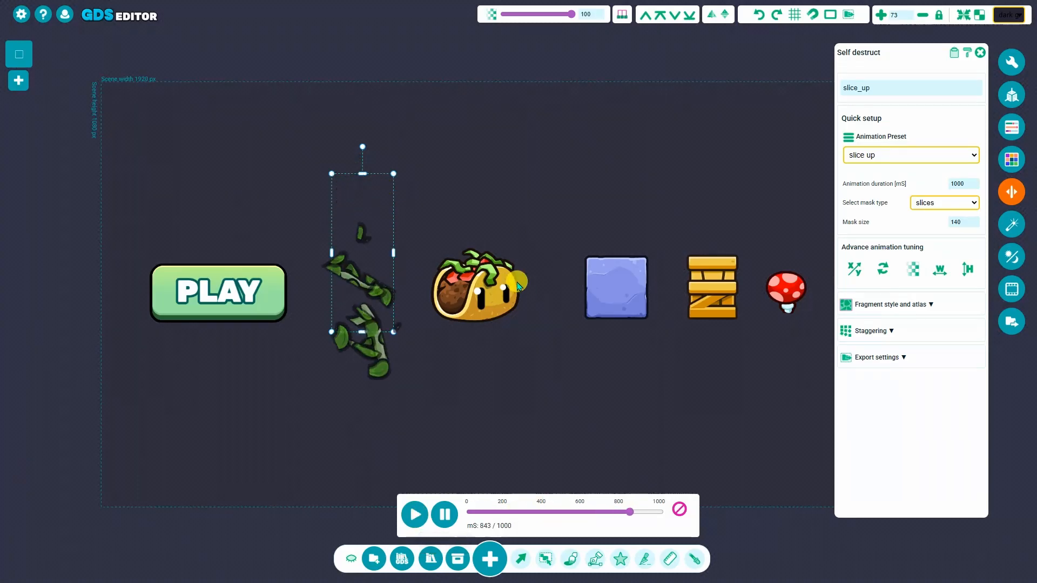
{"action": "left_click", "coordinate": [499, 290]}
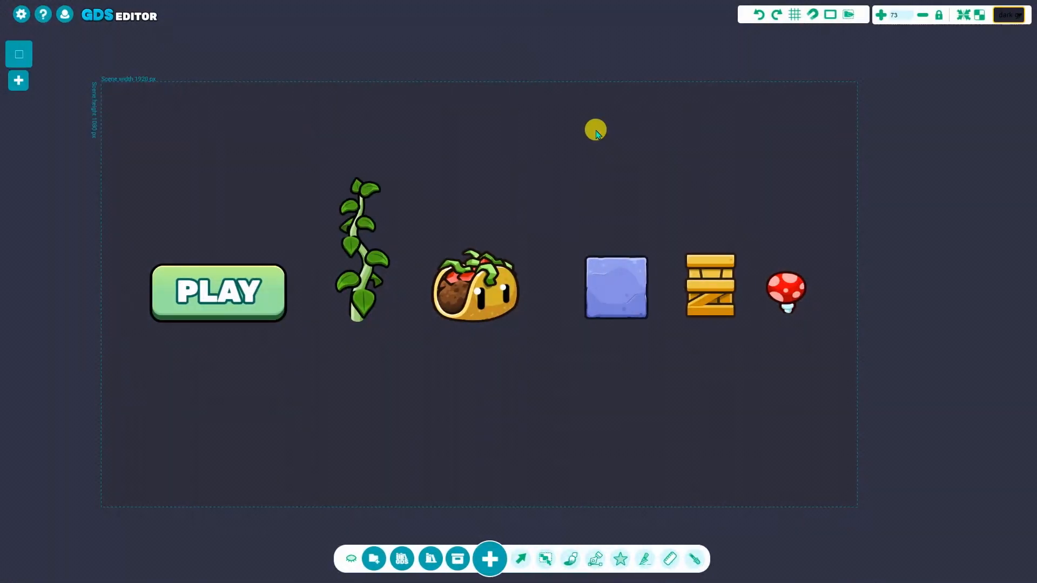
Step: Open the stone block's explode animation, play it back and copy its style
{"action": "left_click", "coordinate": [608, 273]}
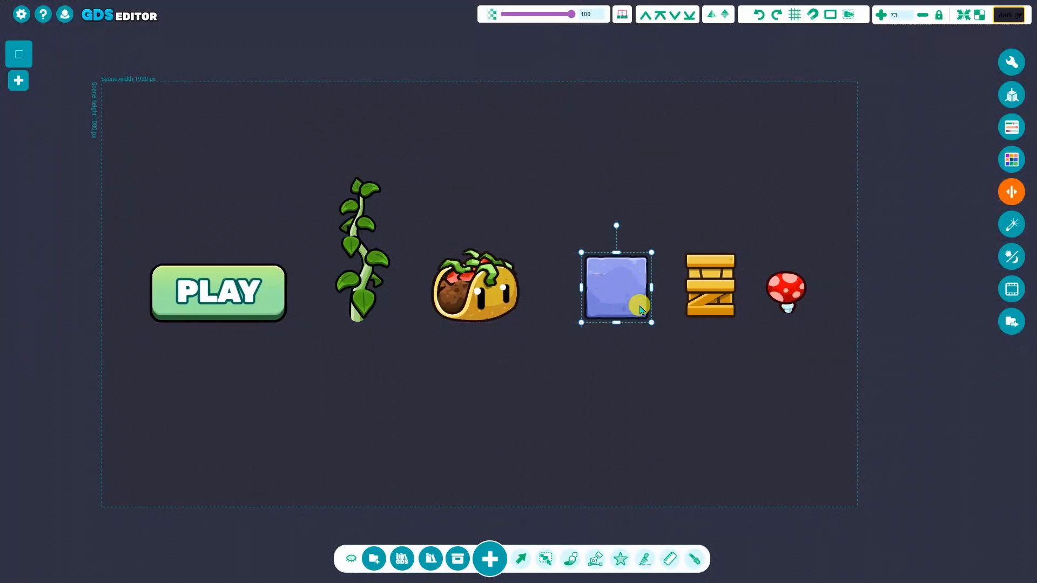
{"action": "left_click", "coordinate": [1023, 297]}
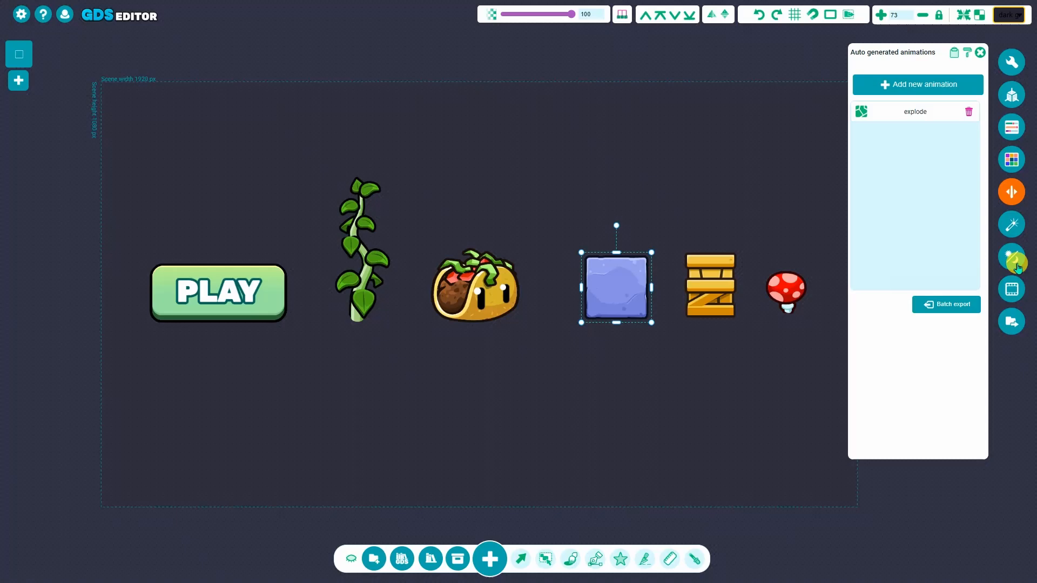
{"action": "left_click", "coordinate": [938, 109]}
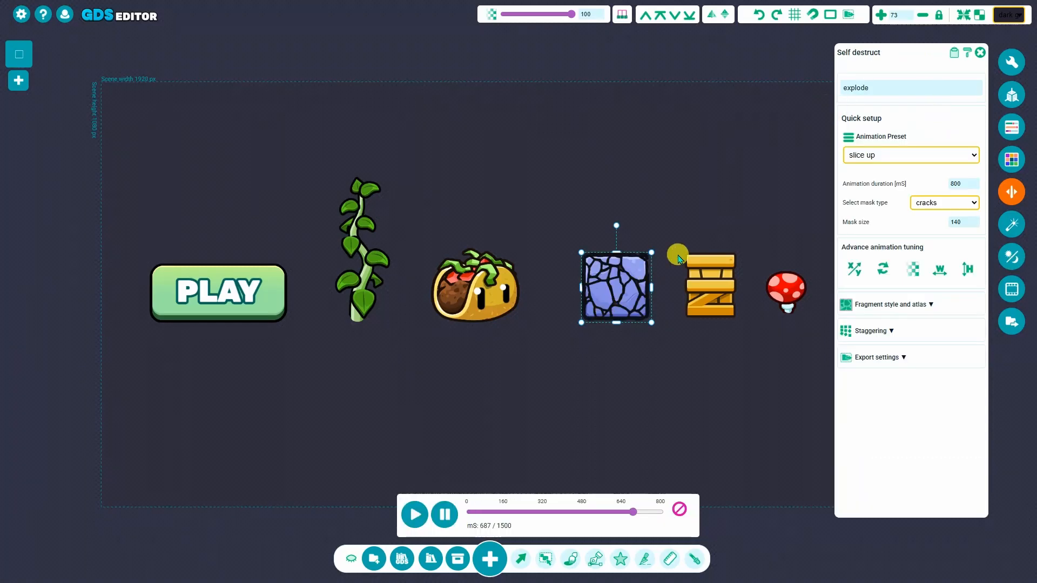
{"action": "left_click", "coordinate": [414, 514]}
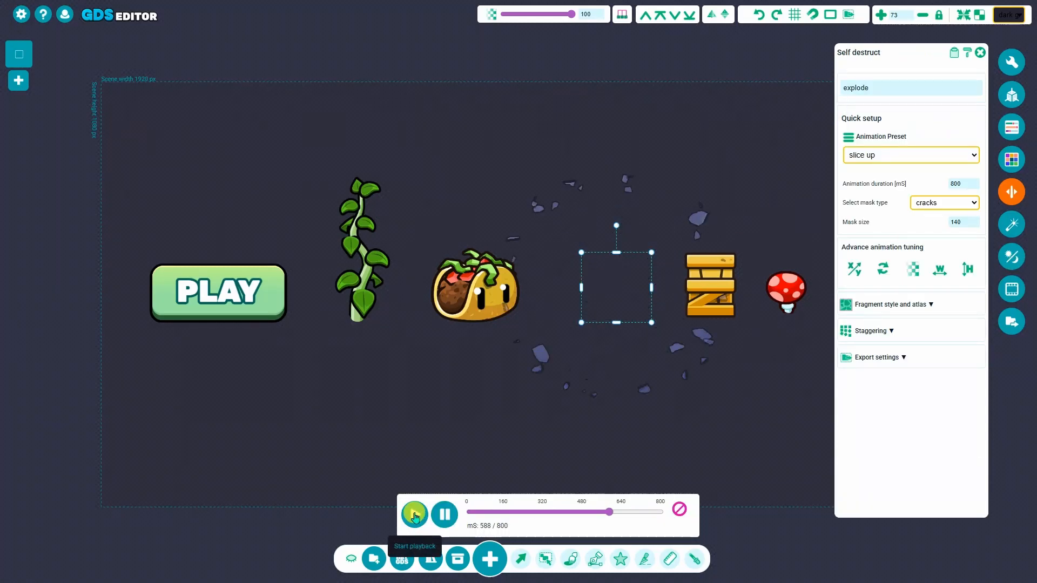
{"action": "left_click", "coordinate": [952, 55]}
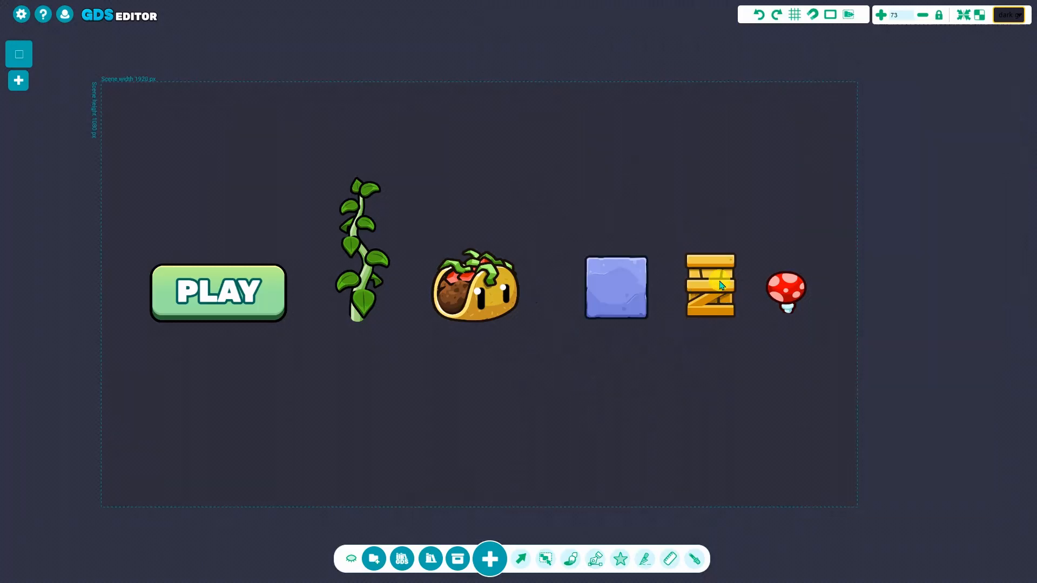
Step: Paste the copied explode animation onto the wooden plank block and play it back
{"action": "left_click", "coordinate": [722, 283]}
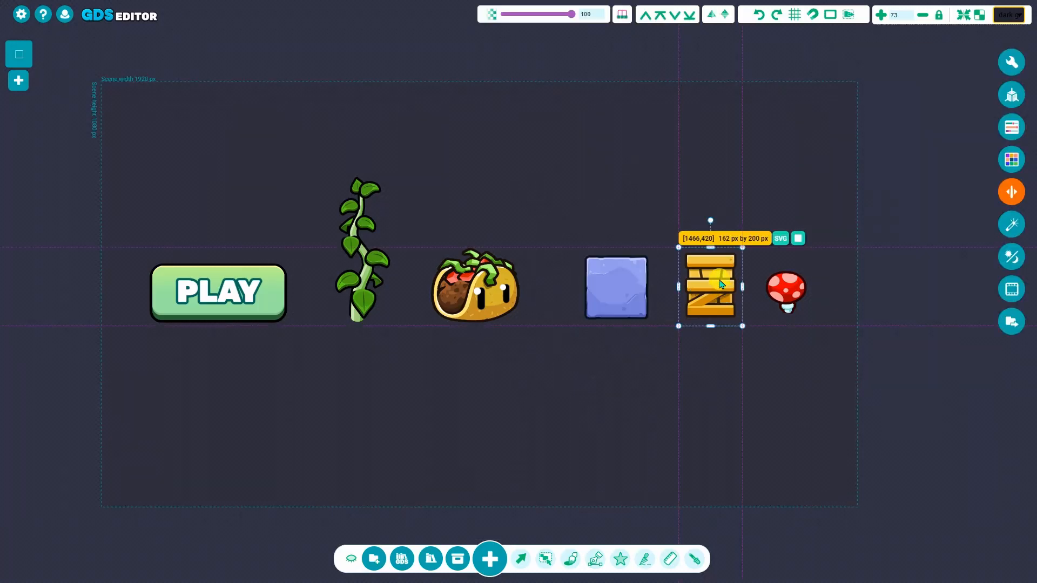
{"action": "left_click", "coordinate": [1011, 289]}
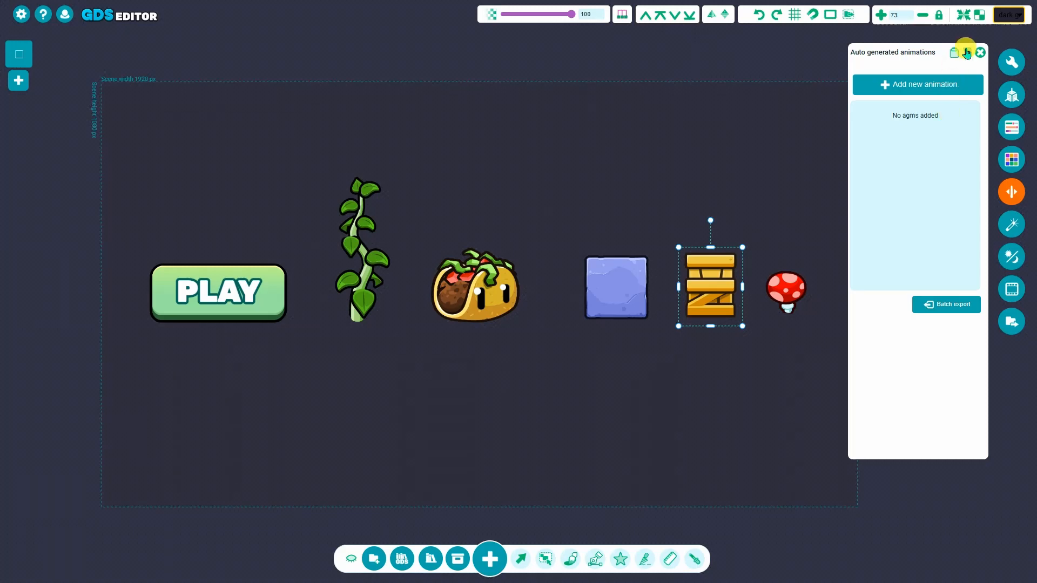
{"action": "left_click", "coordinate": [967, 54]}
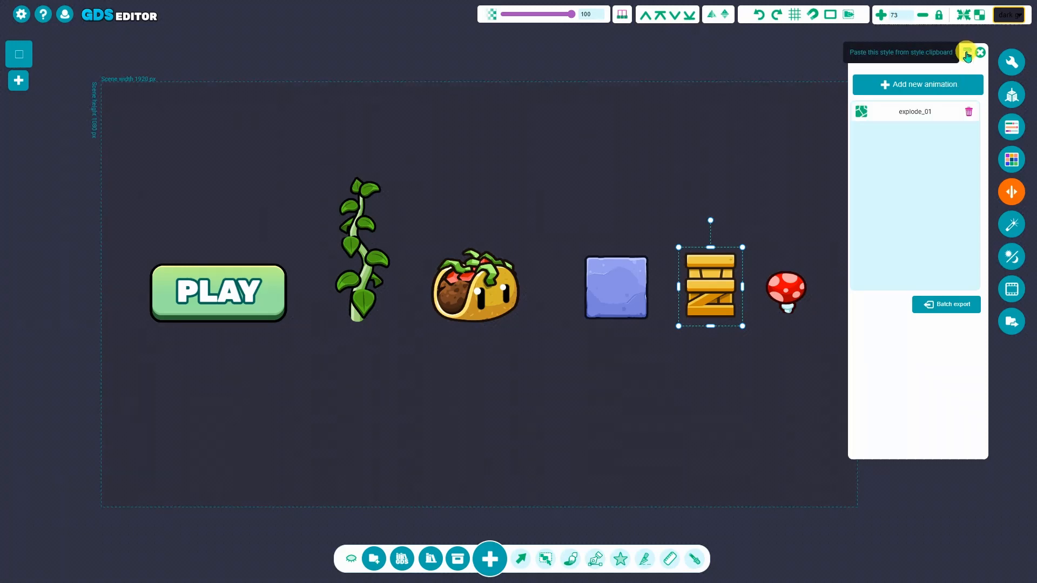
{"action": "left_click", "coordinate": [917, 113]}
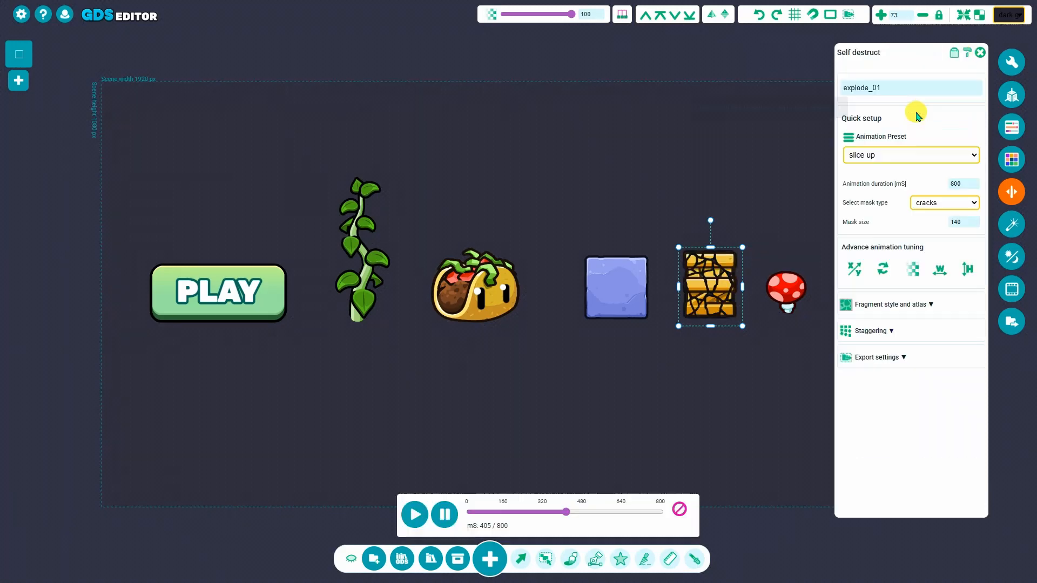
{"action": "left_click", "coordinate": [422, 520]}
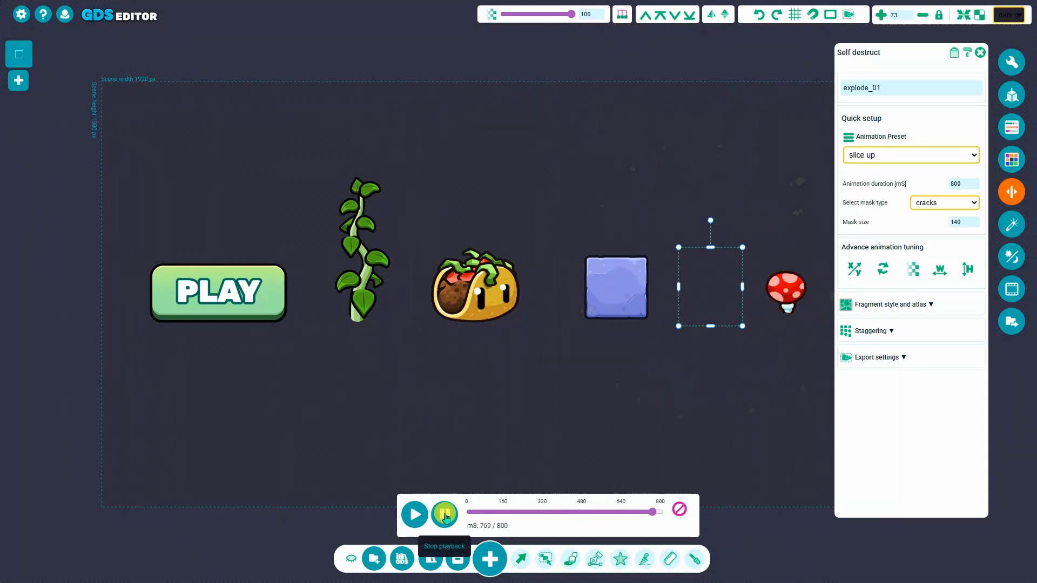
{"action": "left_click", "coordinate": [608, 297]}
{"action": "left_click", "coordinate": [713, 293]}
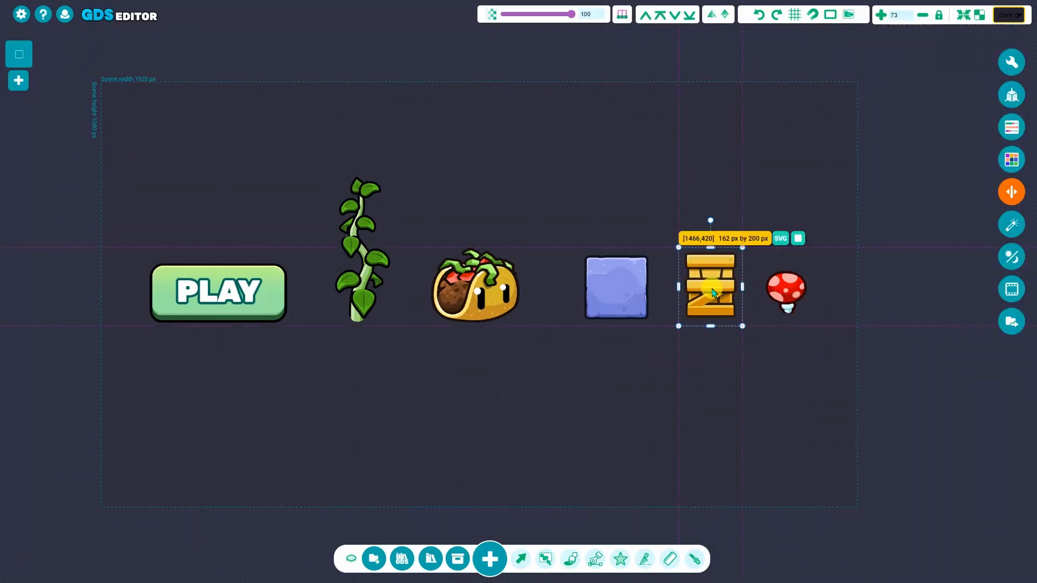
{"action": "left_click", "coordinate": [629, 290]}
{"action": "left_click", "coordinate": [658, 395]}
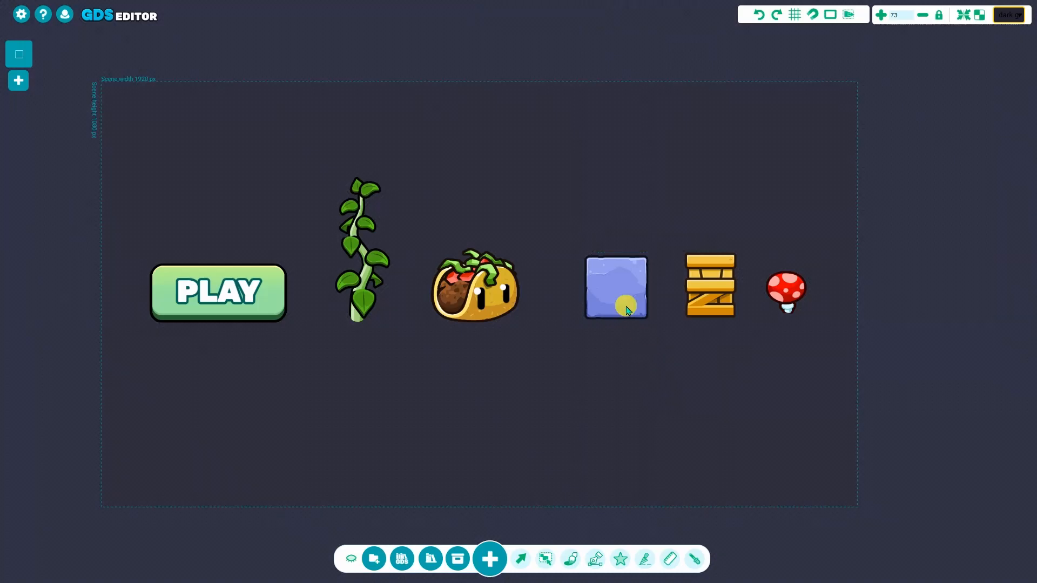
Step: Send the stone block to the stash's add list and name the entry animation
{"action": "left_click", "coordinate": [624, 299]}
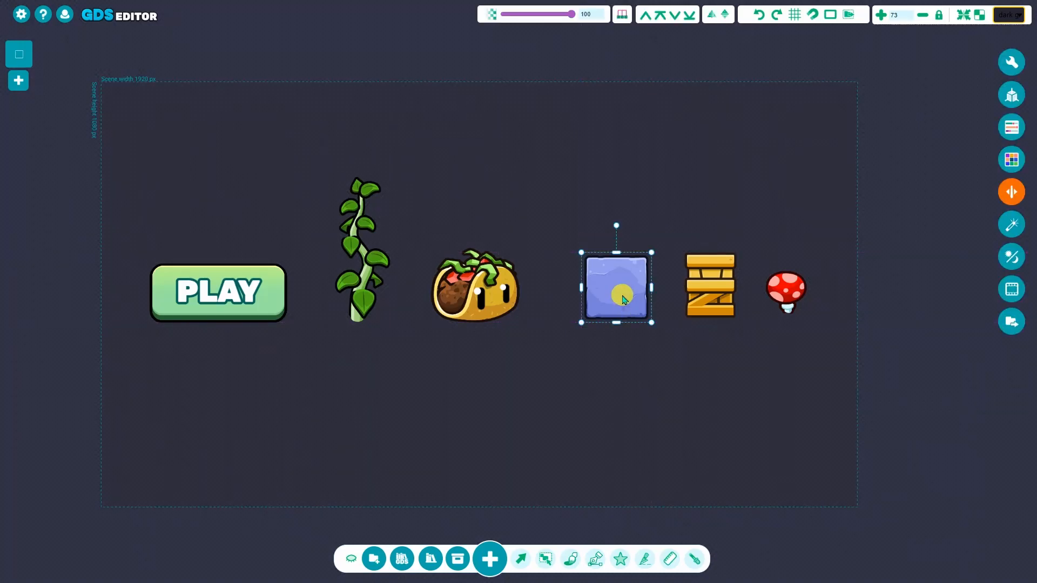
{"action": "right_click", "coordinate": [626, 297]}
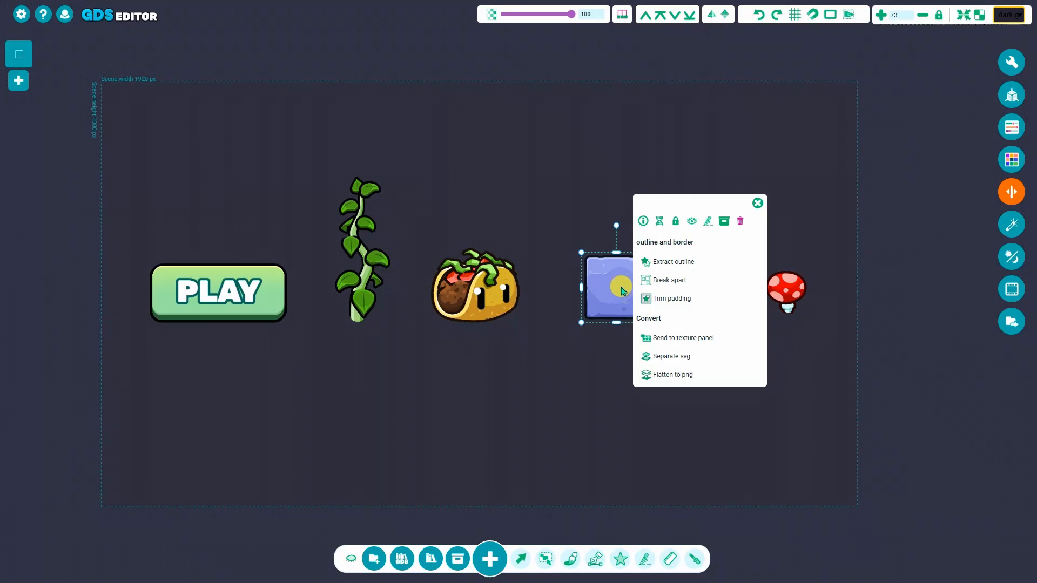
{"action": "left_click", "coordinate": [724, 222]}
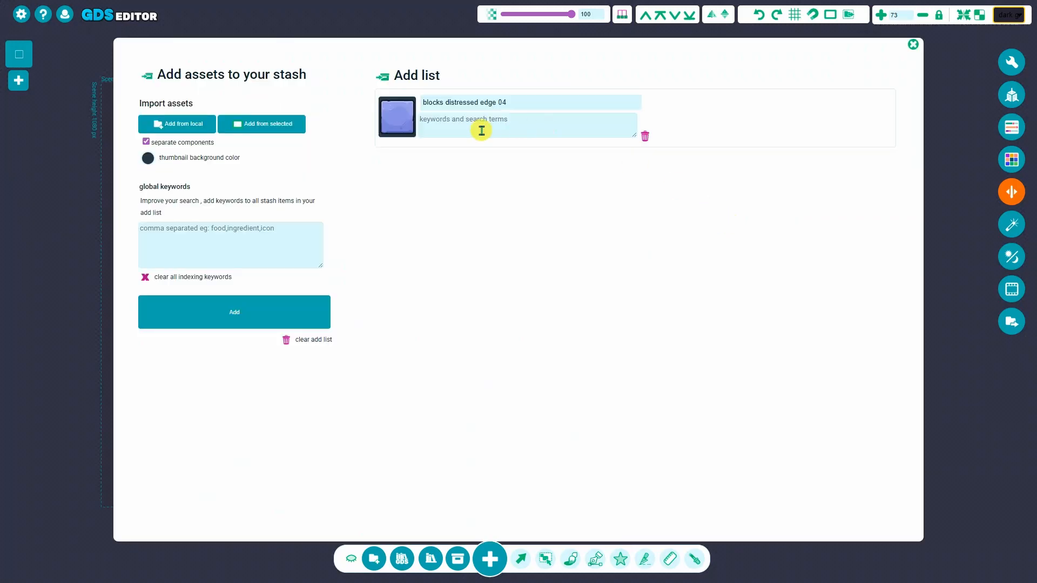
{"action": "left_click_drag", "start_coordinate": [529, 107], "coordinate": [400, 100]}
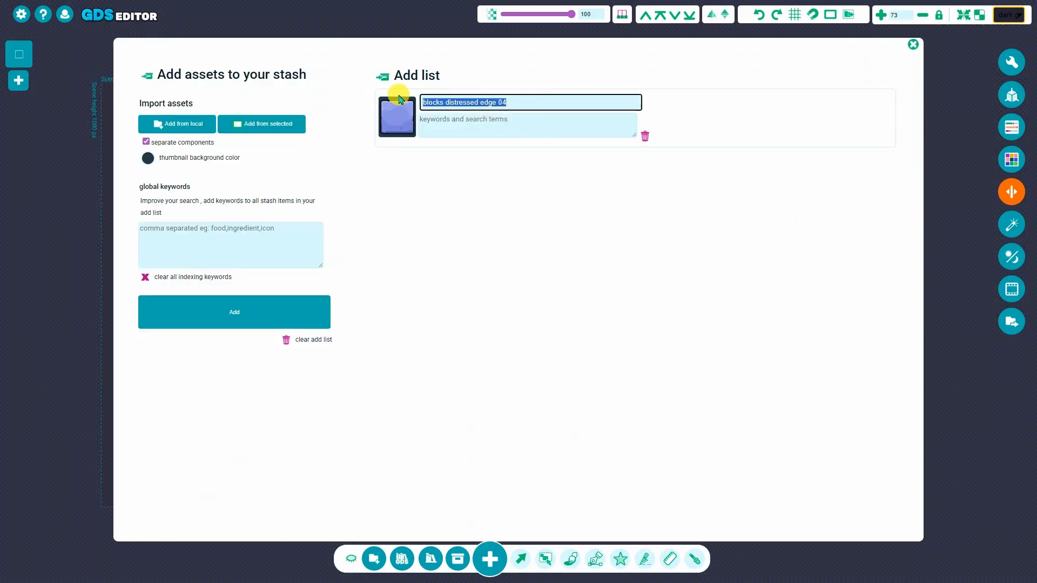
{"action": "type", "text": "animation"}
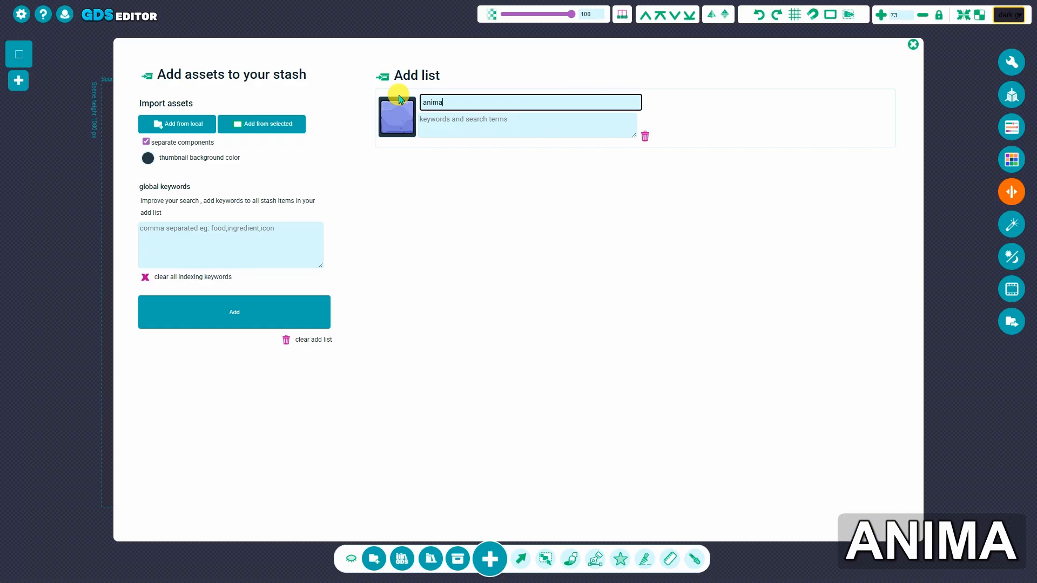
Step: Give the stash entry the keywords "explode animation", add it to the stash and close the dialog
{"action": "left_click", "coordinate": [453, 130]}
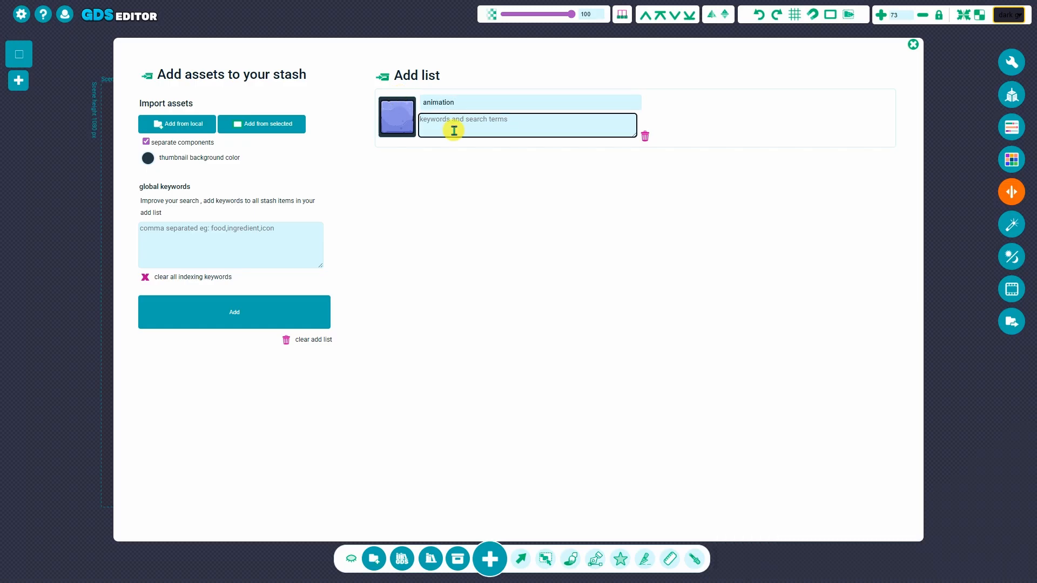
{"action": "type", "text": "explode anima"}
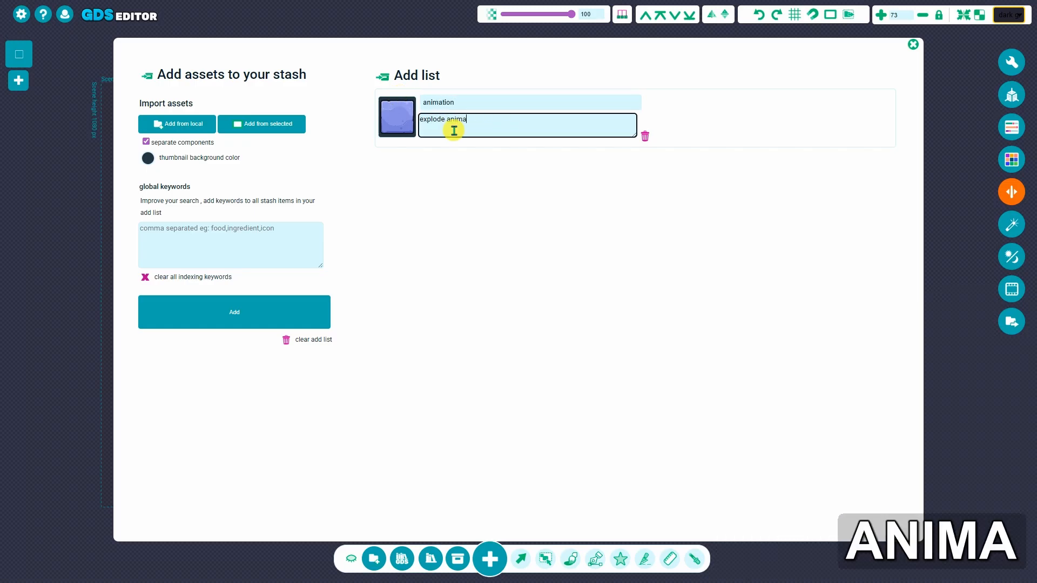
{"action": "type", "text": "tion"}
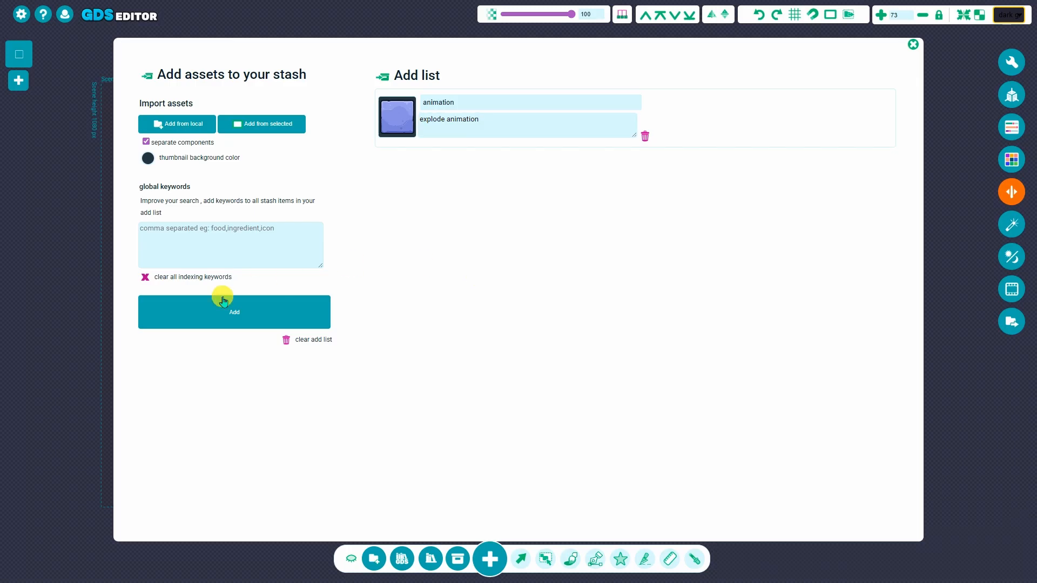
{"action": "left_click", "coordinate": [229, 303]}
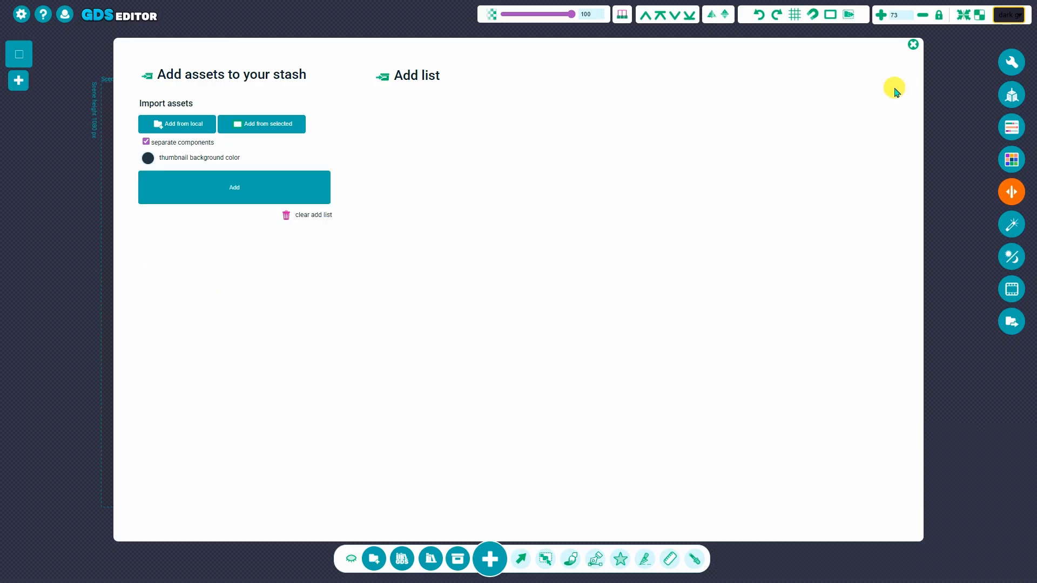
{"action": "left_click", "coordinate": [913, 42]}
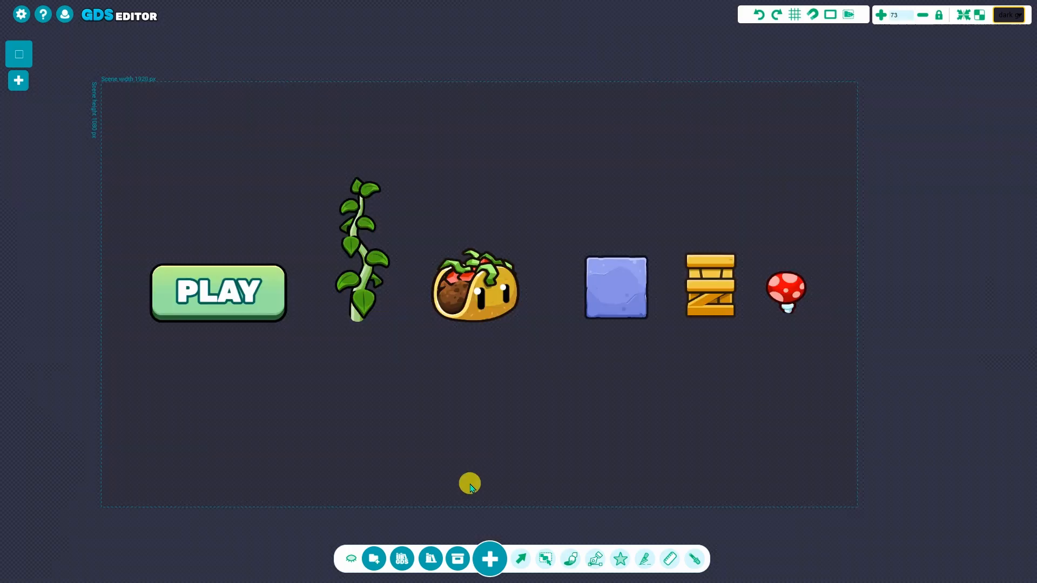
Step: Import the saved explode-animation block from the asset stash and move it above the taco, to about position 908, 98
{"action": "left_click", "coordinate": [458, 562]}
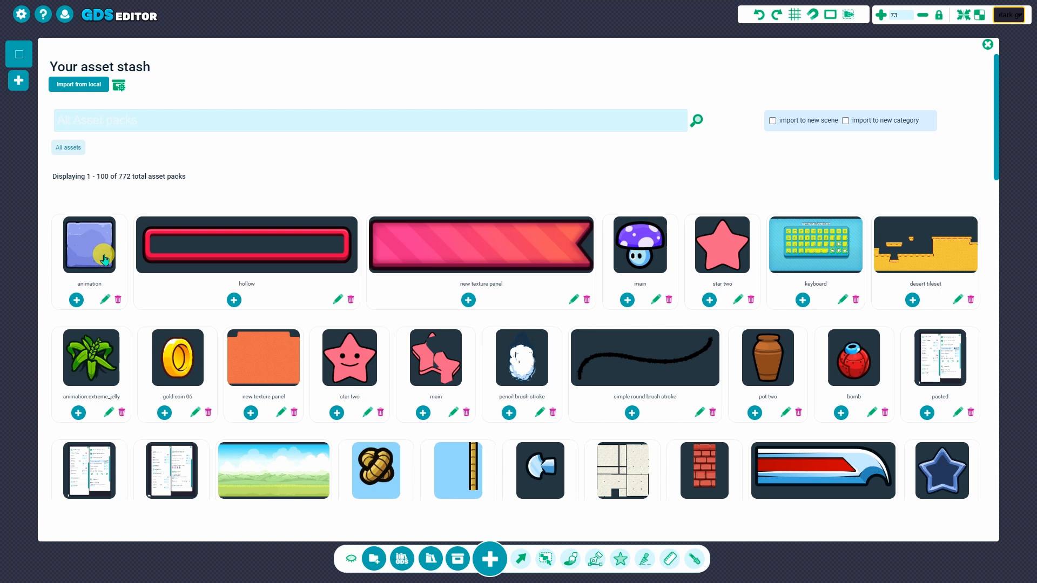
{"action": "left_click", "coordinate": [990, 47]}
{"action": "left_click_drag", "start_coordinate": [511, 290], "coordinate": [486, 156]}
Step: Play back the imported block's explode animation and delete that block from the scene
{"action": "left_click", "coordinate": [1009, 293]}
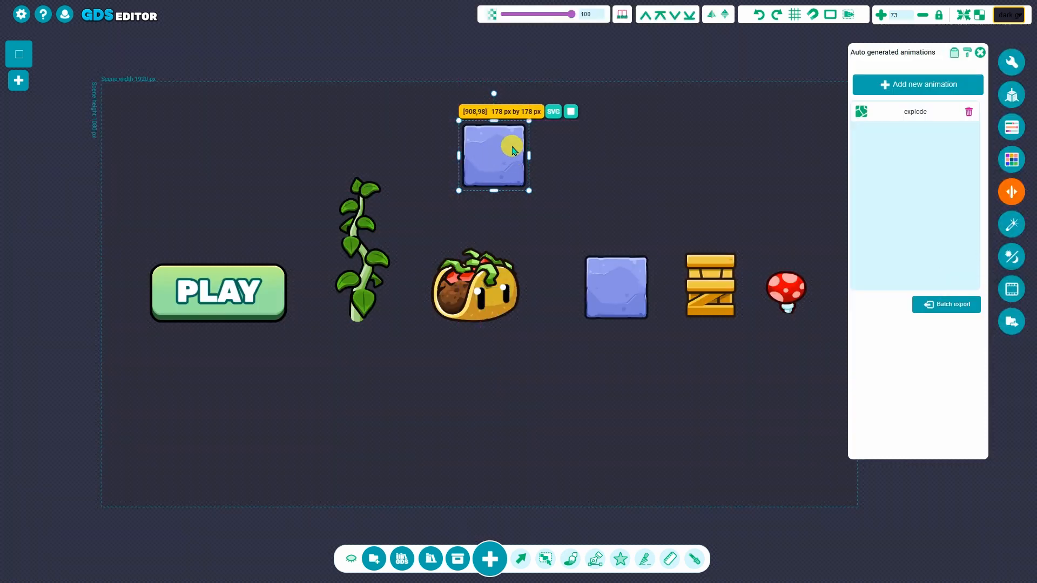
{"action": "left_click", "coordinate": [916, 112]}
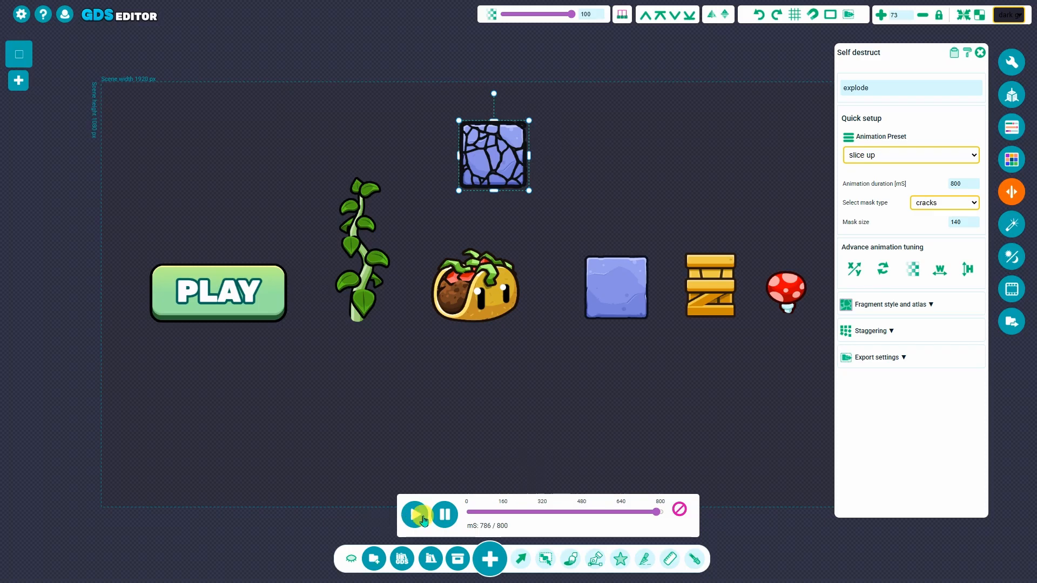
{"action": "left_click", "coordinate": [423, 517]}
{"action": "left_click", "coordinate": [679, 509]}
{"action": "left_click", "coordinate": [664, 447]}
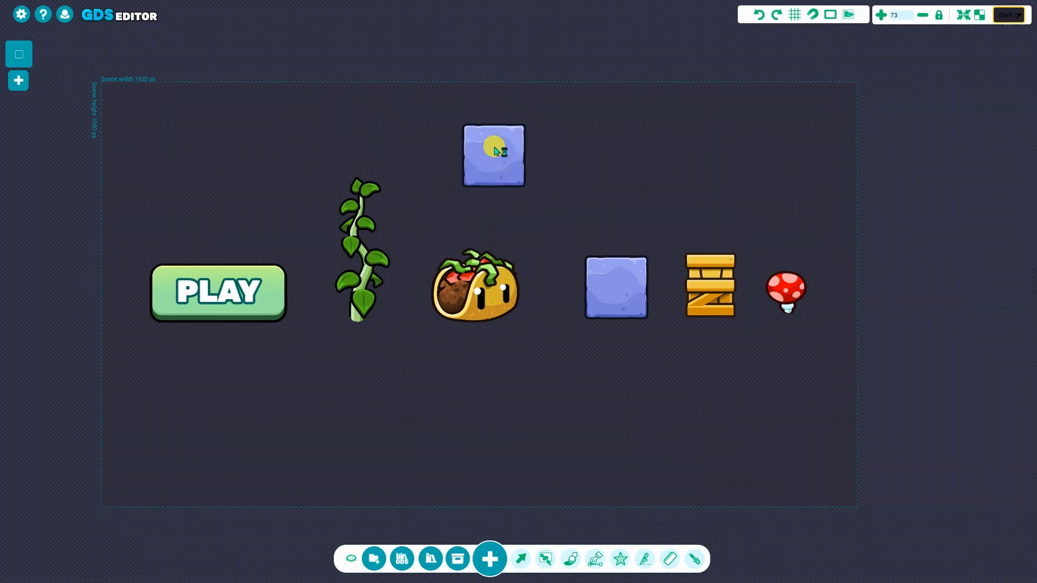
{"action": "left_click", "coordinate": [496, 151]}
{"action": "key", "text": "Delete"}
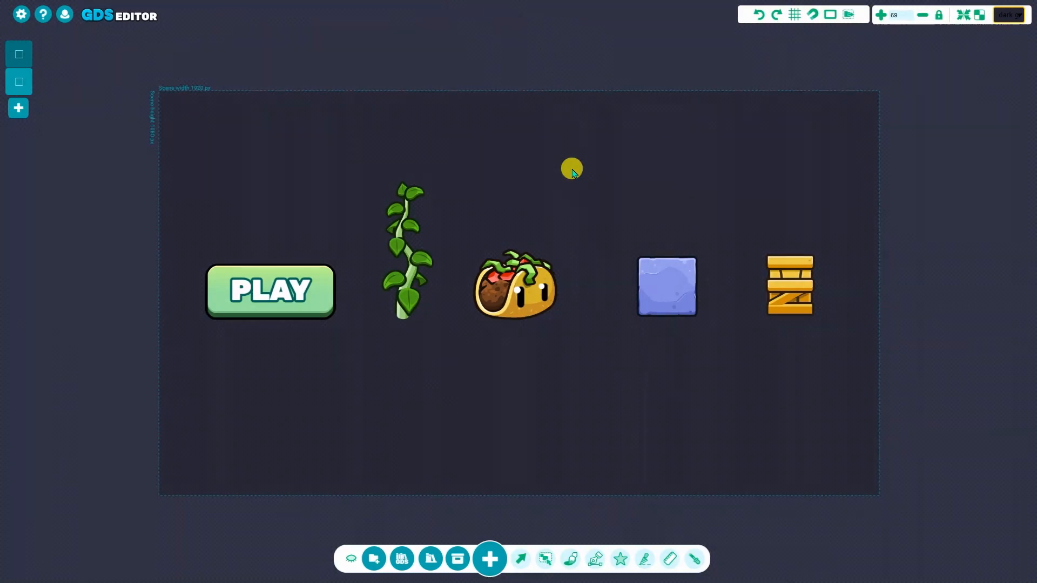
Step: Add a new component movement animation to the stone block and open its settings
{"action": "left_click", "coordinate": [679, 282]}
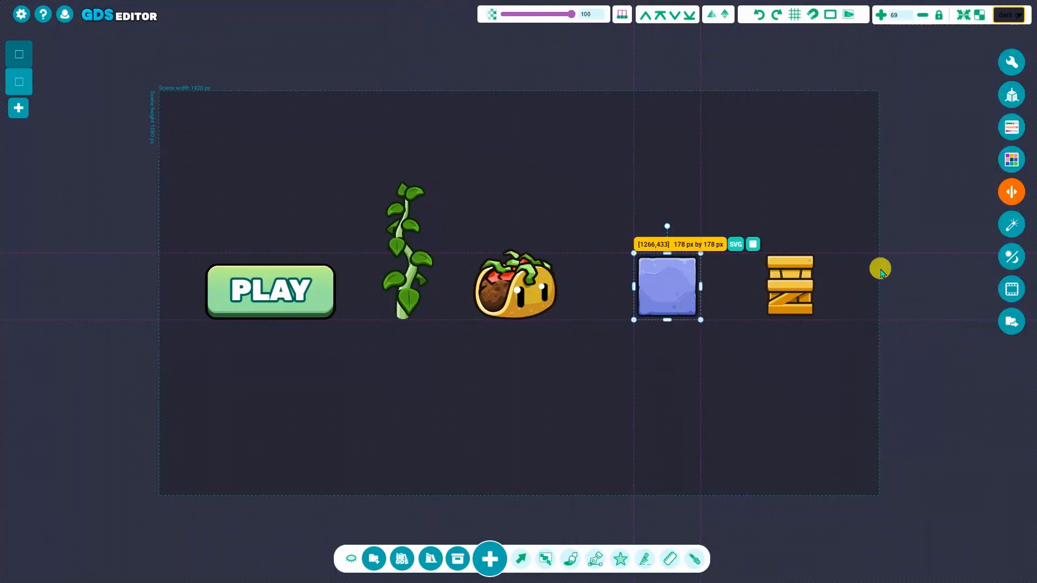
{"action": "left_click", "coordinate": [1011, 289]}
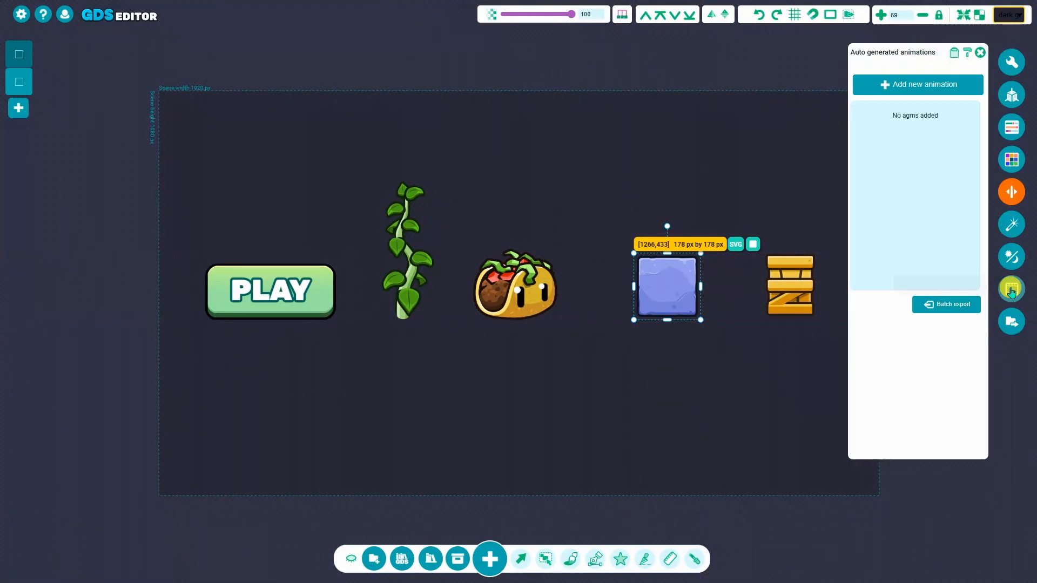
{"action": "left_click", "coordinate": [916, 84]}
{"action": "left_click", "coordinate": [813, 115]}
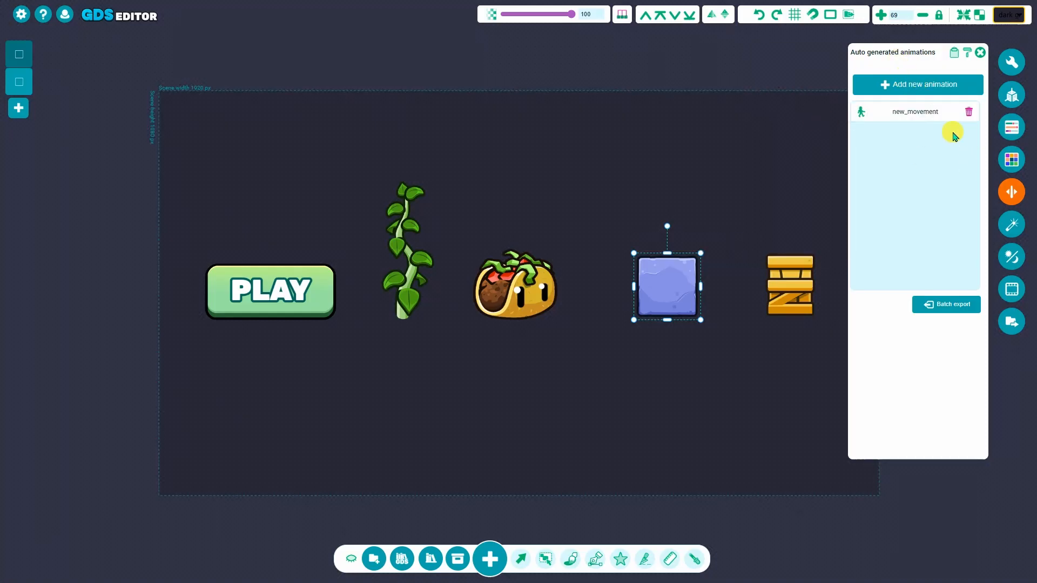
{"action": "left_click", "coordinate": [916, 113]}
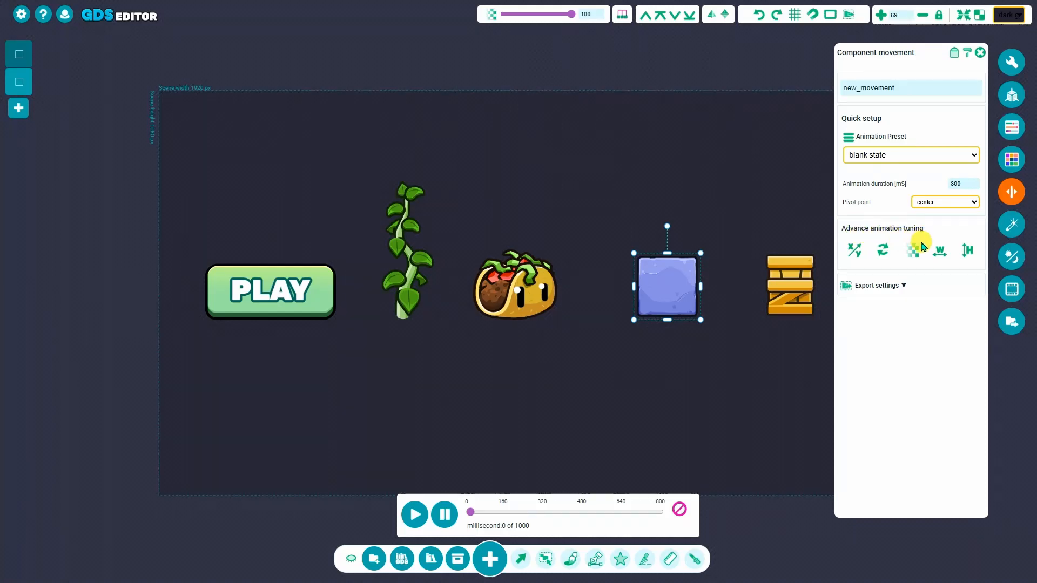
Step: Reopen the stone block's new movement animation and activate its rotation over time with the oscillate style
{"action": "middle_click_drag", "start_coordinate": [749, 364], "coordinate": [572, 367]}
{"action": "scroll", "coordinate": [542, 331], "scroll_direction": "up", "scroll_amount": 2}
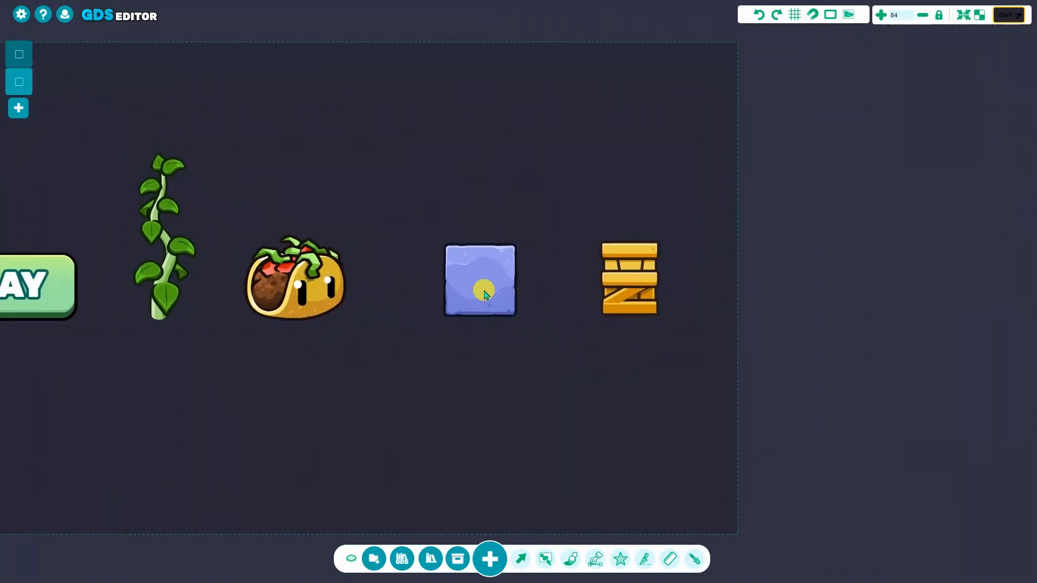
{"action": "left_click", "coordinate": [485, 288]}
{"action": "left_click", "coordinate": [1011, 288]}
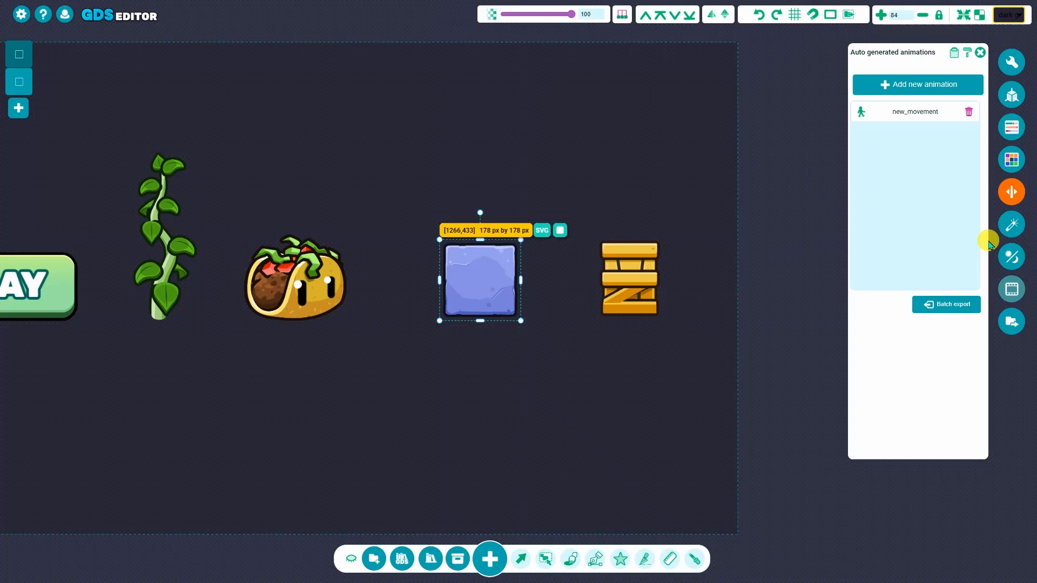
{"action": "left_click", "coordinate": [936, 111]}
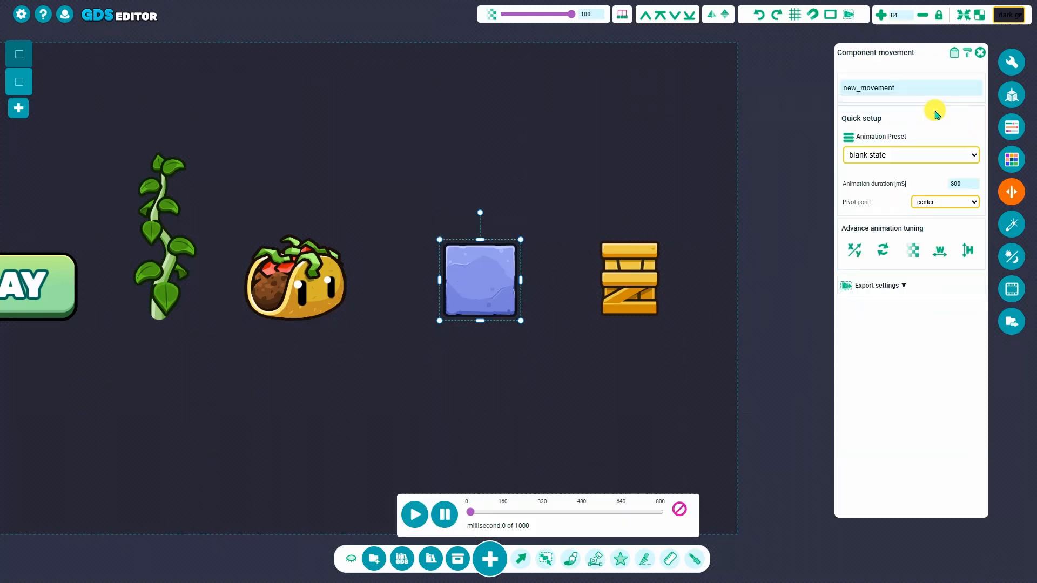
{"action": "left_click", "coordinate": [884, 252]}
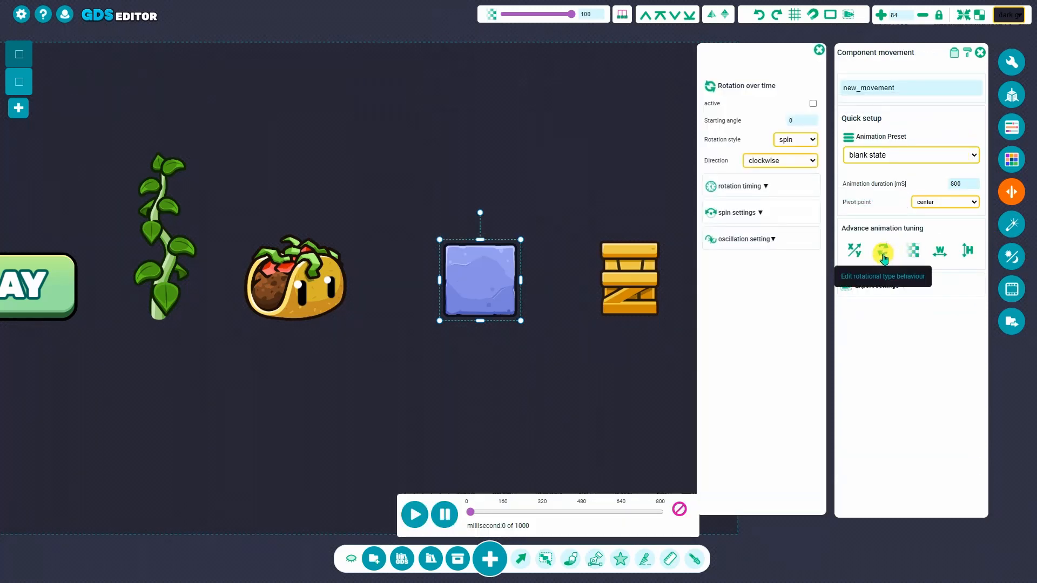
{"action": "left_click", "coordinate": [812, 105]}
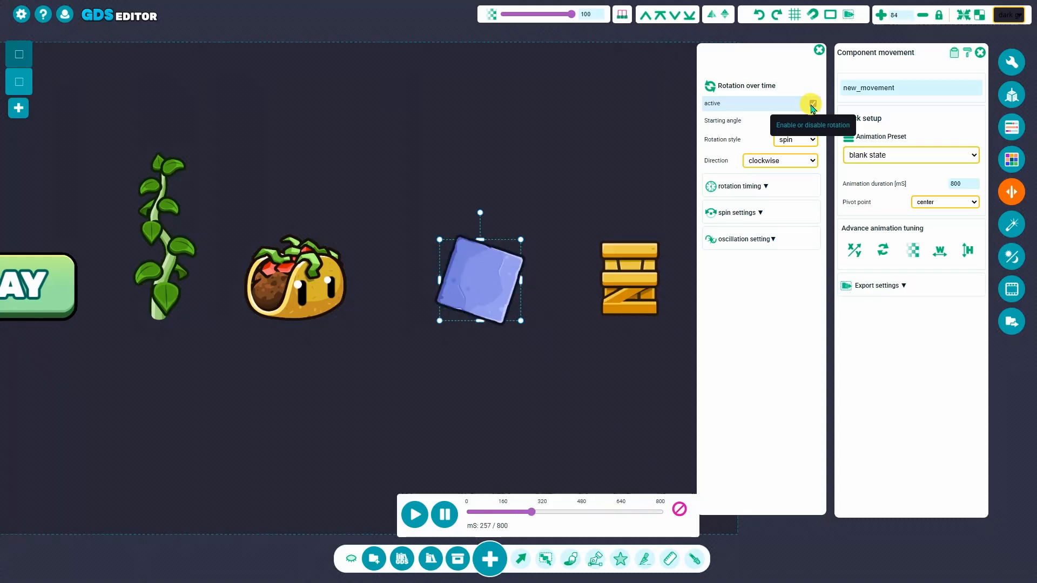
{"action": "left_click", "coordinate": [789, 139]}
{"action": "left_click", "coordinate": [797, 168]}
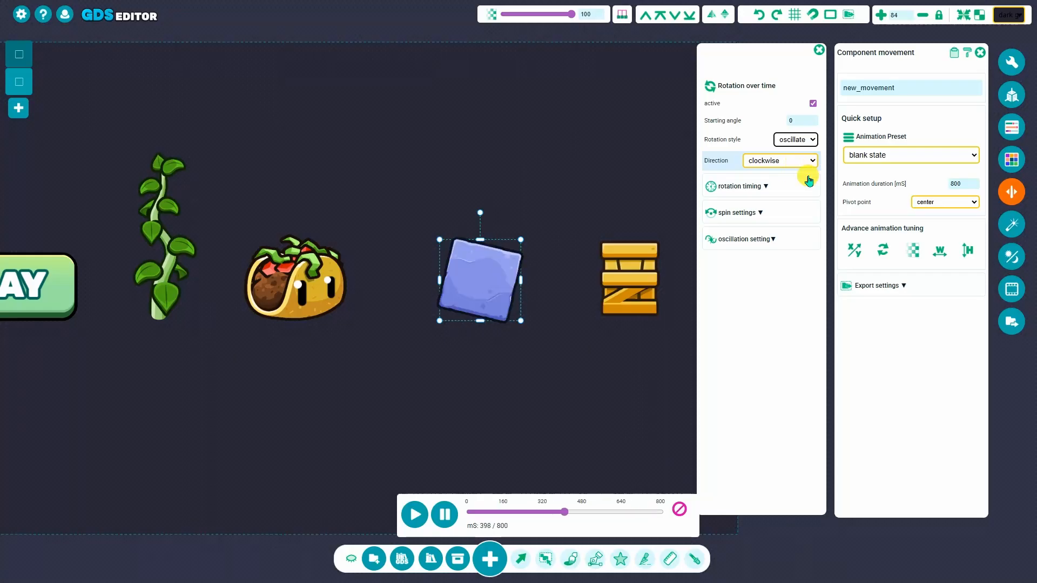
Step: Set the oscillation angle of the block's rotation to 180
{"action": "left_click", "coordinate": [756, 238]}
{"action": "left_click", "coordinate": [788, 259]}
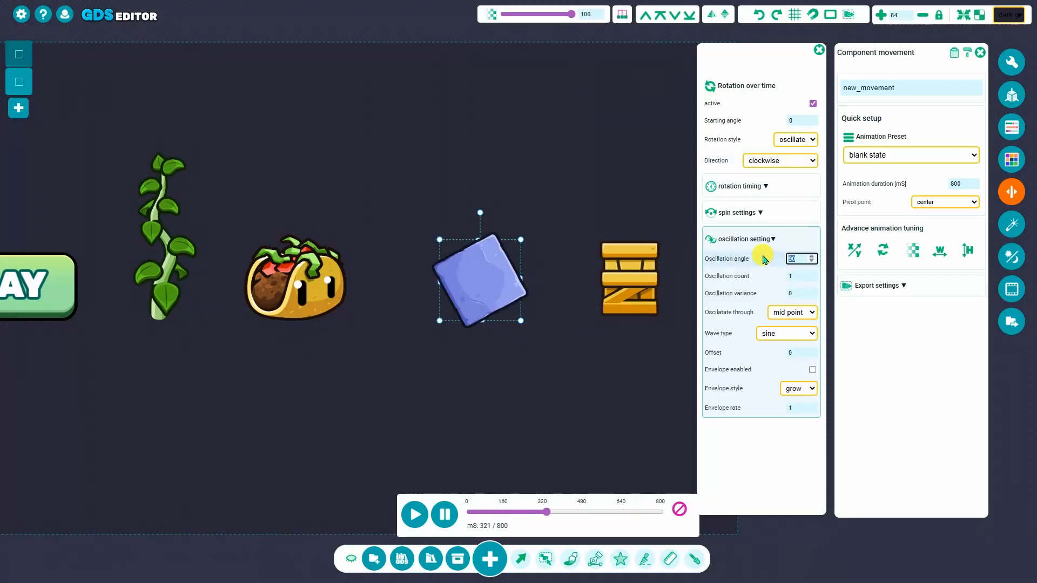
{"action": "type", "text": "180"}
{"action": "key", "text": "Return"}
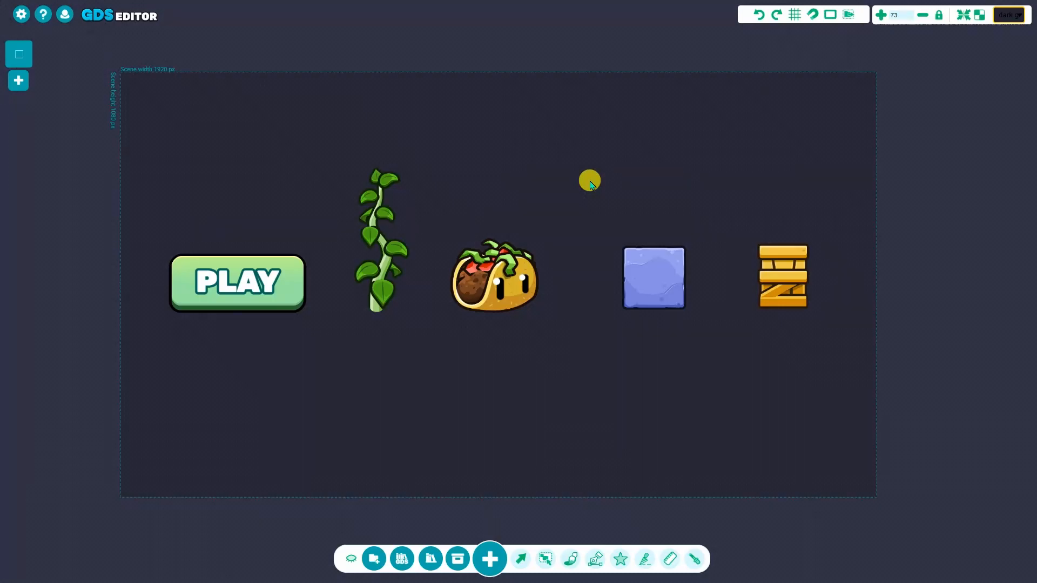
Step: Open the batch export for the taco's animations and set the idle animation's sampling interval to 200 ms
{"action": "left_click", "coordinate": [500, 286]}
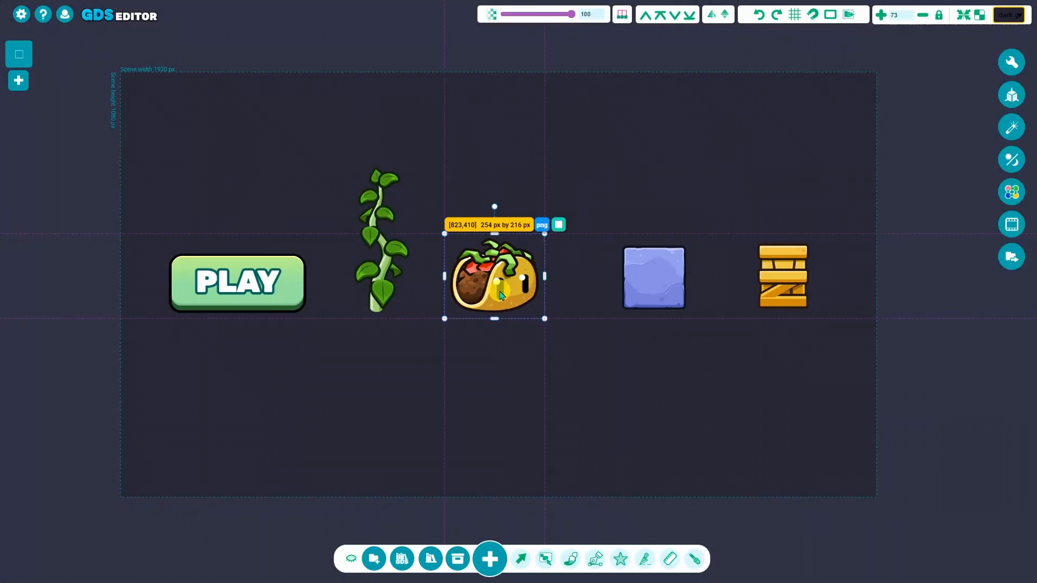
{"action": "left_click", "coordinate": [1011, 224]}
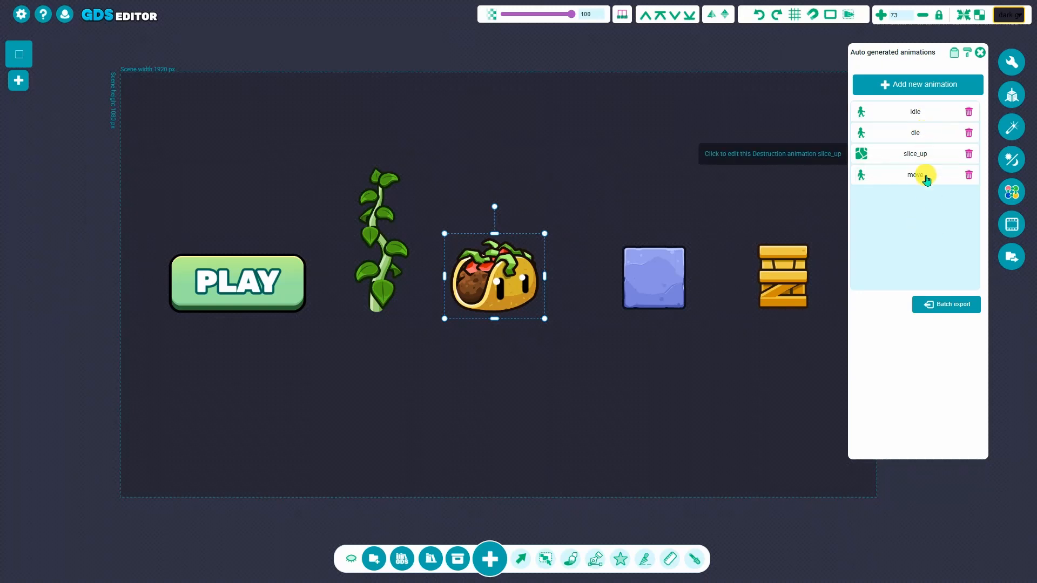
{"action": "left_click", "coordinate": [938, 306]}
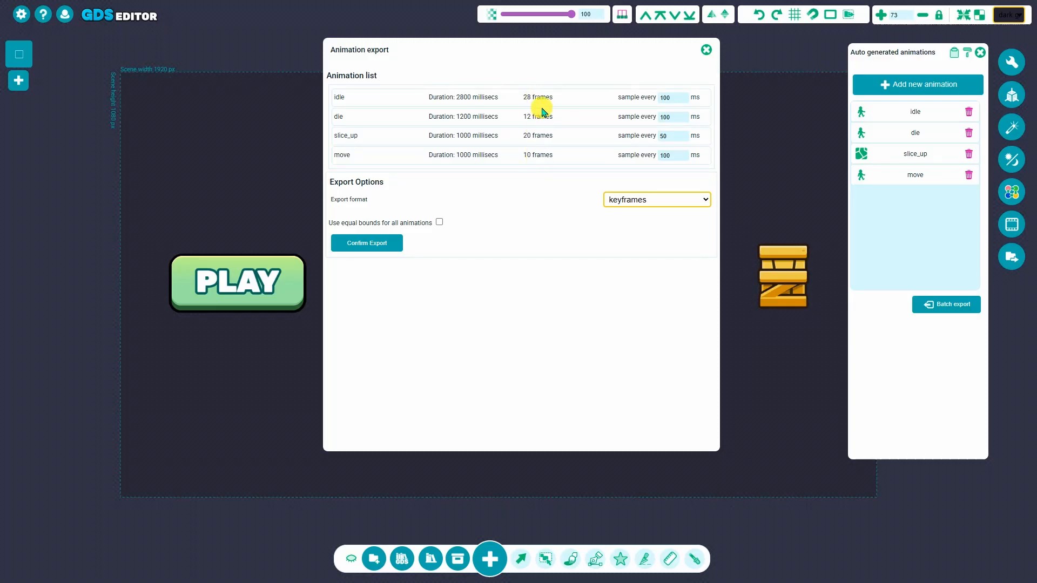
{"action": "double_click", "coordinate": [676, 99]}
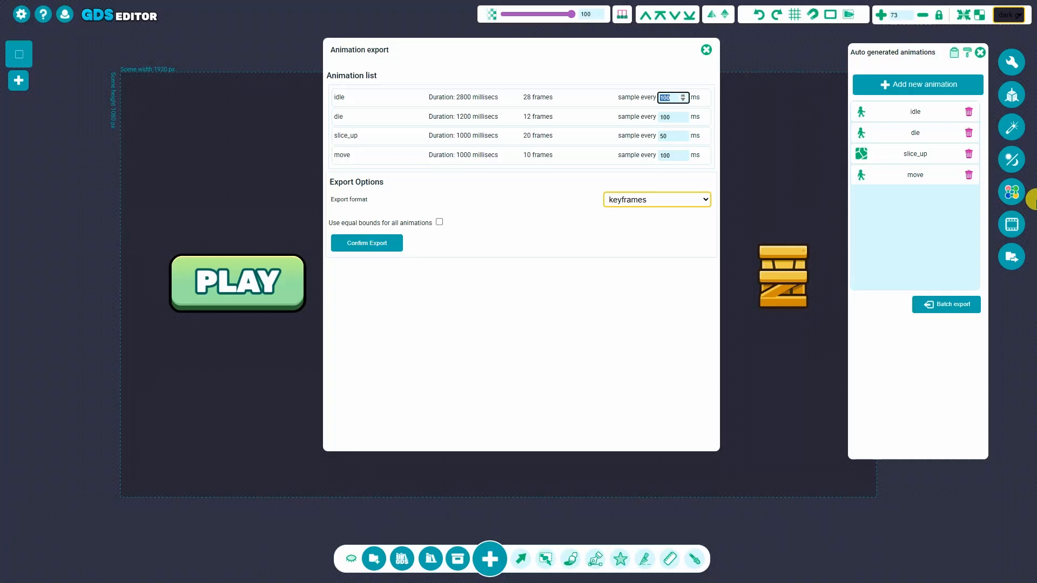
{"action": "type", "text": "200"}
{"action": "key", "text": "Return"}
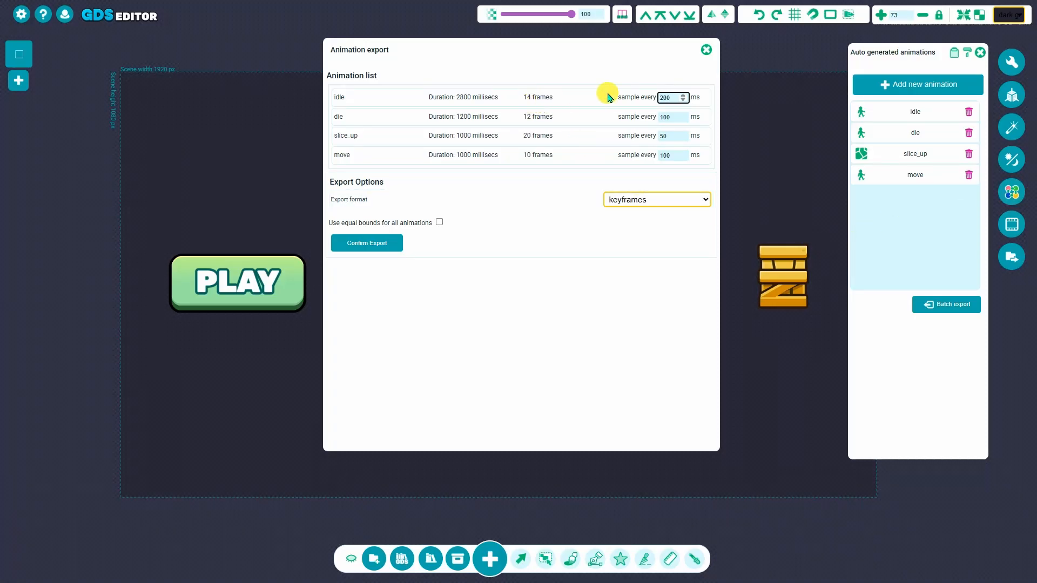
Step: Set the idle animation's sampling interval to 50 ms
{"action": "double_click", "coordinate": [668, 98]}
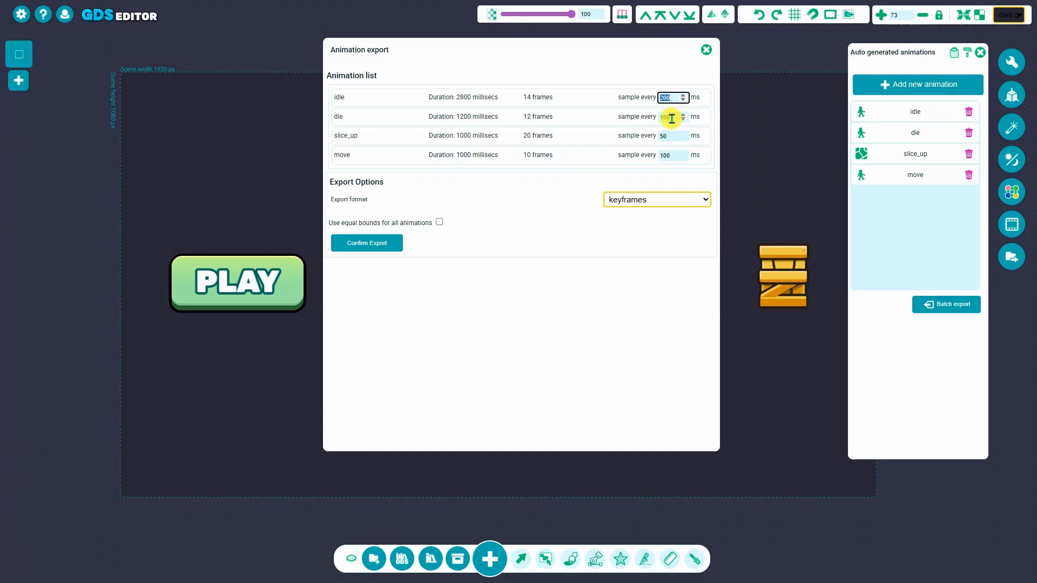
{"action": "type", "text": "50"}
{"action": "key", "text": "Return"}
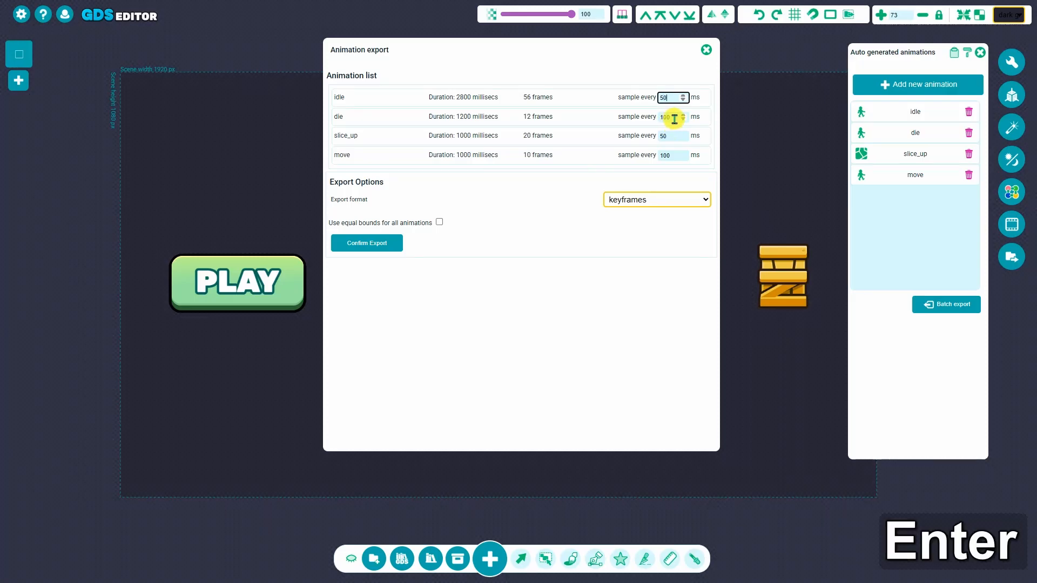
{"action": "left_click", "coordinate": [520, 184]}
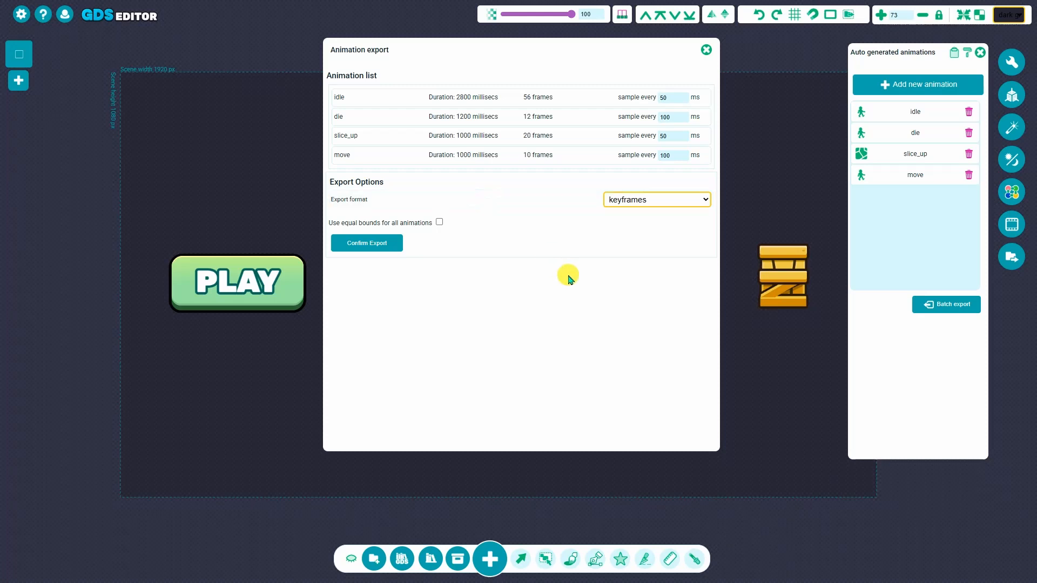
Step: Try the godot animation export format and switch back to keyframes
{"action": "left_click", "coordinate": [656, 205]}
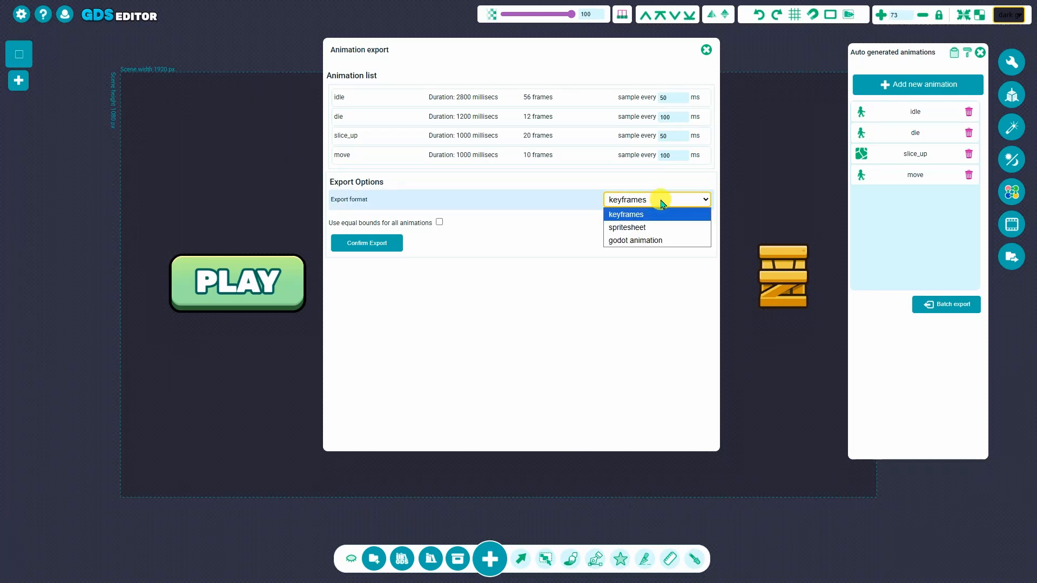
{"action": "left_click", "coordinate": [667, 241]}
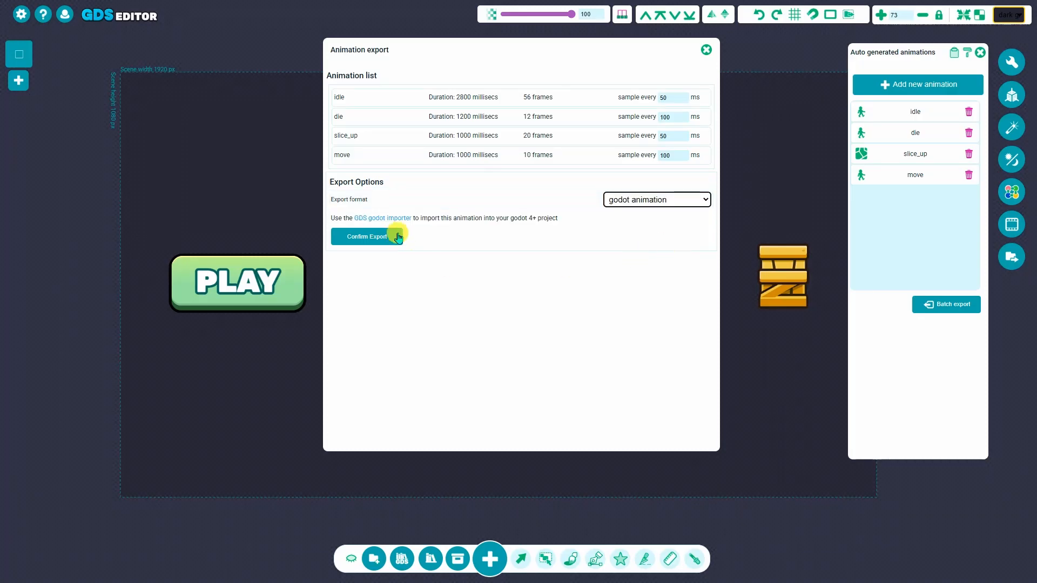
{"action": "left_click", "coordinate": [664, 200]}
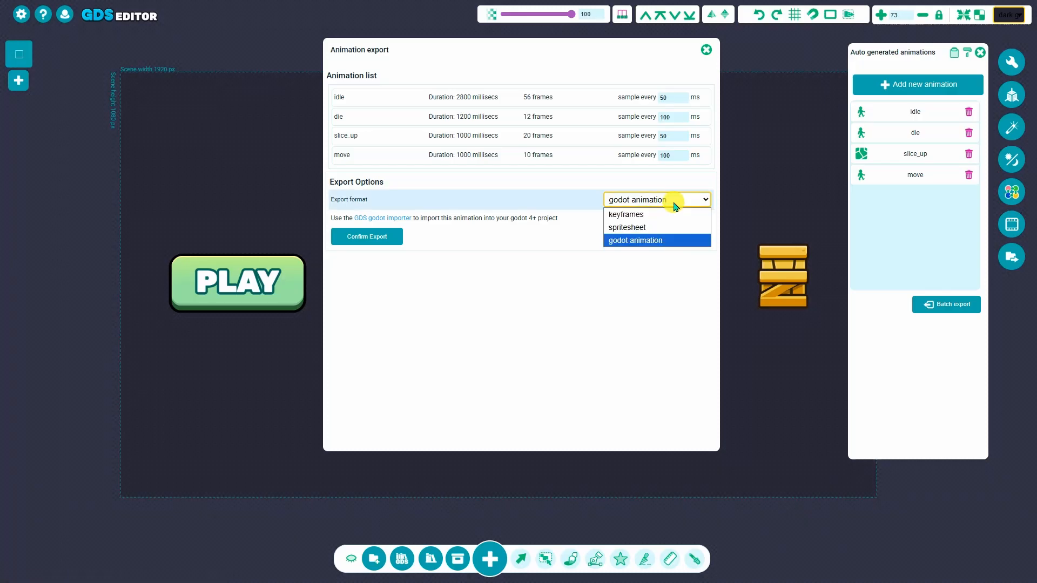
{"action": "left_click", "coordinate": [668, 213]}
Step: Set the export format to spritesheet and sample the idle animation every 200 ms
{"action": "left_click", "coordinate": [668, 209]}
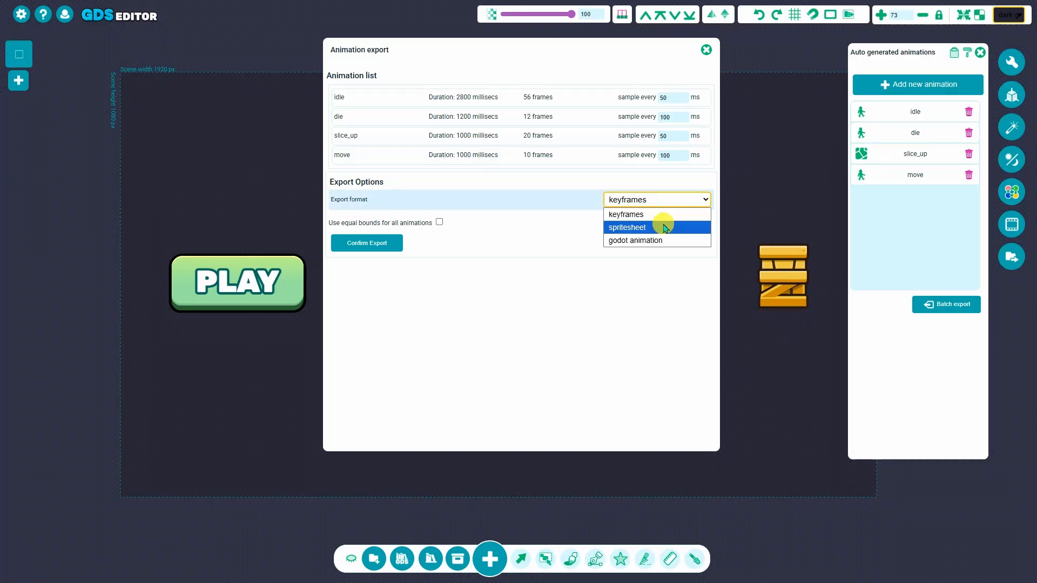
{"action": "left_click", "coordinate": [664, 225]}
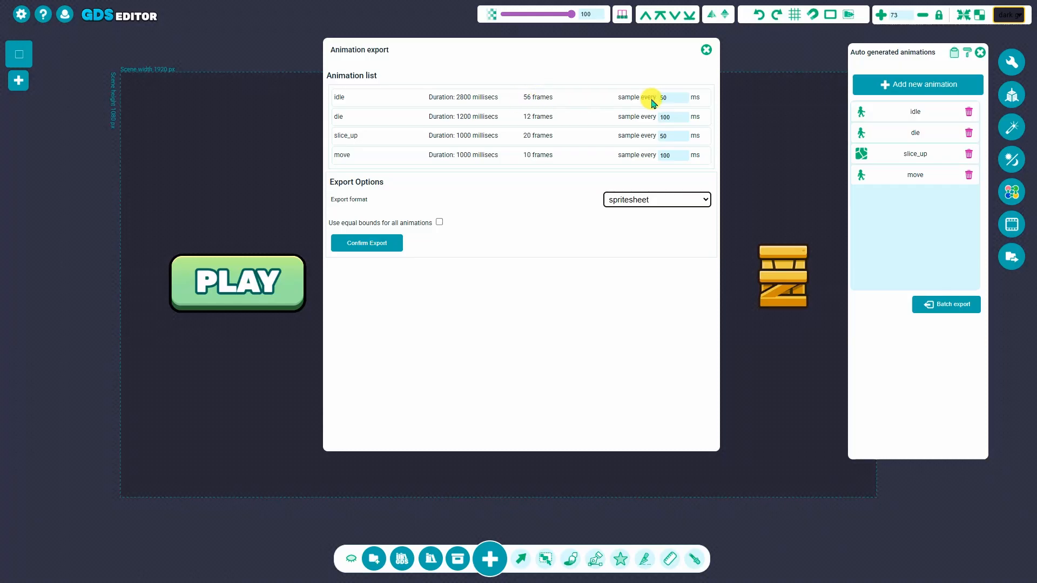
{"action": "double_click", "coordinate": [671, 98]}
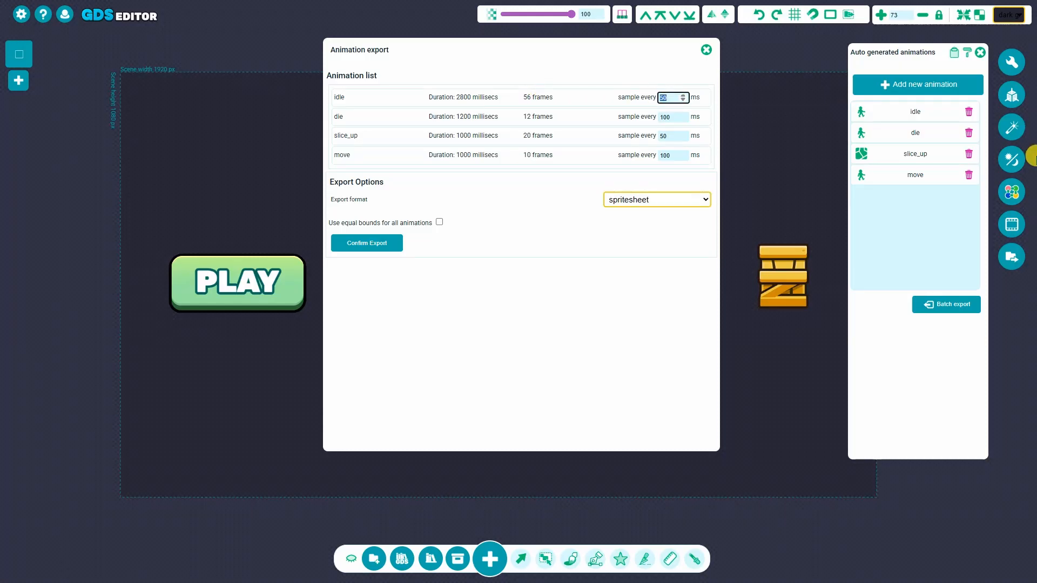
{"action": "type", "text": "200"}
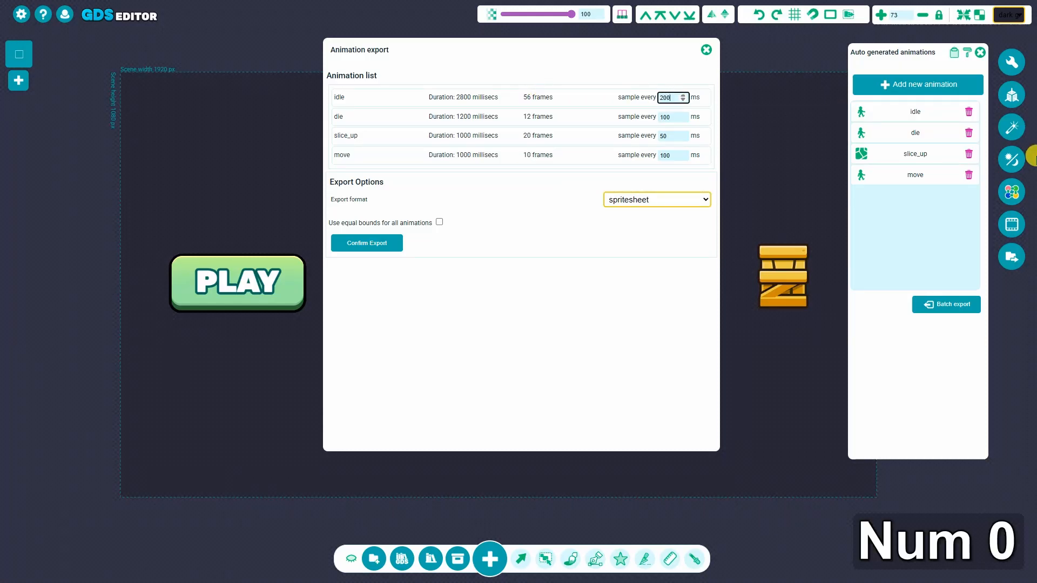
{"action": "key", "text": "Return"}
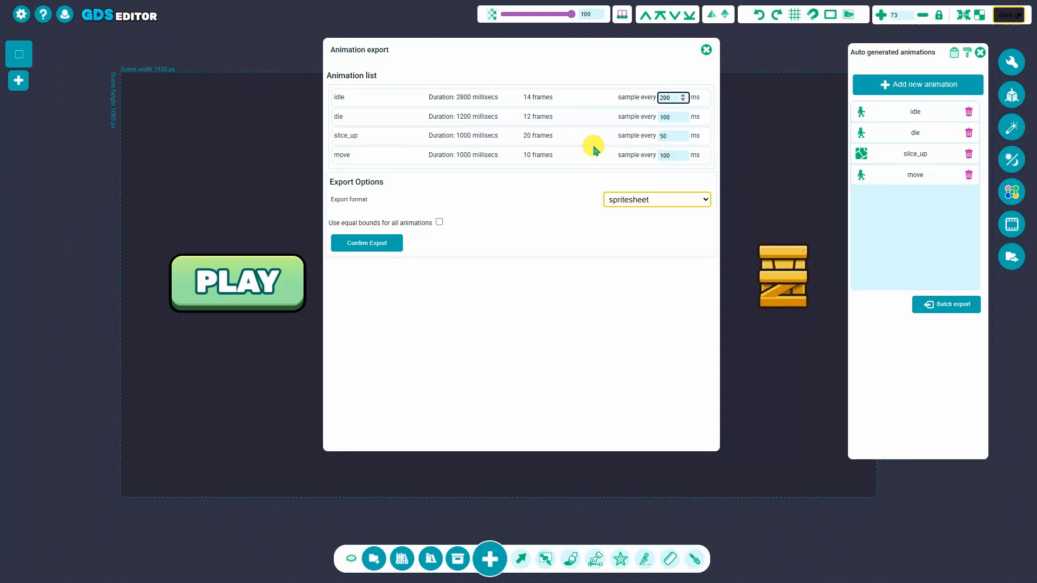
Step: Set the move animation's sampling interval to 70 ms
{"action": "left_click", "coordinate": [666, 156]}
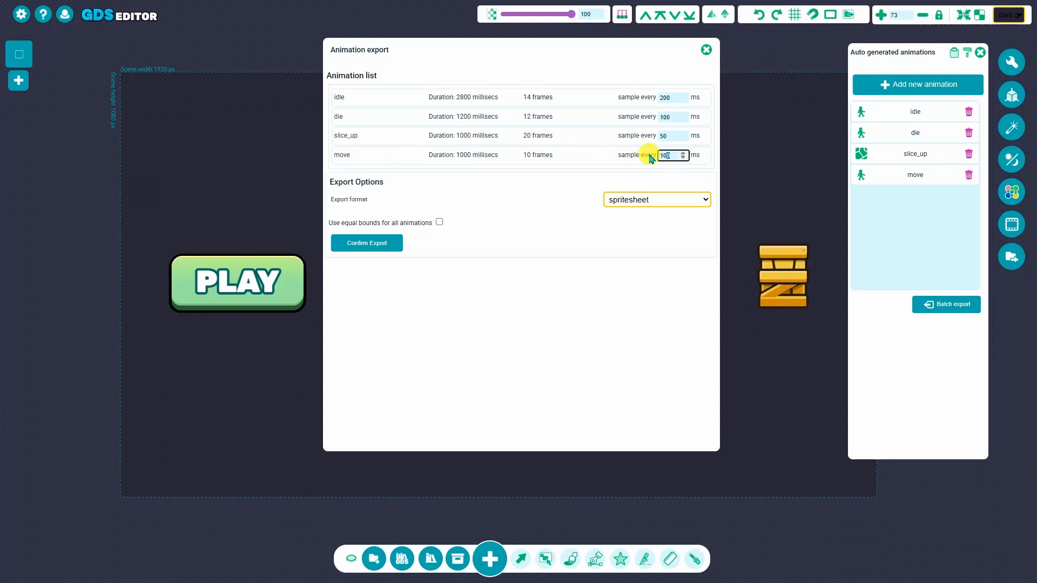
{"action": "type", "text": "70"}
{"action": "key", "text": "Return"}
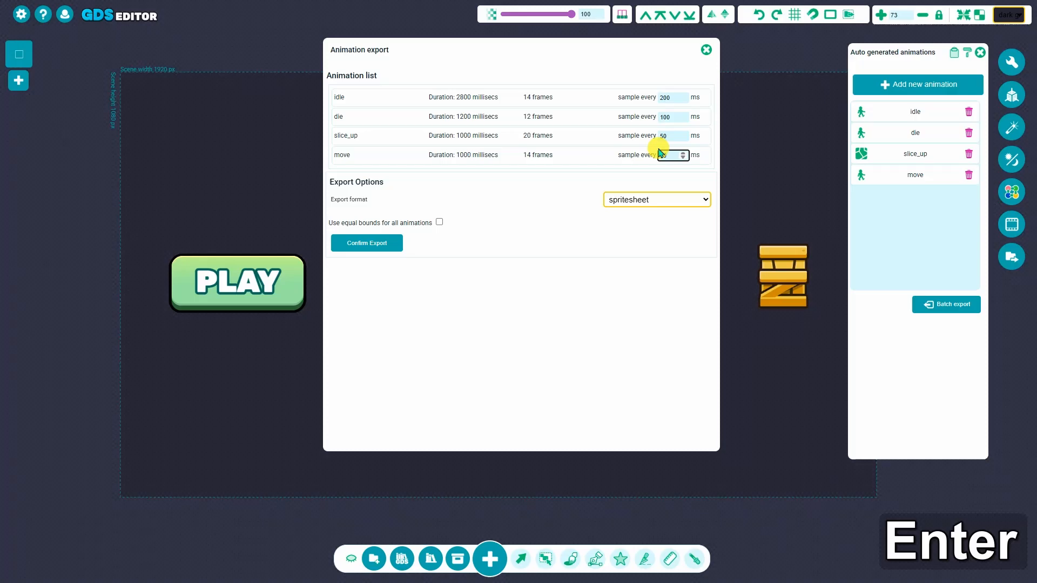
Step: Set the move animation's sampling interval to 60 ms and enable equal bounds for all animations
{"action": "left_click_drag", "start_coordinate": [668, 155], "coordinate": [639, 153]}
{"action": "type", "text": "60"}
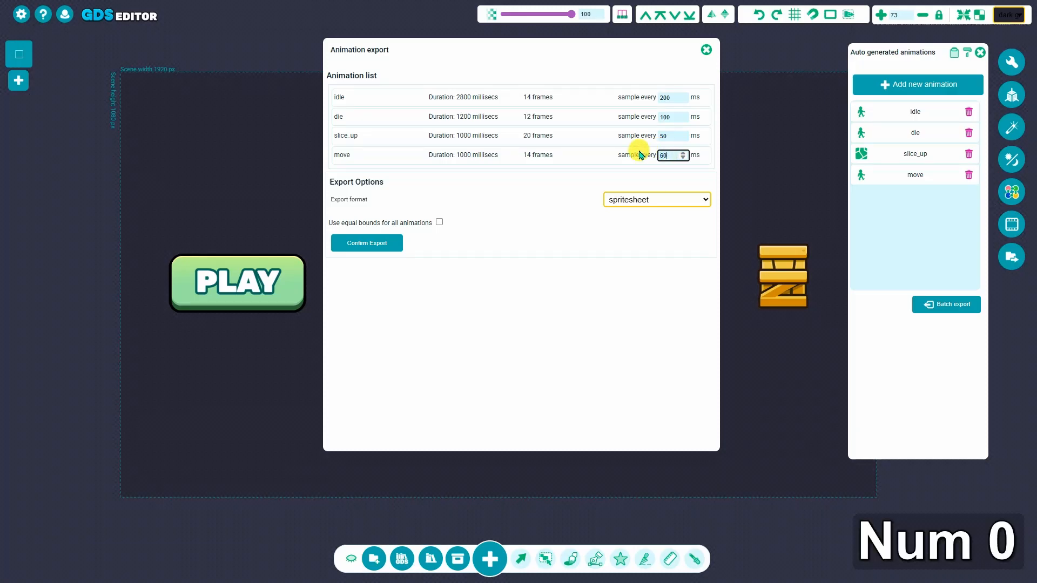
{"action": "key", "text": "Return"}
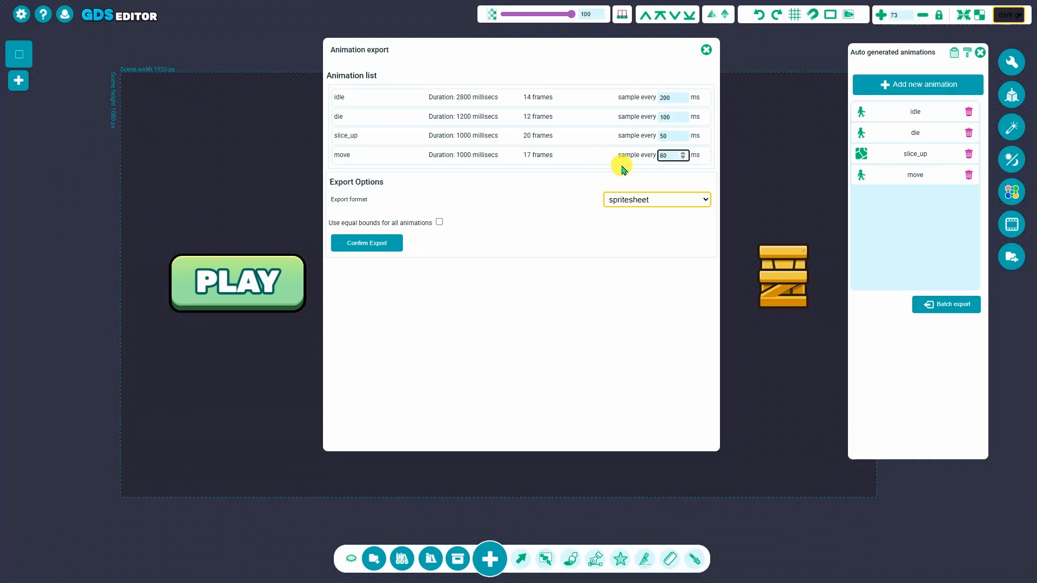
{"action": "left_click", "coordinate": [439, 222]}
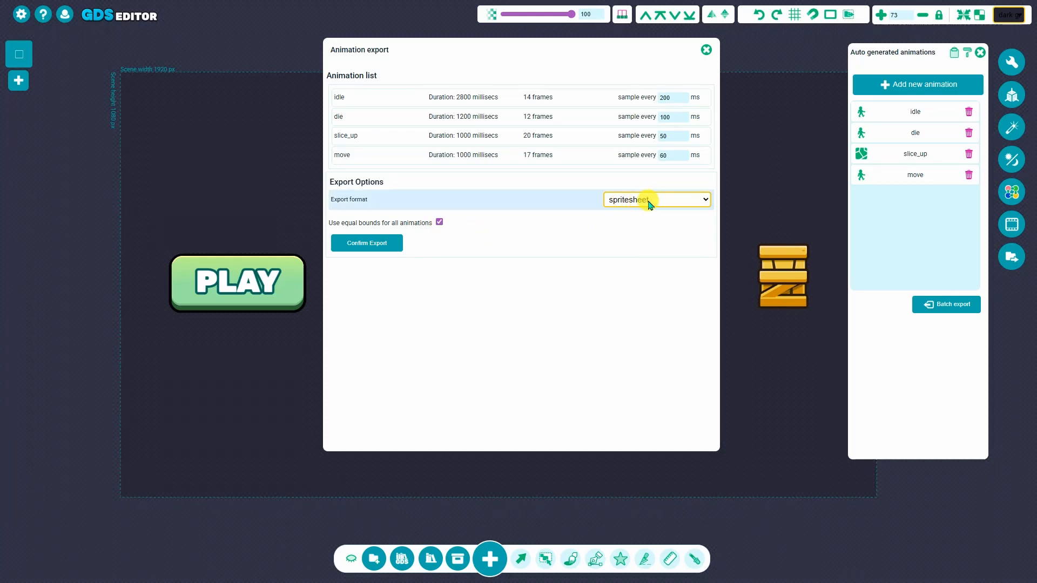
Step: Export the animations as taco in the EXPORTS folder, replacing the existing zip file
{"action": "left_click", "coordinate": [373, 246]}
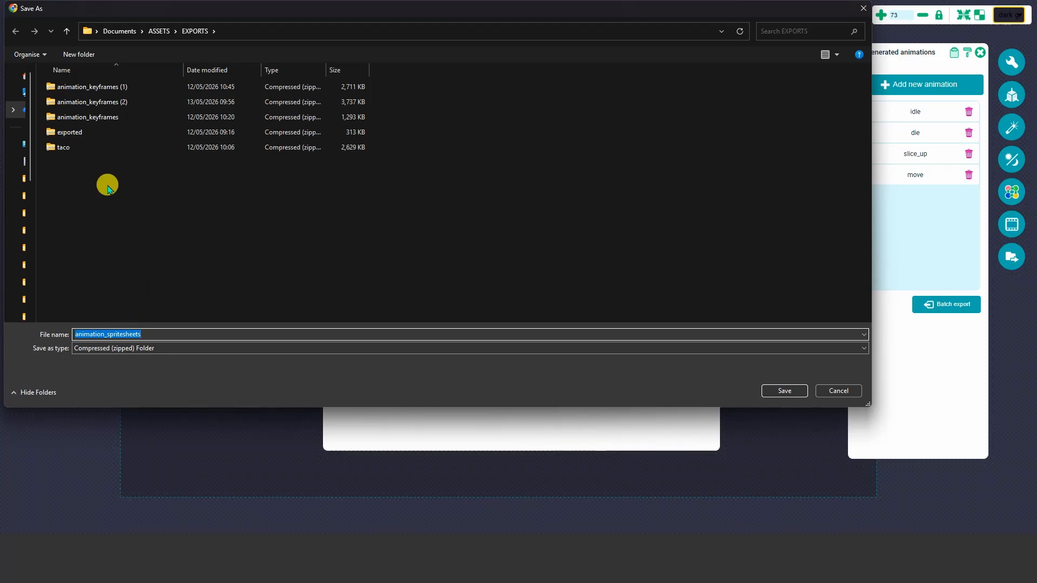
{"action": "left_click", "coordinate": [106, 149]}
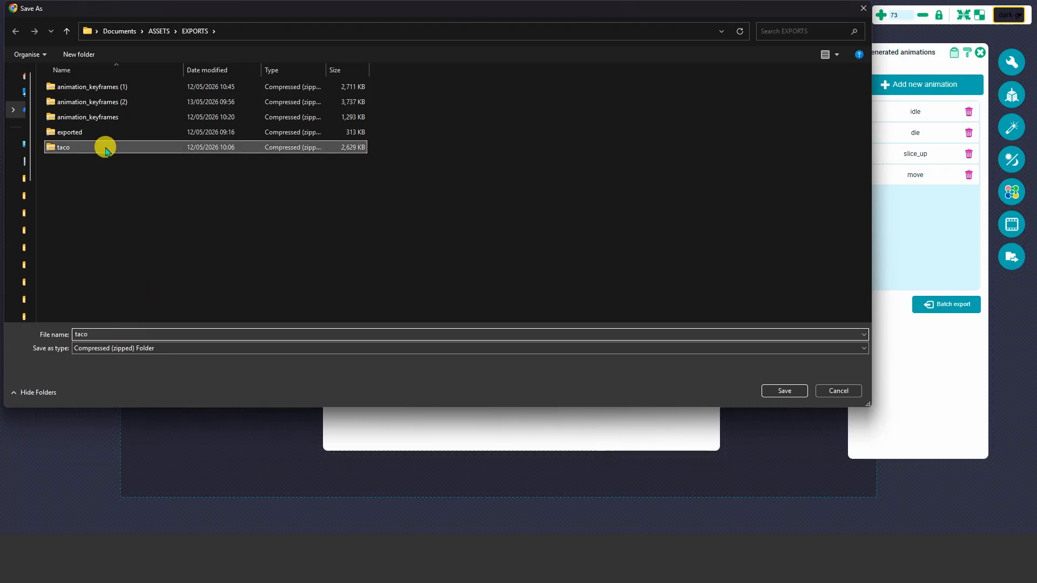
{"action": "left_click", "coordinate": [785, 390]}
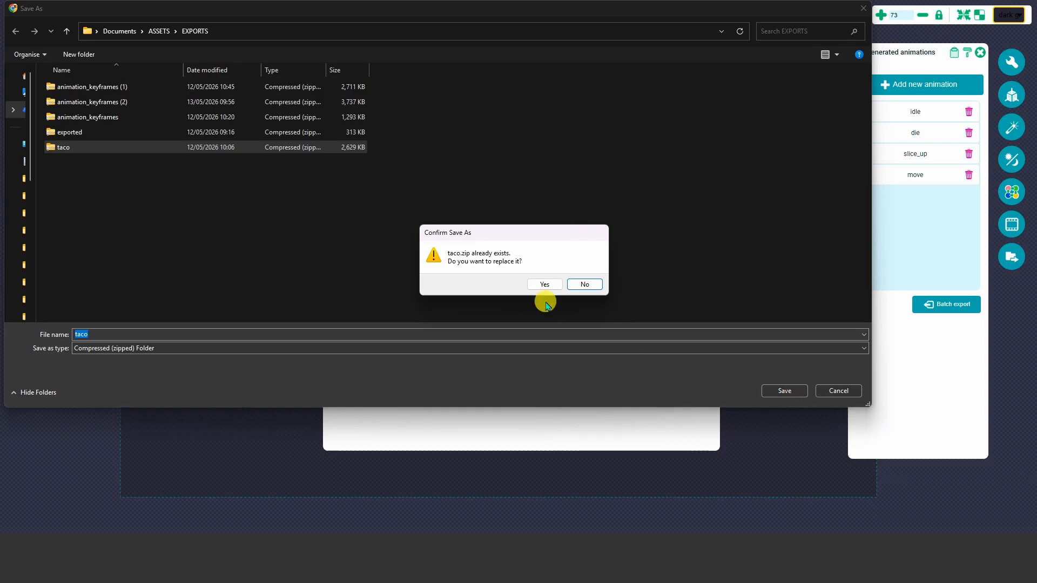
{"action": "left_click", "coordinate": [544, 284]}
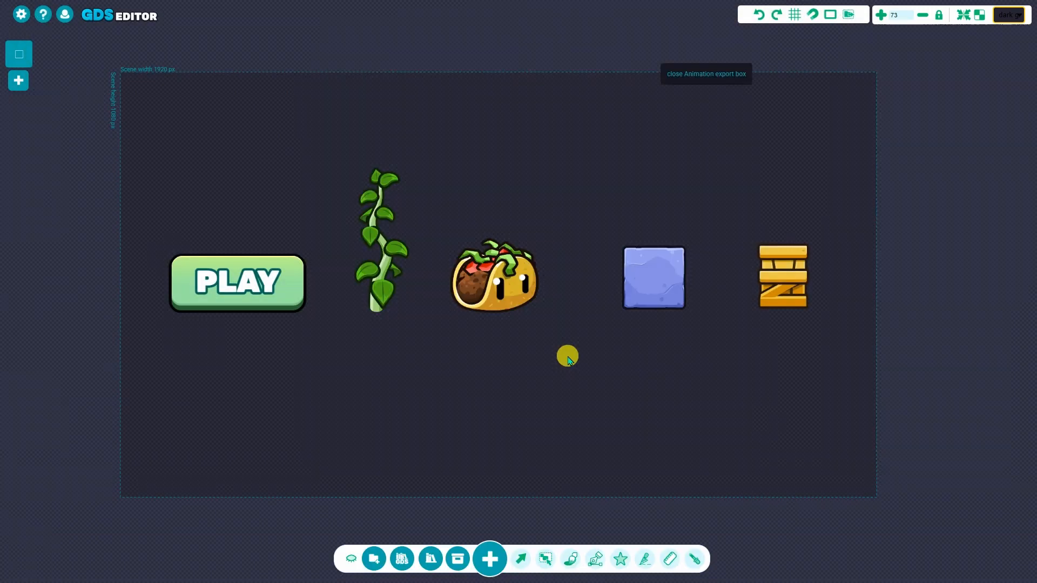
Step: Add a new empty scene to the project
{"action": "left_click", "coordinate": [18, 80]}
{"action": "left_click", "coordinate": [493, 250]}
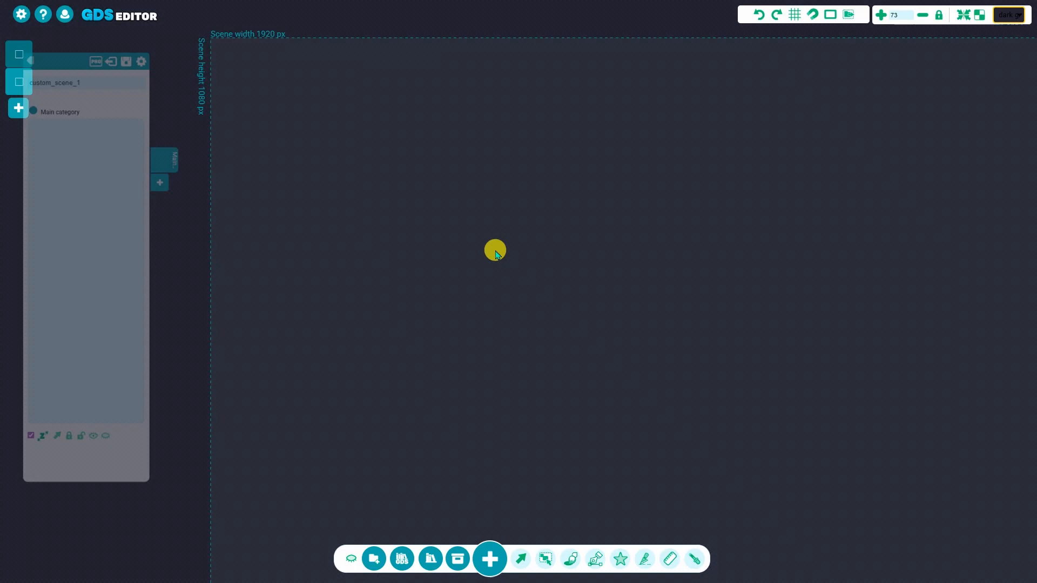
{"action": "scroll", "coordinate": [450, 192], "scroll_direction": "down", "scroll_amount": 4}
{"action": "middle_click_drag", "start_coordinate": [665, 237], "coordinate": [625, 220]}
{"action": "scroll", "coordinate": [573, 229], "scroll_direction": "up", "scroll_amount": 1}
{"action": "scroll", "coordinate": [618, 219], "scroll_direction": "down", "scroll_amount": 1}
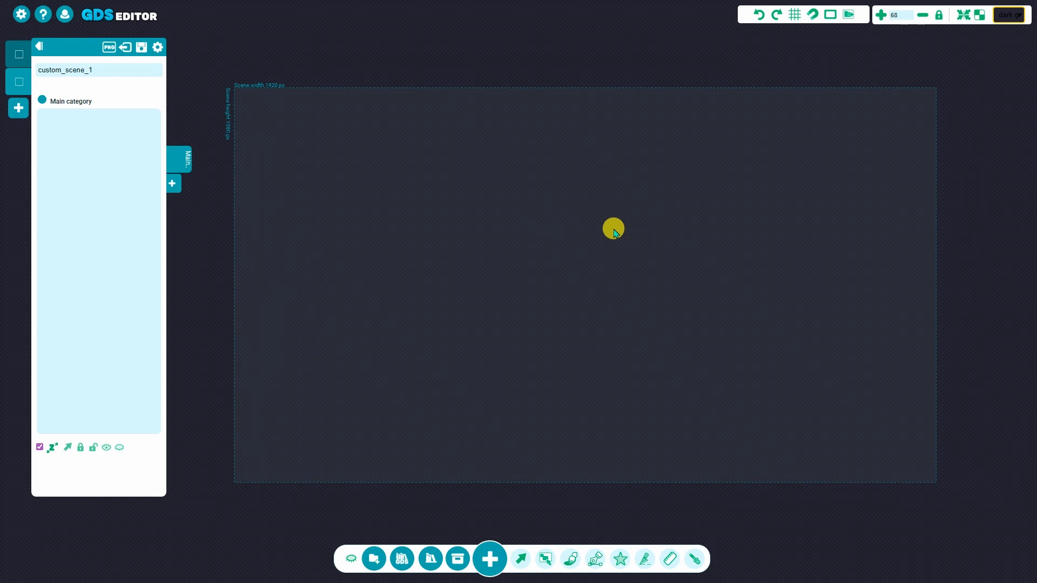
{"action": "middle_click_drag", "start_coordinate": [614, 230], "coordinate": [585, 206]}
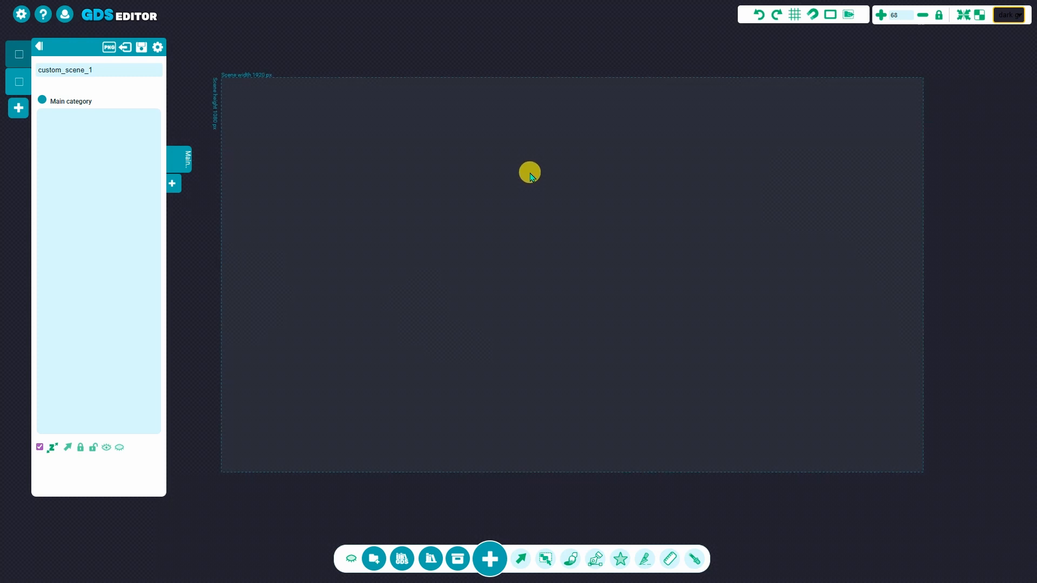
Step: Open the downloaded taco.zip and bring its die, idle, move and slice_up spritesheets into the new scene
{"action": "left_click", "coordinate": [374, 558]}
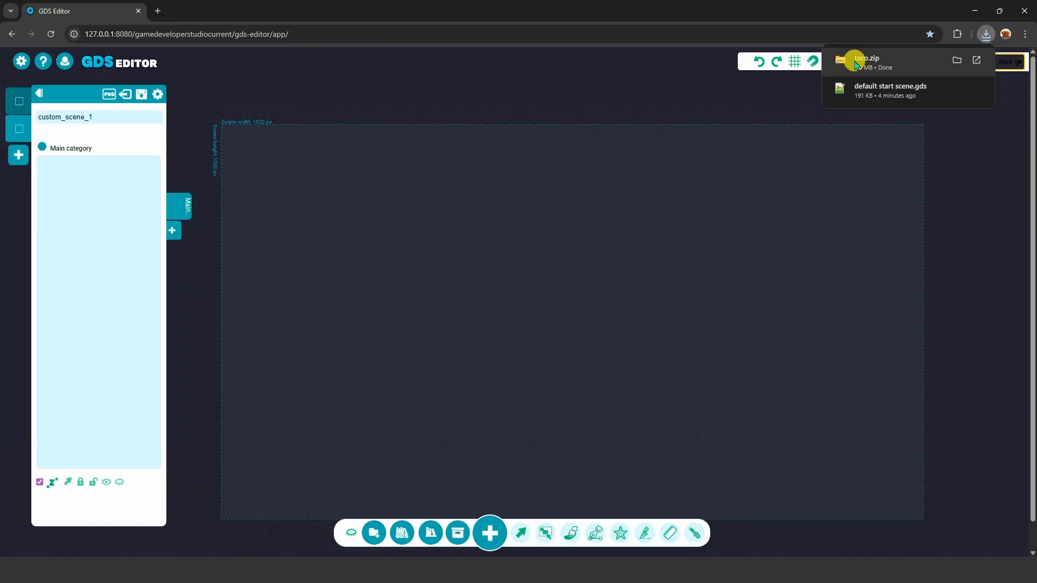
{"action": "left_click", "coordinate": [852, 63]}
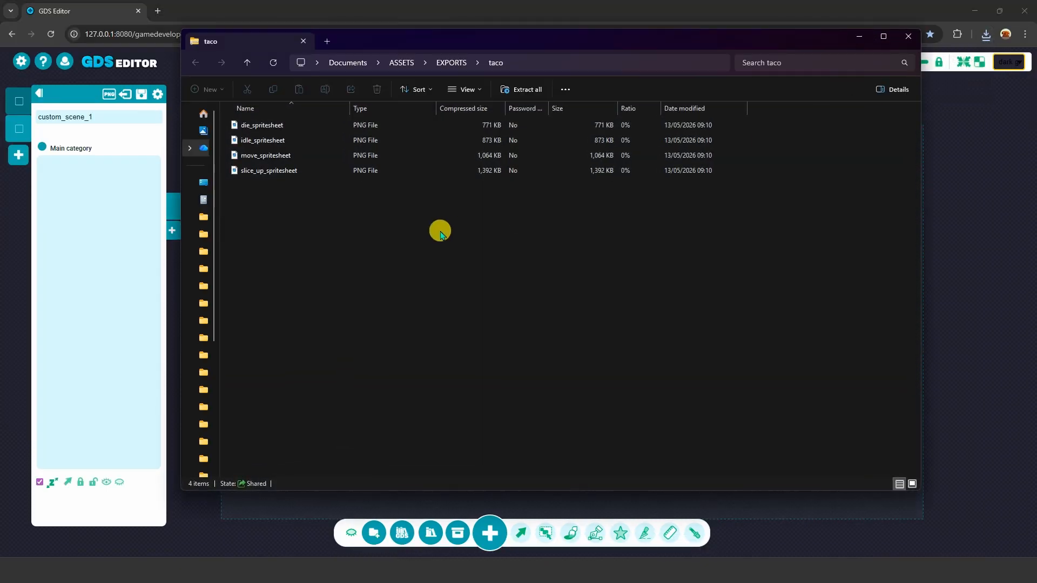
{"action": "left_click", "coordinate": [263, 128]}
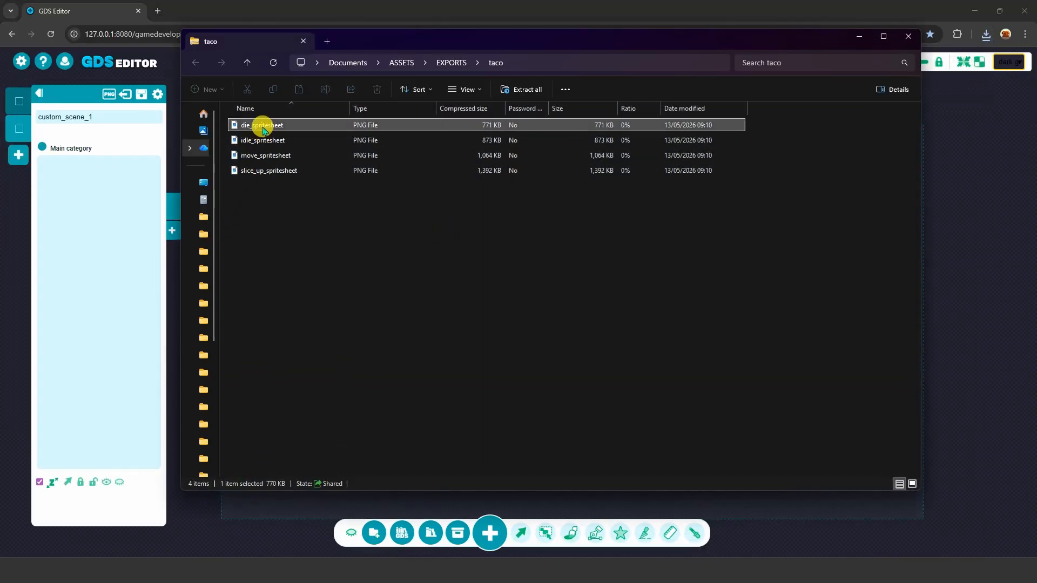
{"action": "left_click", "coordinate": [270, 170], "text": "shift"}
{"action": "mouse_move", "coordinate": [265, 169]}
{"action": "left_mouse_down"}
{"action": "mouse_move", "coordinate": [833, 204]}
{"action": "mouse_move", "coordinate": [957, 236]}
{"action": "left_mouse_up"}
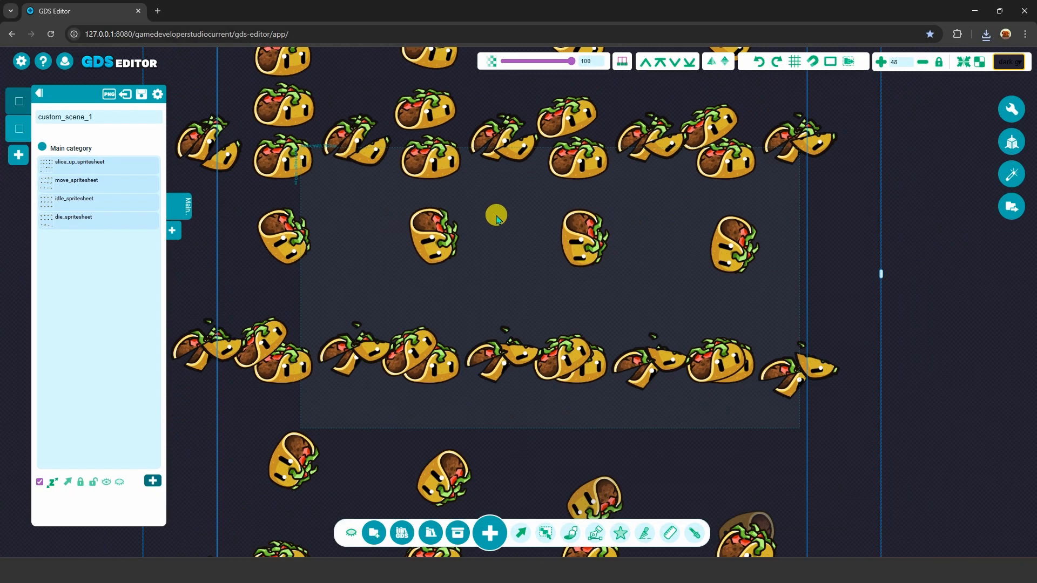
Step: Spread the four overlapping spritesheets side by side in the order move, idle, slice_up and die
{"action": "scroll", "coordinate": [494, 215], "scroll_direction": "down", "scroll_amount": 8}
{"action": "middle_click", "coordinate": [688, 245]}
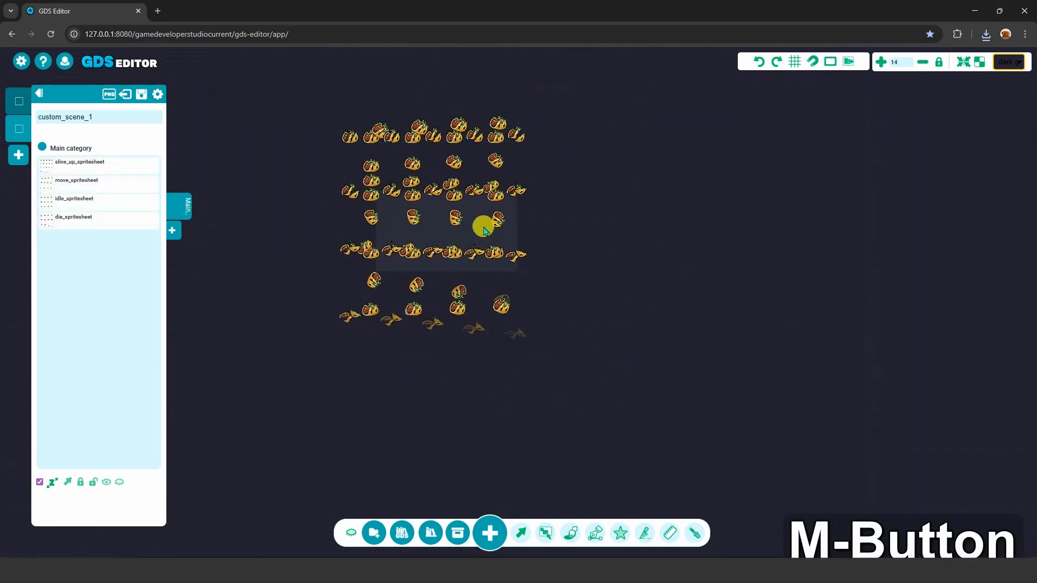
{"action": "left_click_drag", "start_coordinate": [494, 218], "coordinate": [796, 232]}
{"action": "left_click_drag", "start_coordinate": [517, 193], "coordinate": [623, 250]}
{"action": "left_click_drag", "start_coordinate": [481, 176], "coordinate": [294, 205]}
{"action": "left_click_drag", "start_coordinate": [374, 250], "coordinate": [353, 273]}
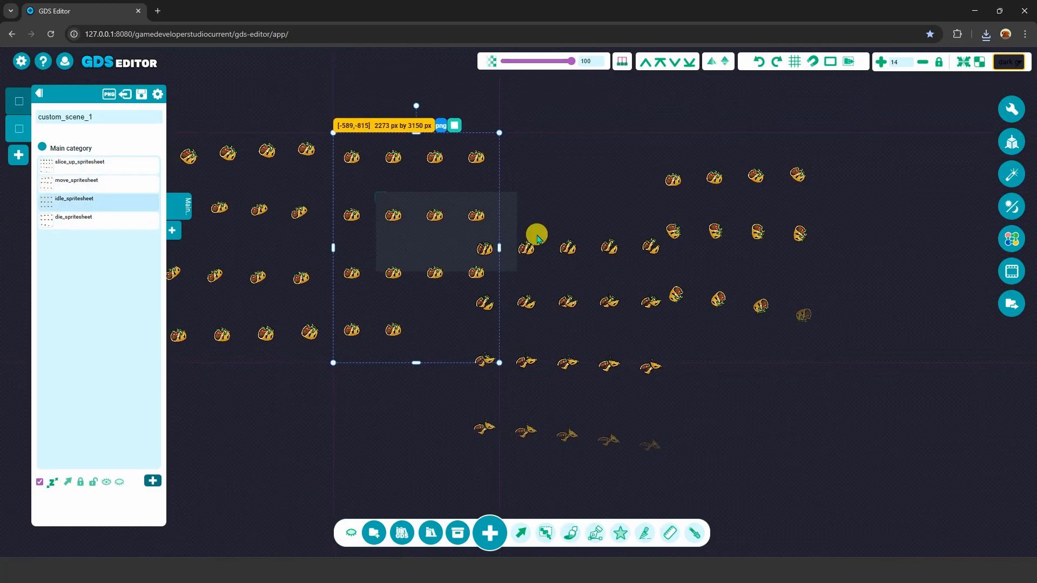
{"action": "left_click_drag", "start_coordinate": [537, 238], "coordinate": [562, 143]}
{"action": "left_click_drag", "start_coordinate": [724, 178], "coordinate": [770, 163]}
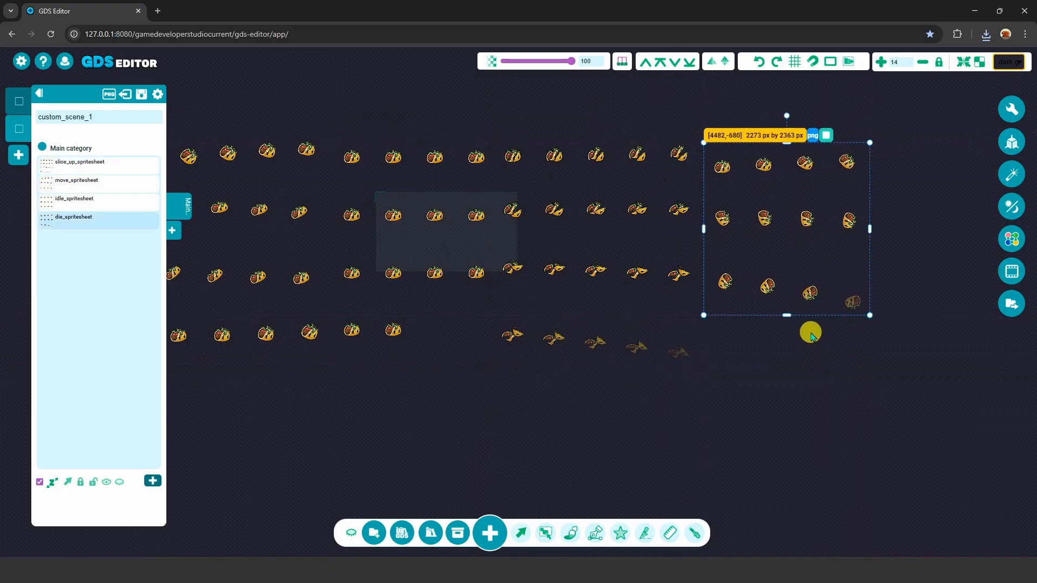
{"action": "left_click", "coordinate": [865, 271]}
Step: Slice the move spritesheet with a grid of 4 columns and 4 rows
{"action": "middle_click_drag", "start_coordinate": [300, 173], "coordinate": [377, 169]}
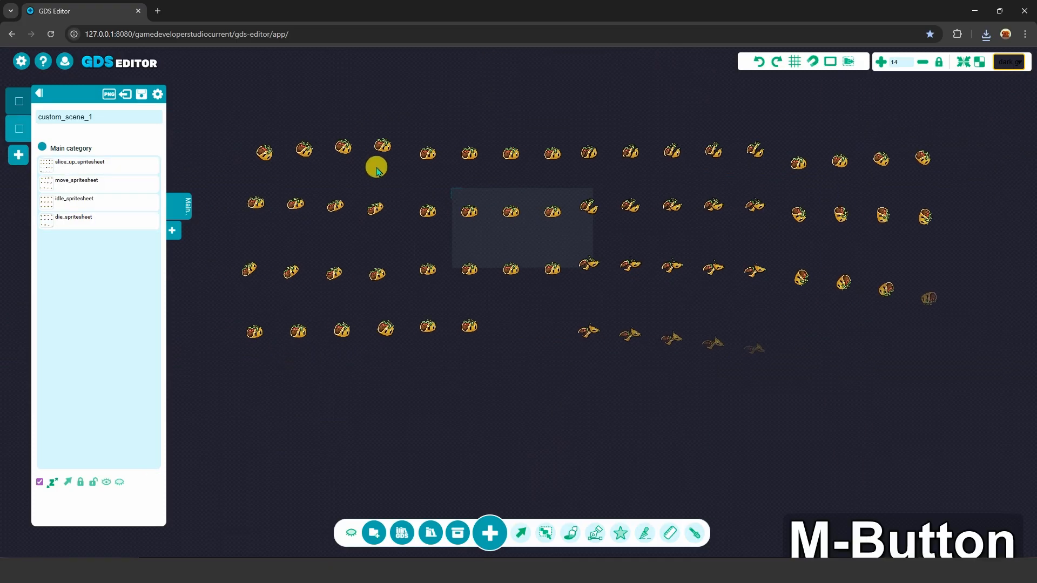
{"action": "left_click", "coordinate": [376, 170]}
{"action": "left_click", "coordinate": [1017, 110]}
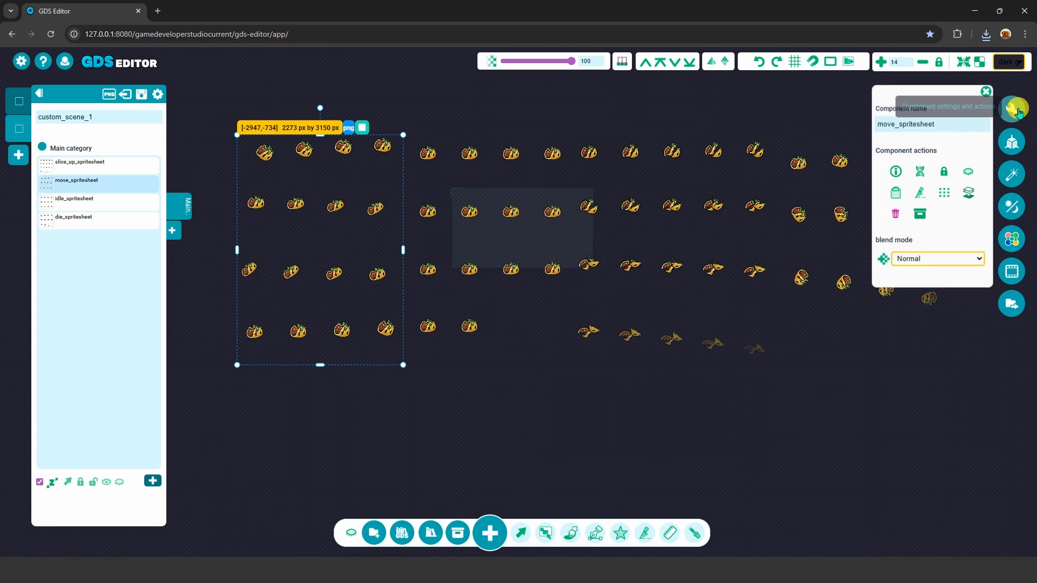
{"action": "left_click", "coordinate": [919, 193]}
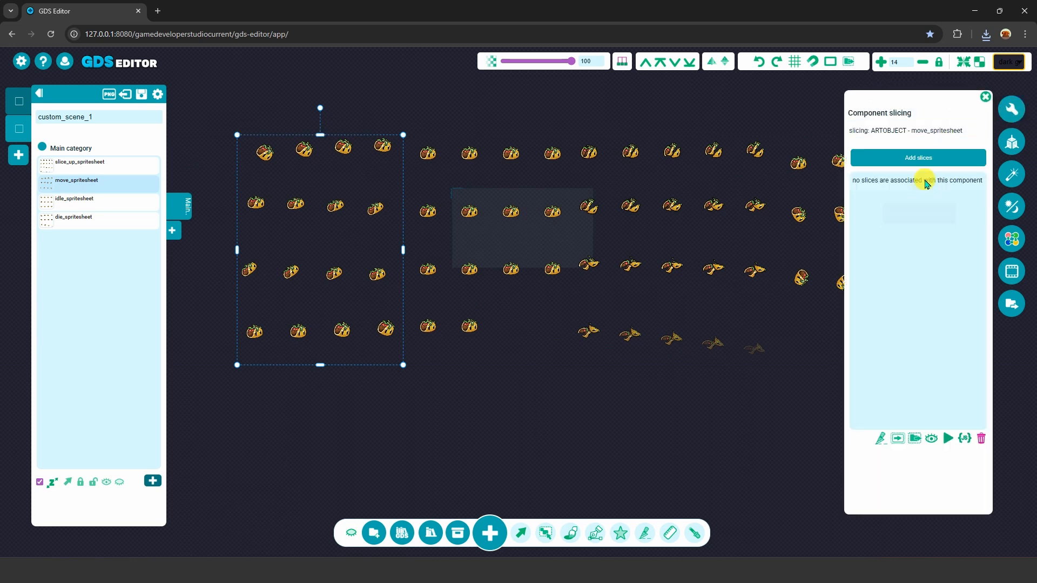
{"action": "left_click", "coordinate": [911, 157]}
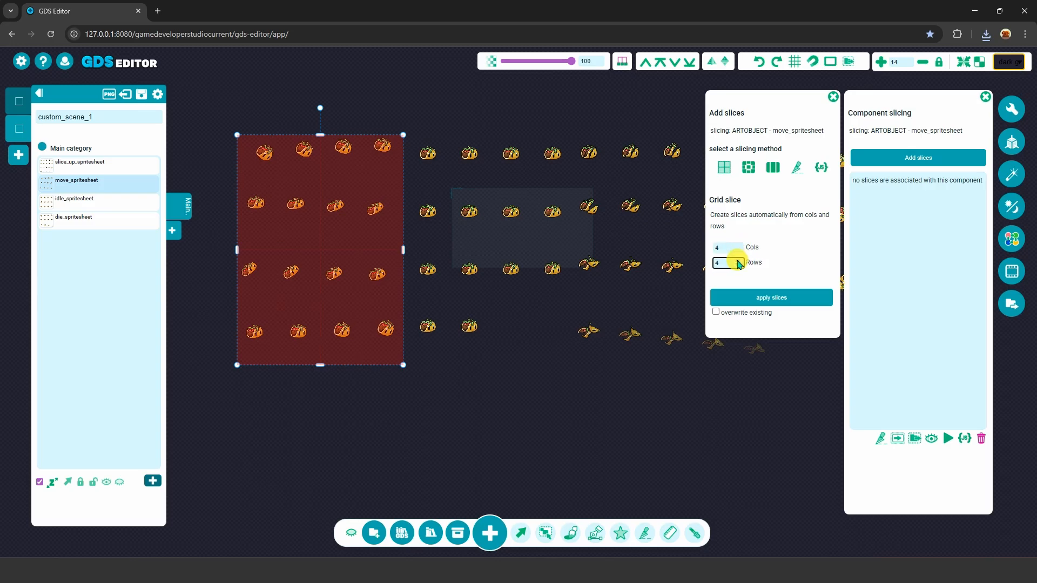
{"action": "scroll", "coordinate": [319, 275], "scroll_direction": "up", "scroll_amount": 2}
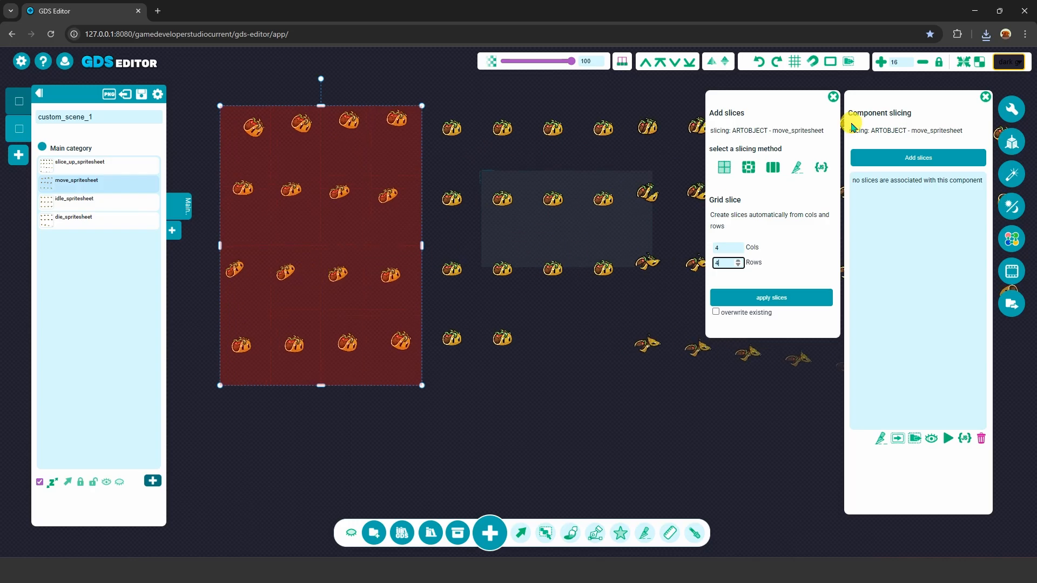
{"action": "left_click", "coordinate": [771, 298]}
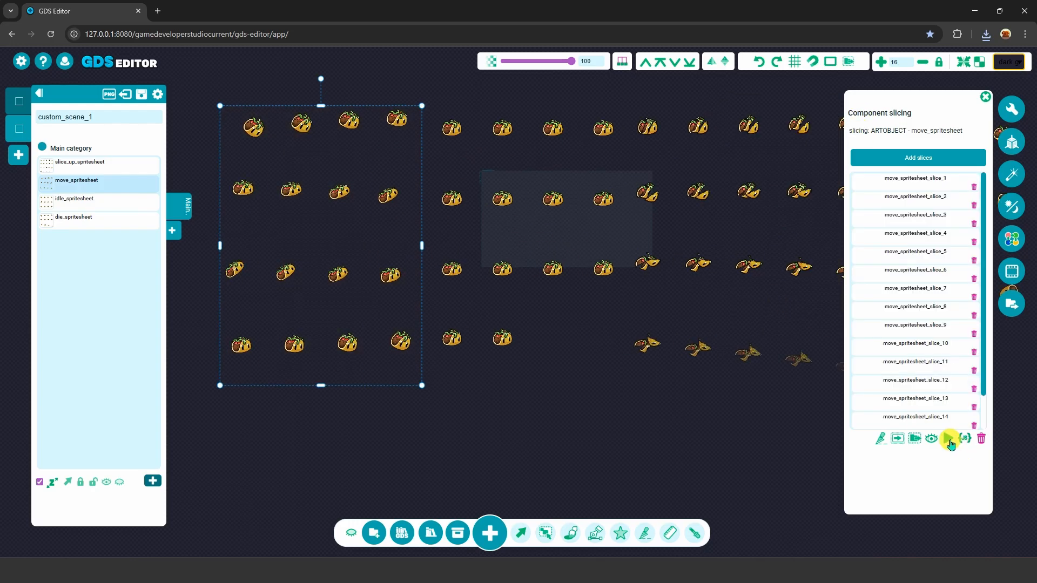
Step: Play the move spritesheet's slices as an animation, then close the preview and the slicing settings
{"action": "left_click", "coordinate": [947, 437]}
{"action": "left_click", "coordinate": [420, 459]}
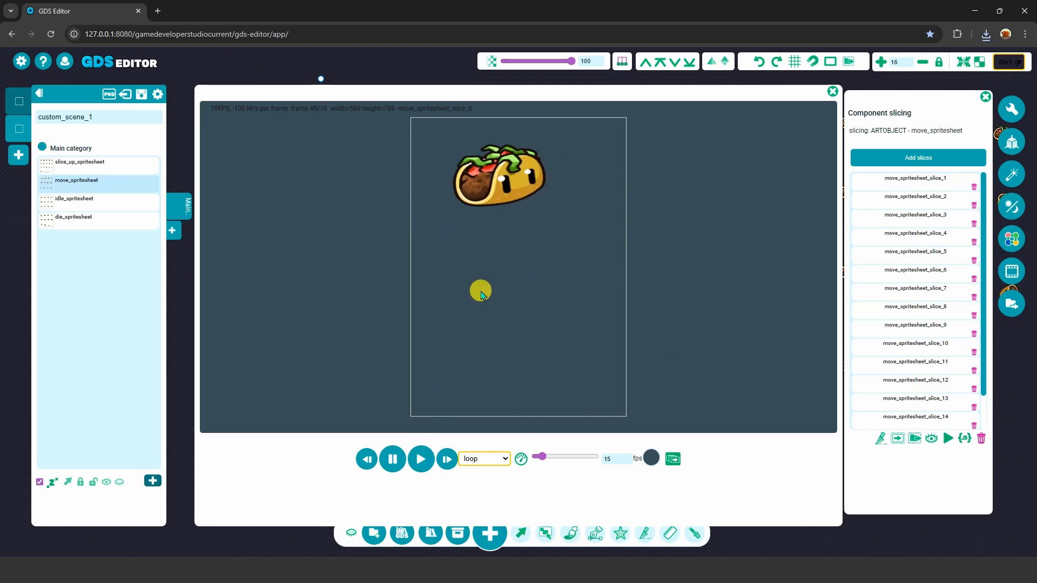
{"action": "left_click", "coordinate": [832, 92]}
{"action": "left_click", "coordinate": [567, 415]}
Step: Slice the slice_up spritesheet with a grid of 5 columns and 4 rows
{"action": "middle_click_drag", "start_coordinate": [599, 418], "coordinate": [546, 415]}
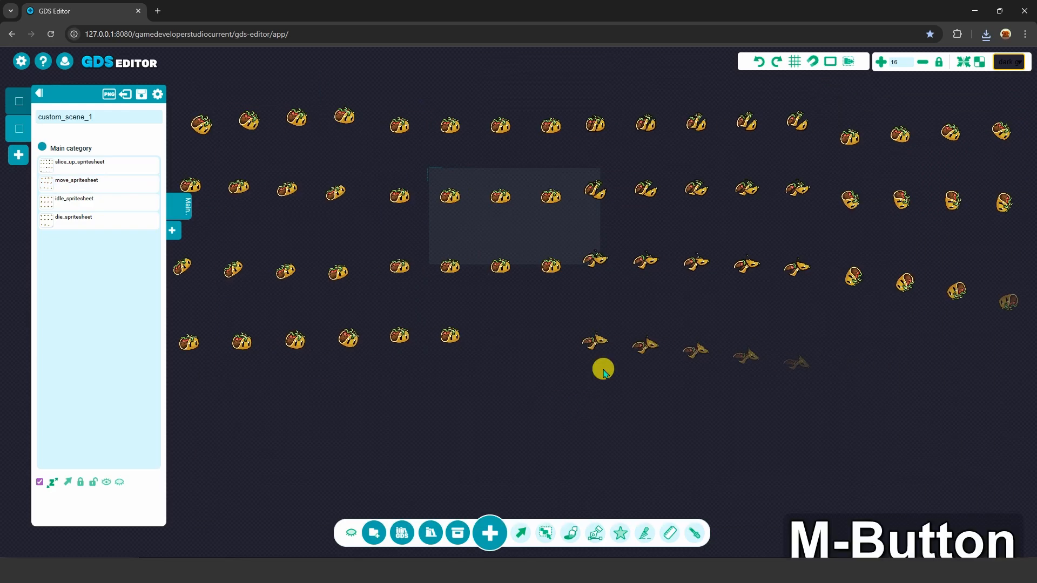
{"action": "left_click", "coordinate": [639, 343]}
{"action": "scroll", "coordinate": [532, 339], "scroll_direction": "down", "scroll_amount": 3}
{"action": "middle_click_drag", "start_coordinate": [749, 329], "coordinate": [708, 344]}
{"action": "scroll", "coordinate": [655, 320], "scroll_direction": "up", "scroll_amount": 1}
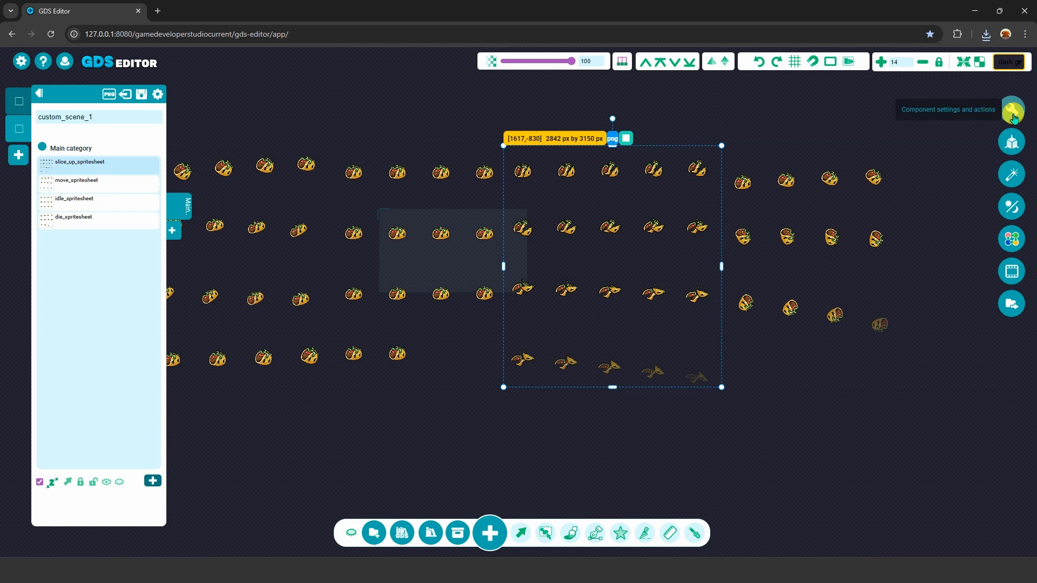
{"action": "left_click", "coordinate": [1013, 113]}
{"action": "left_click", "coordinate": [922, 192]}
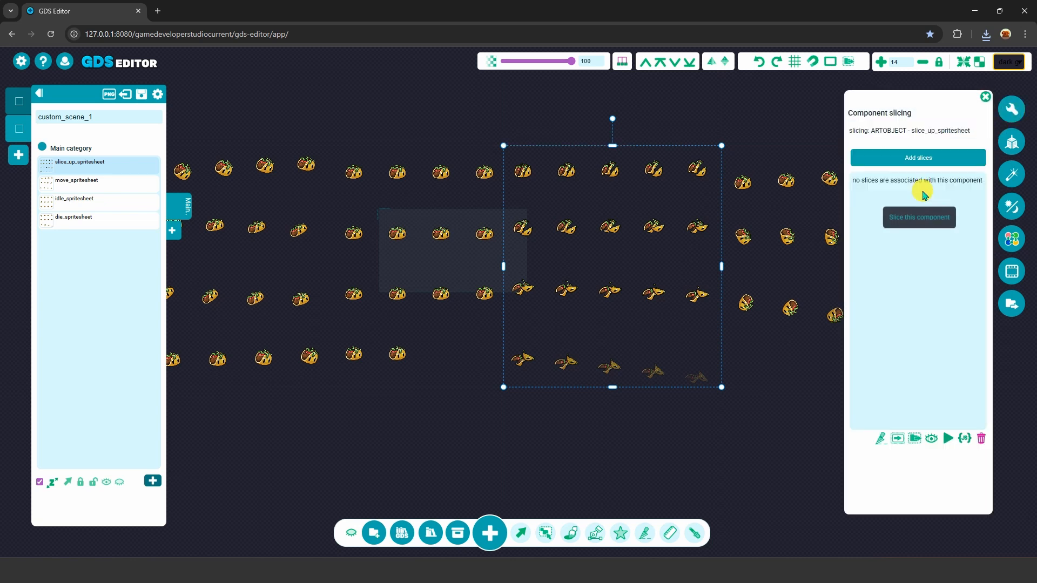
{"action": "left_click", "coordinate": [910, 158]}
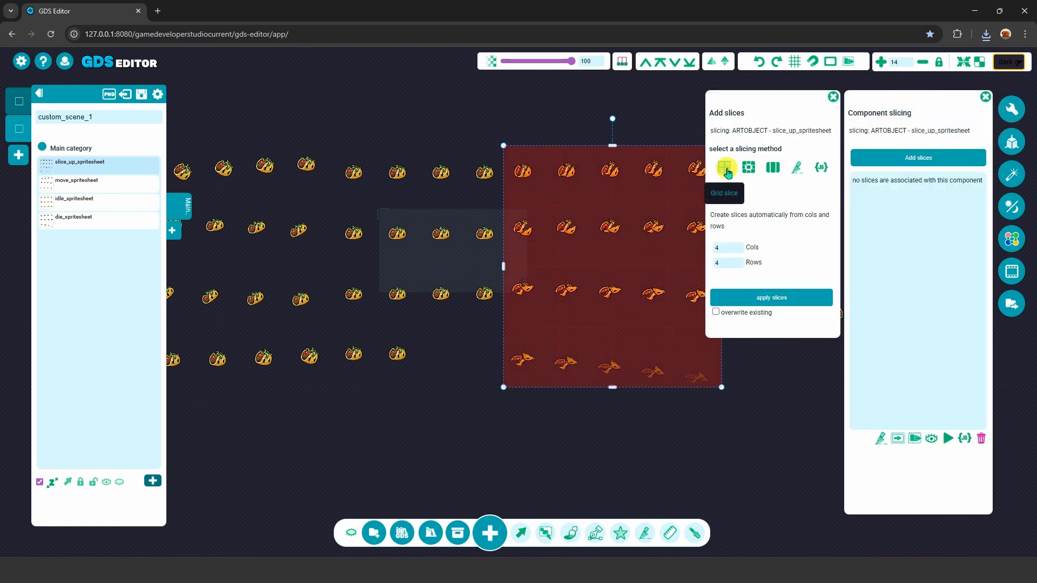
{"action": "left_click", "coordinate": [726, 297]}
Step: Play the slice_up spritesheet's slices as an animation, then close the preview and deselect the spritesheet
{"action": "left_click", "coordinate": [946, 439]}
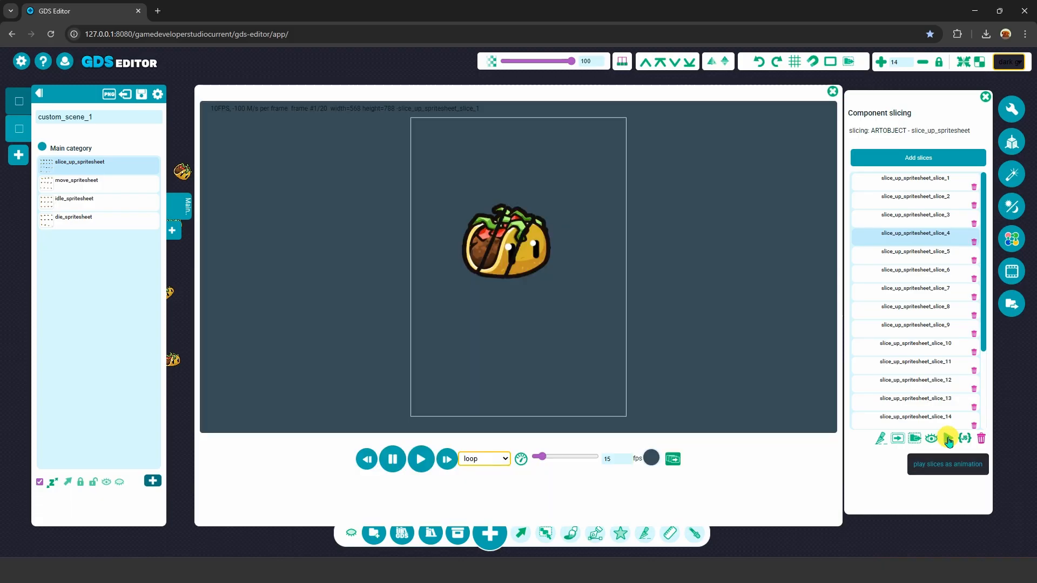
{"action": "left_click", "coordinate": [420, 460]}
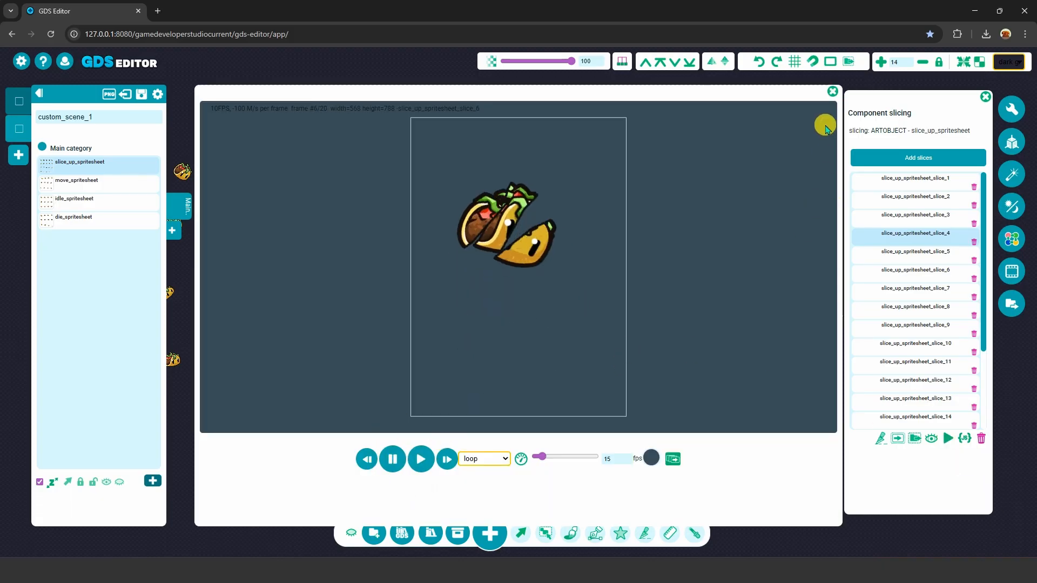
{"action": "left_click", "coordinate": [832, 91]}
{"action": "left_click", "coordinate": [784, 287]}
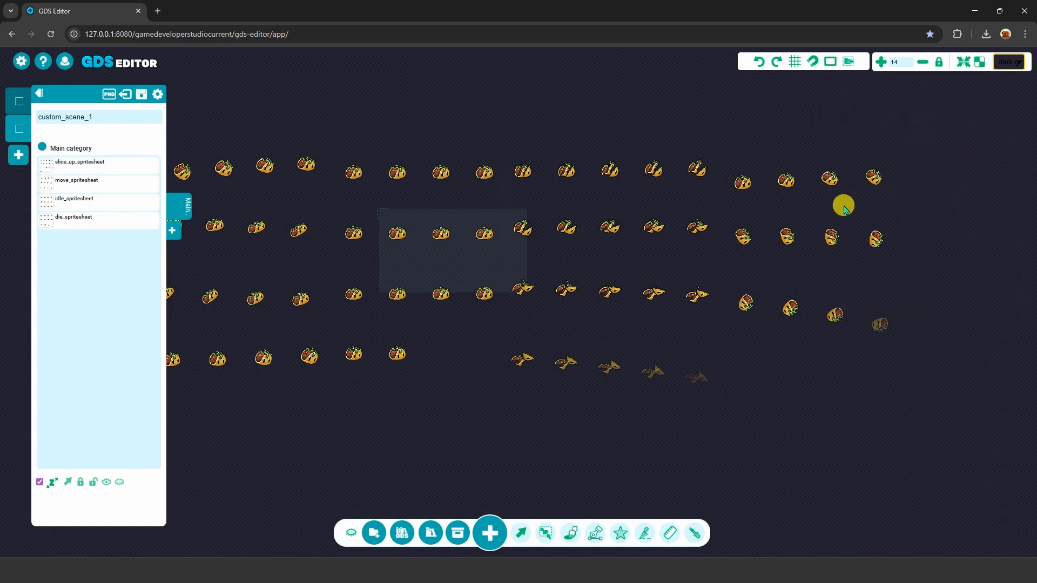
Step: Start a batch export of the taco's animations in the first scene and set the format to godot animation
{"action": "scroll", "coordinate": [756, 221], "scroll_direction": "down", "scroll_amount": 2}
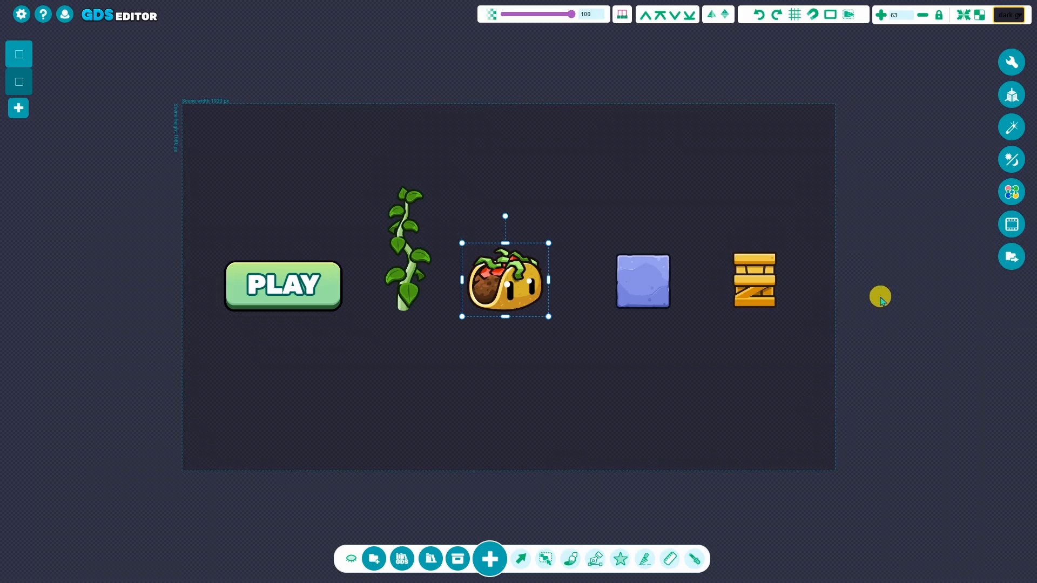
{"action": "left_click", "coordinate": [1012, 224]}
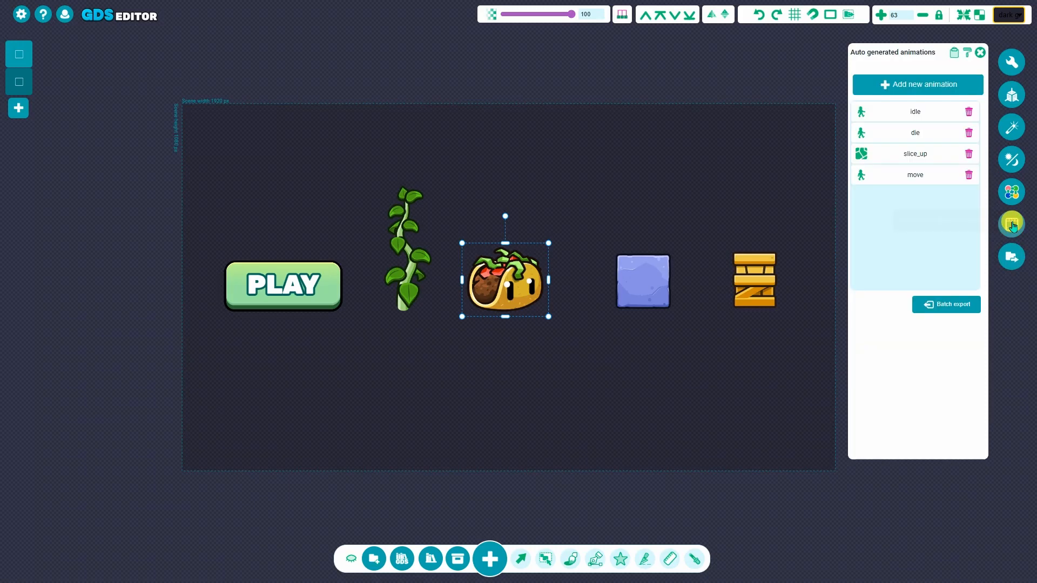
{"action": "left_click", "coordinate": [949, 302]}
{"action": "left_click", "coordinate": [678, 201]}
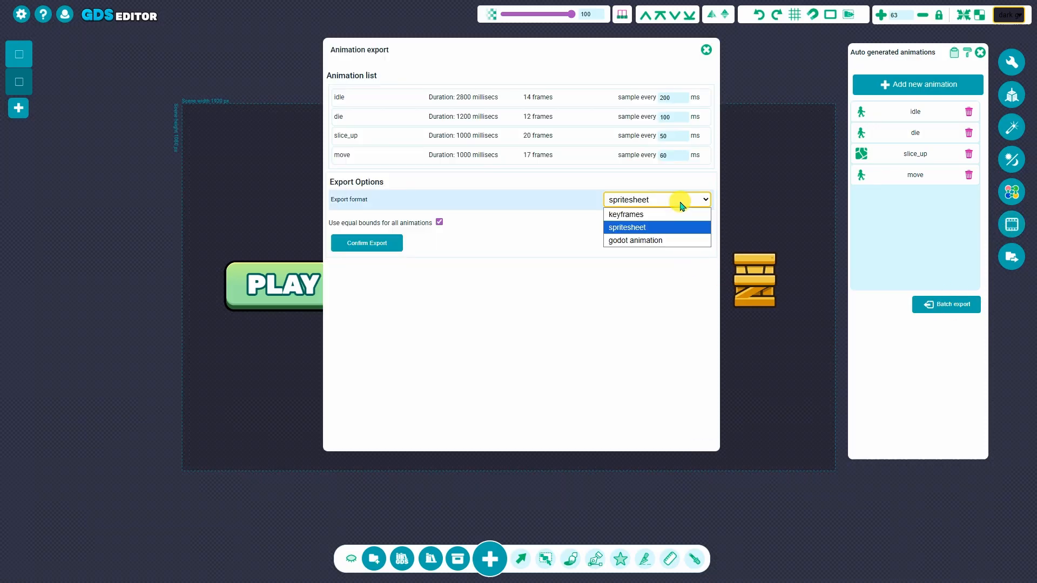
{"action": "left_click", "coordinate": [672, 239]}
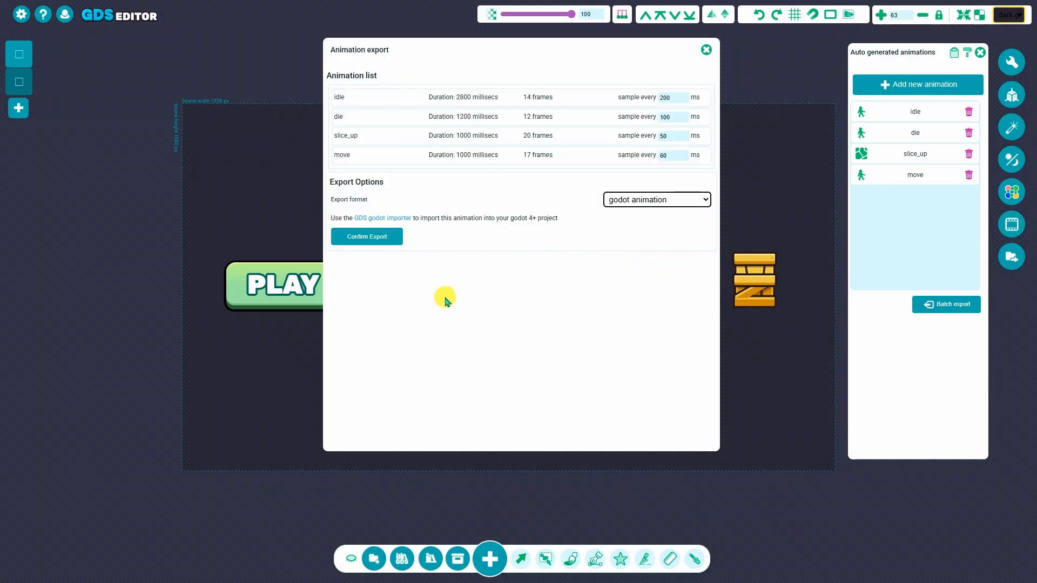
Step: Confirm the Godot export and save the zipped animations in the EXPORTS folder as godot taco
{"action": "left_click", "coordinate": [380, 239]}
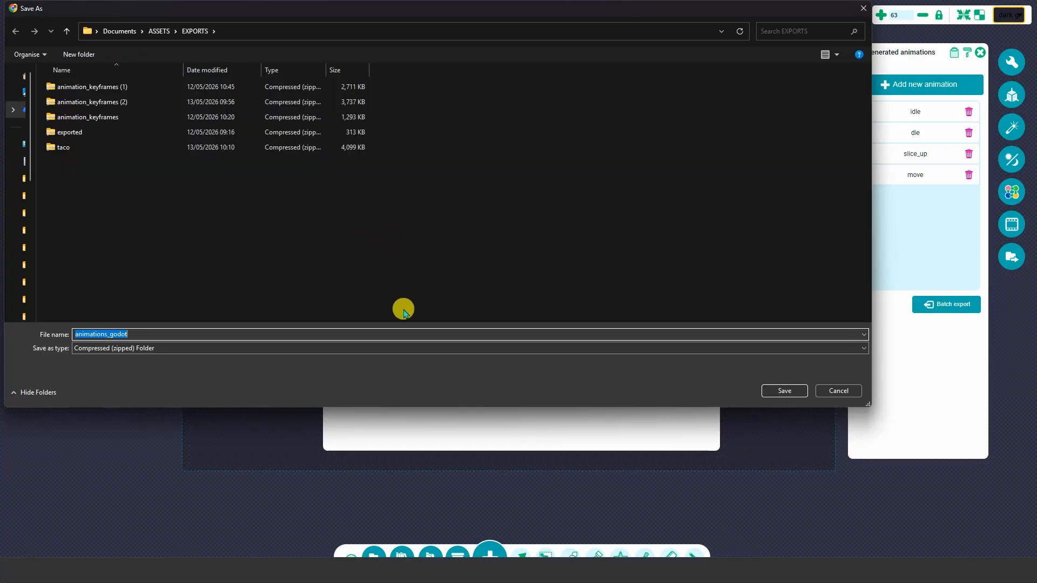
{"action": "type", "text": "godot t"}
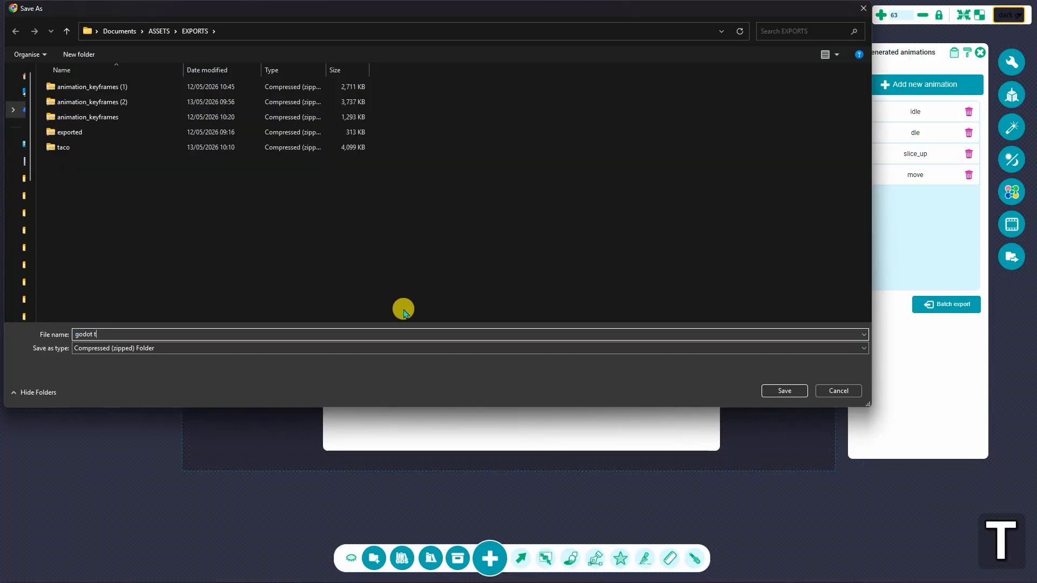
{"action": "type", "text": "ac"}
{"action": "key", "text": "Return"}
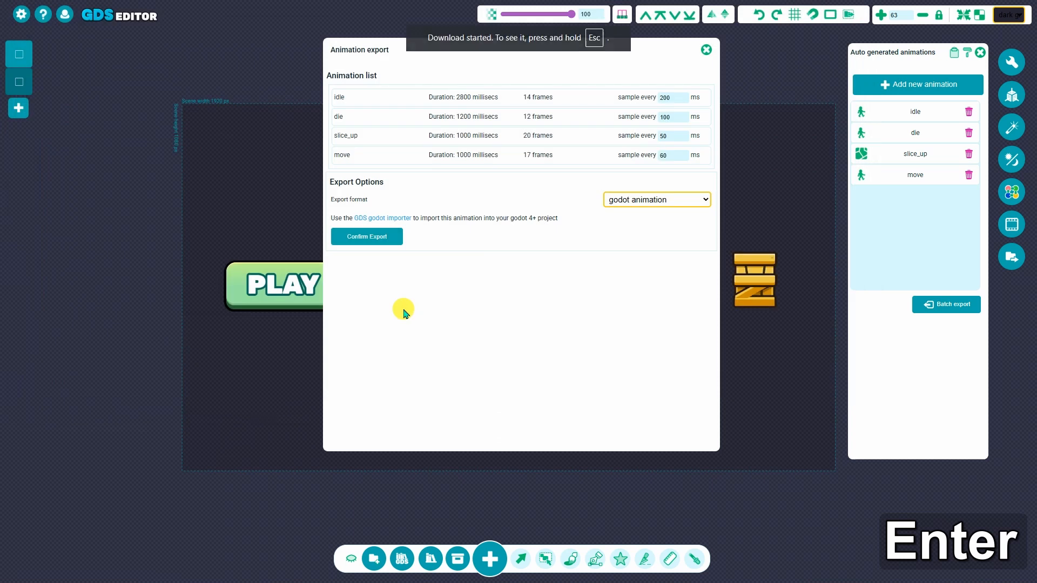
Step: Open the GDS godot importer's GitHub page and read through its installation and plugin instructions
{"action": "left_click", "coordinate": [405, 218]}
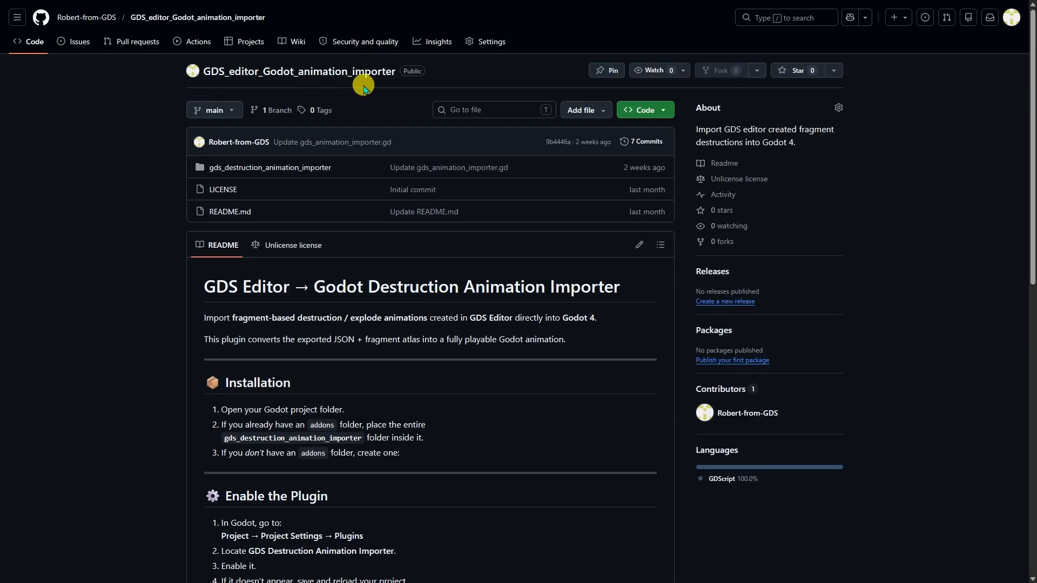
{"action": "scroll", "coordinate": [383, 301], "scroll_direction": "down", "scroll_amount": 3}
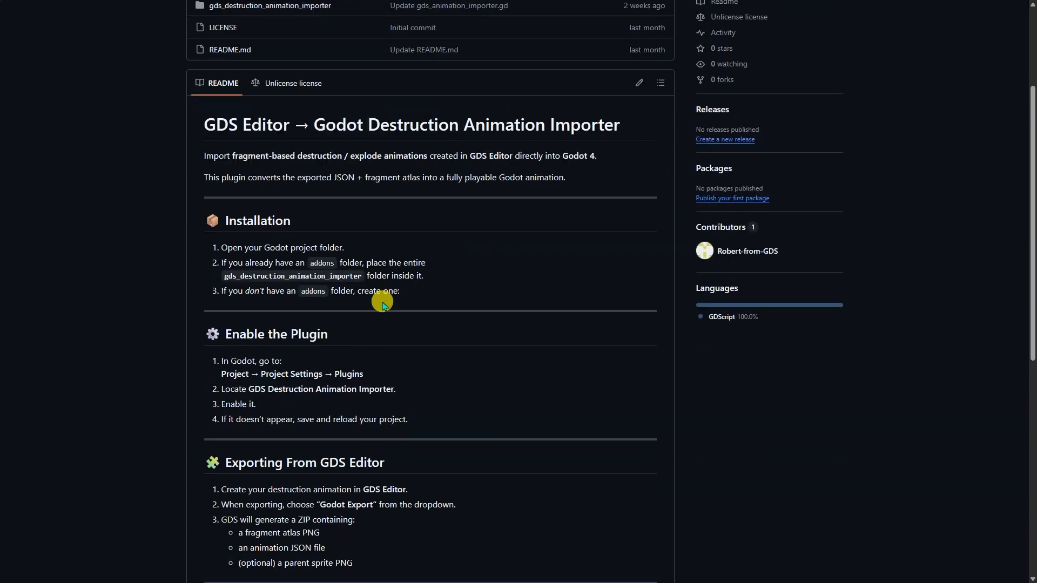
{"action": "scroll", "coordinate": [384, 303], "scroll_direction": "up", "scroll_amount": 3}
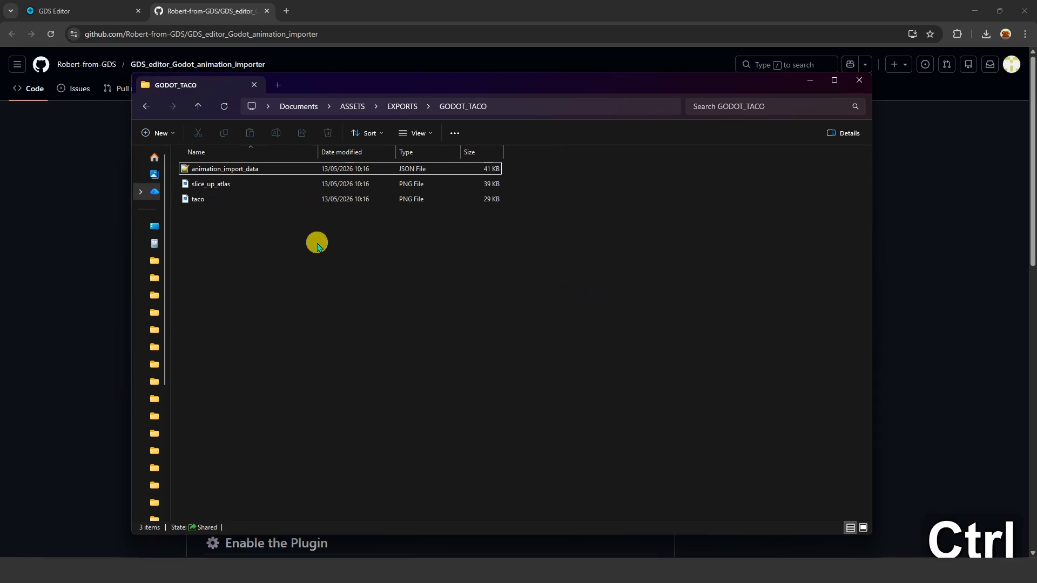
Step: Examine the extracted GODOT_TACO files in File Explorer with large thumbnails, then return to the EXPORTS folder
{"action": "scroll", "coordinate": [315, 239], "scroll_direction": "up", "scroll_amount": 3, "text": "ctrl"}
{"action": "scroll", "coordinate": [332, 242], "scroll_direction": "up", "scroll_amount": 3, "text": "ctrl"}
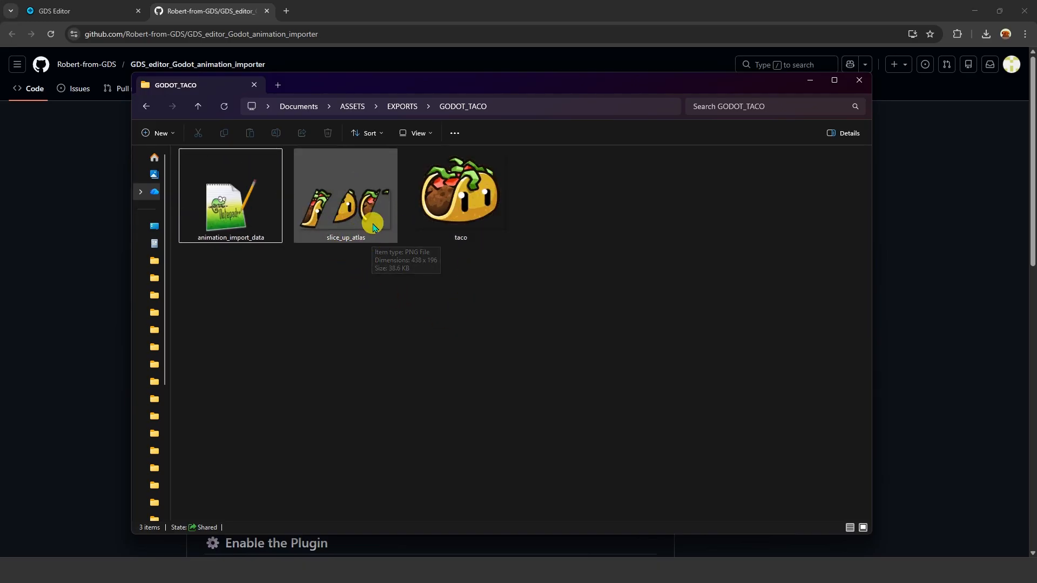
{"action": "mouse_move", "coordinate": [372, 248]}
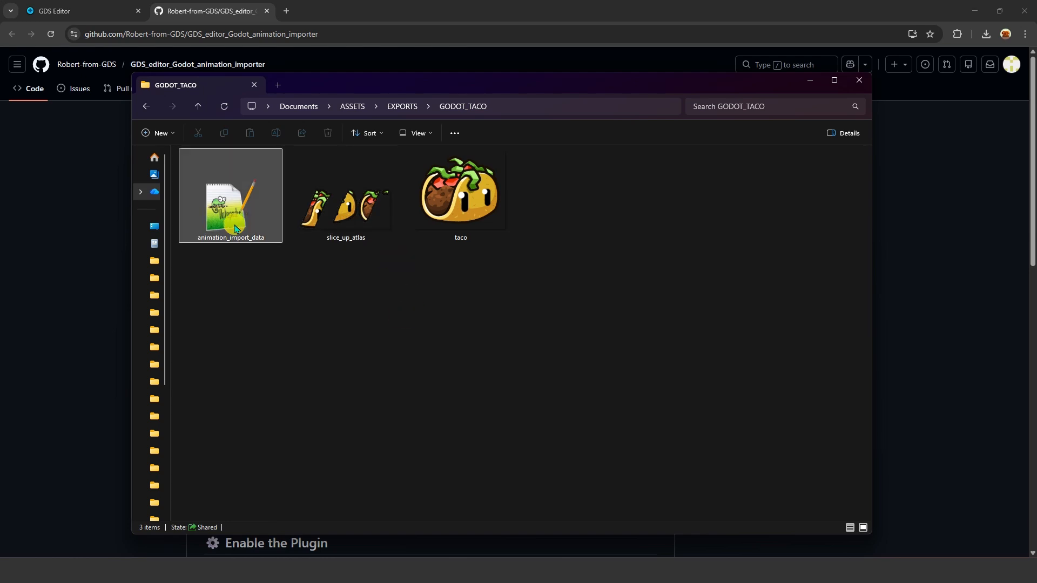
{"action": "mouse_move", "coordinate": [229, 203]}
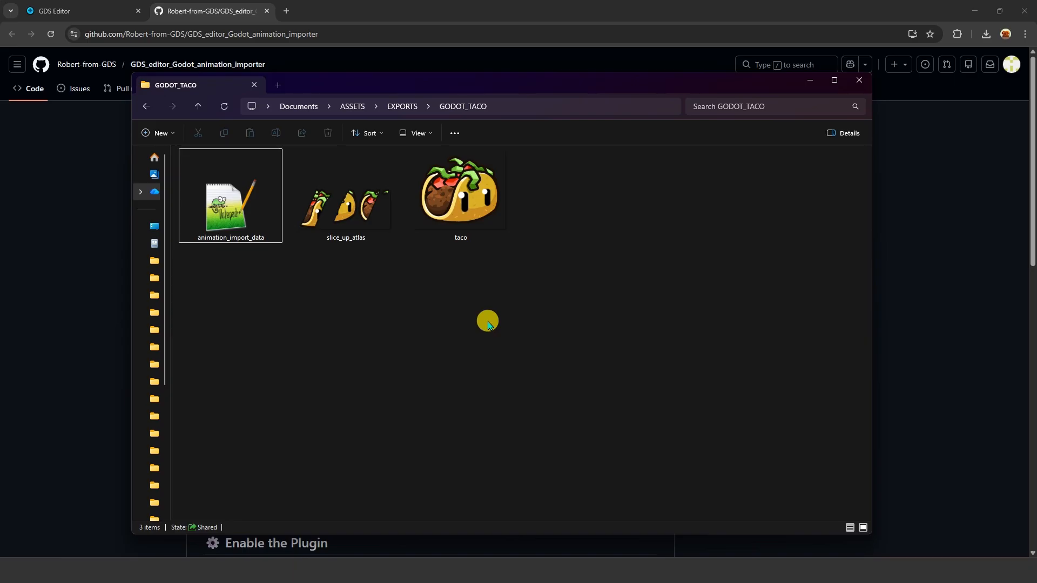
{"action": "left_click", "coordinate": [403, 106]}
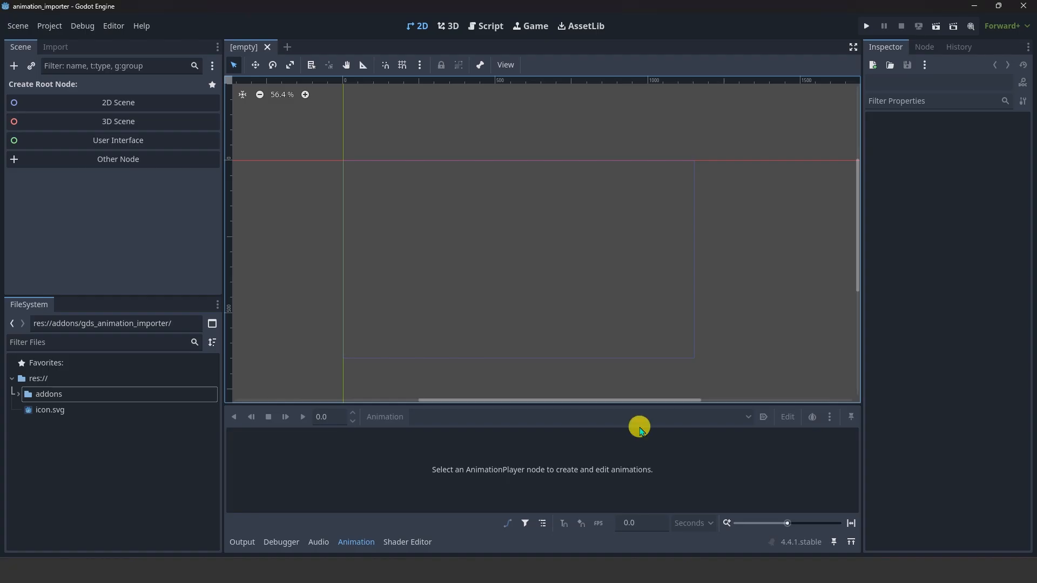
Step: Switch to the animation_importer project in Godot Engine and copy the GODOT_TACO folder from EXPORTS into its res:// root
{"action": "mouse_move", "coordinate": [497, 556]}
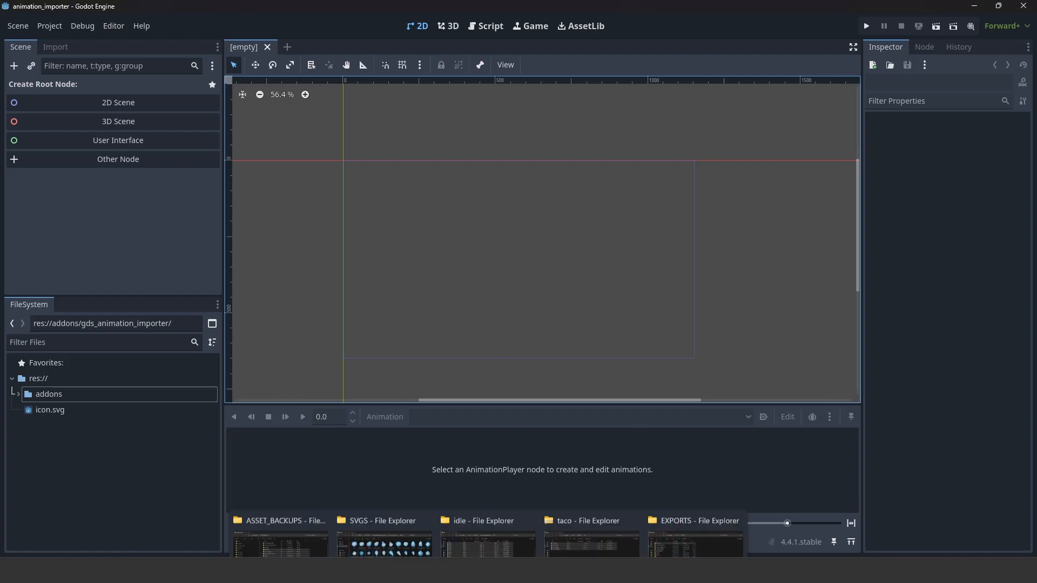
{"action": "left_click", "coordinate": [665, 518]}
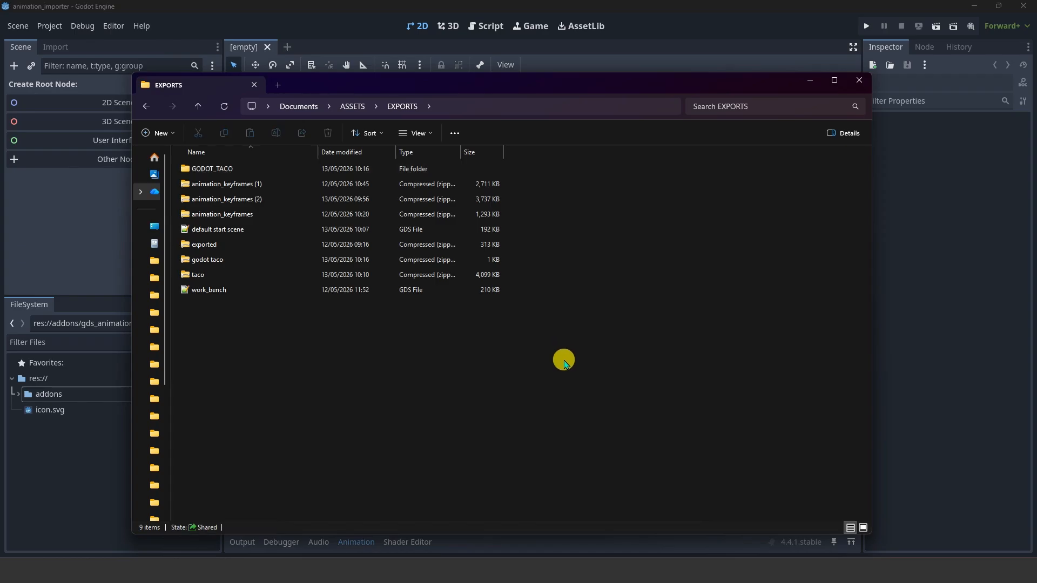
{"action": "left_click_drag", "start_coordinate": [199, 169], "coordinate": [74, 479]}
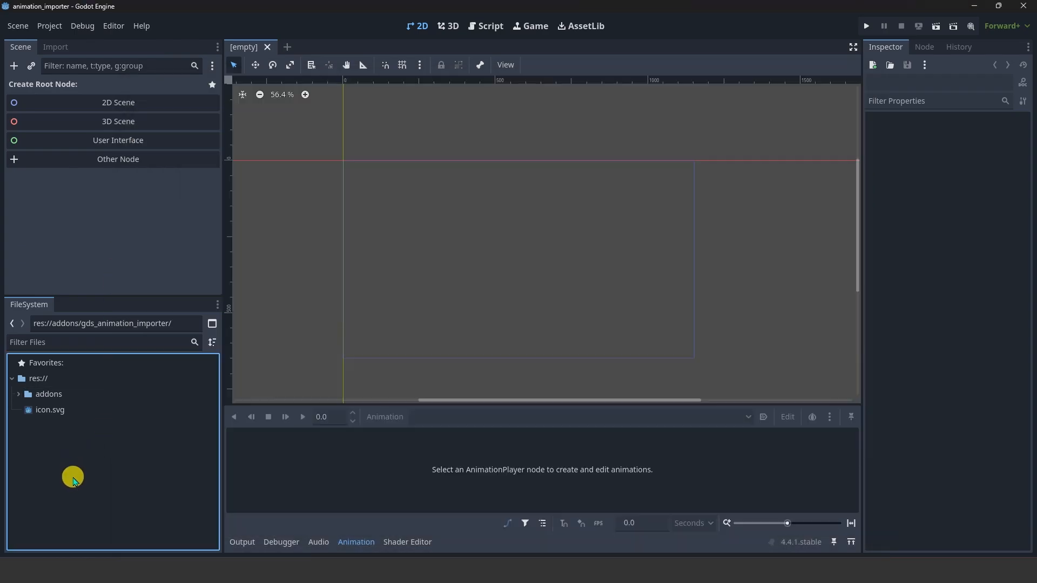
{"action": "left_click", "coordinate": [82, 378]}
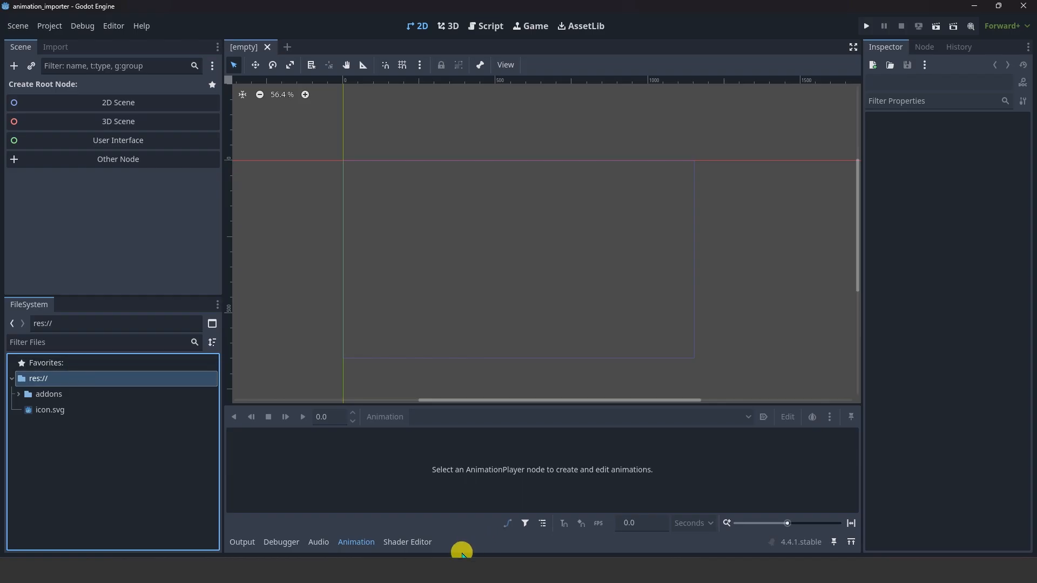
{"action": "mouse_move", "coordinate": [488, 565]}
{"action": "left_click", "coordinate": [650, 513]}
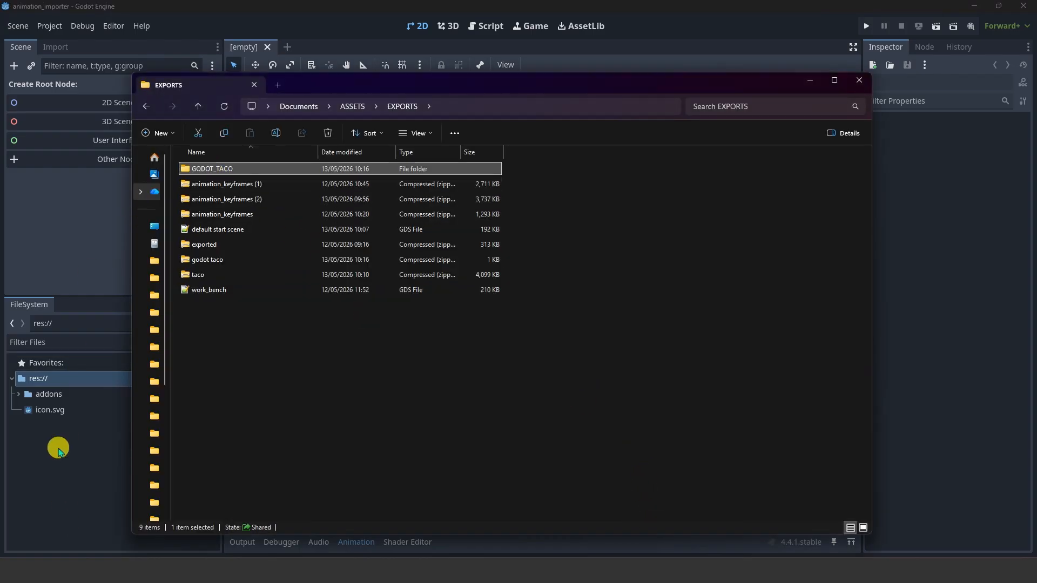
{"action": "left_click_drag", "start_coordinate": [64, 482], "coordinate": [63, 482]}
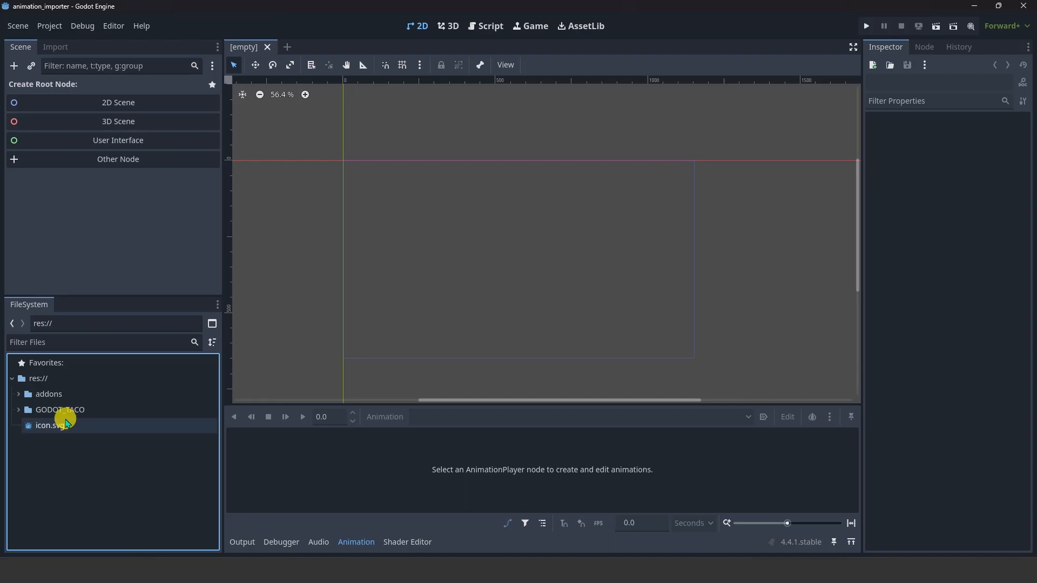
Step: Check the addons folder for the GDS animation importer plugin, then expand the GODOT_TACO folder
{"action": "double_click", "coordinate": [73, 397]}
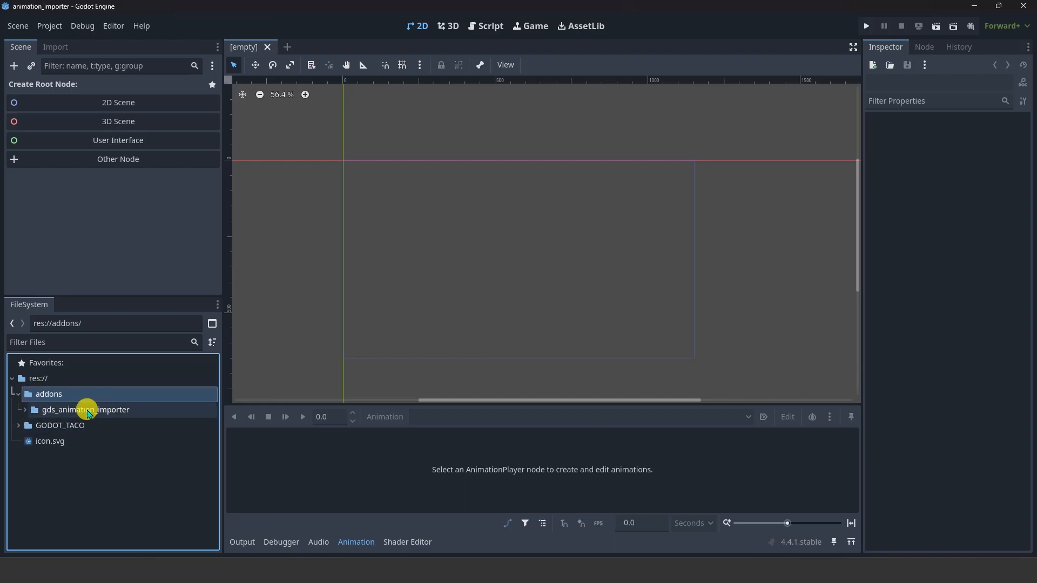
{"action": "left_click", "coordinate": [20, 394]}
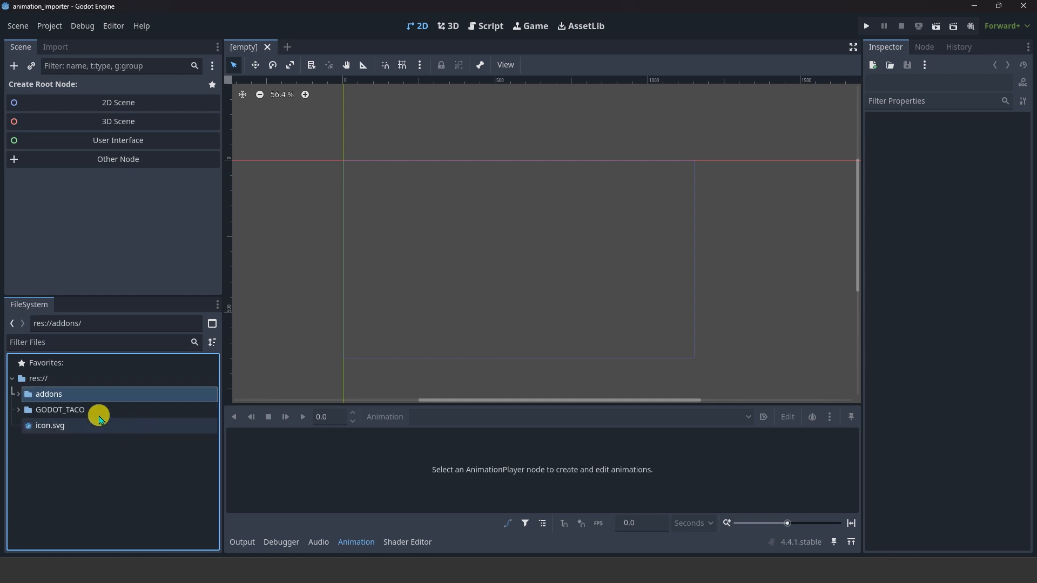
{"action": "left_click", "coordinate": [87, 413]}
{"action": "left_click", "coordinate": [19, 410]}
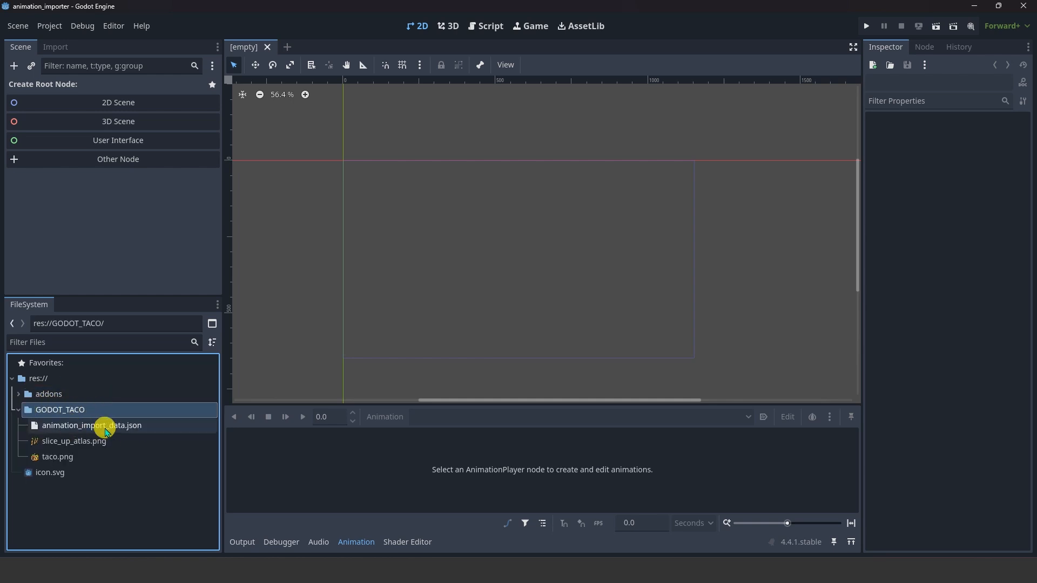
Step: Import the GDS Editor animation from GODOT_TACO's animation_import_data.json
{"action": "right_click", "coordinate": [107, 426]}
{"action": "left_click", "coordinate": [60, 425]}
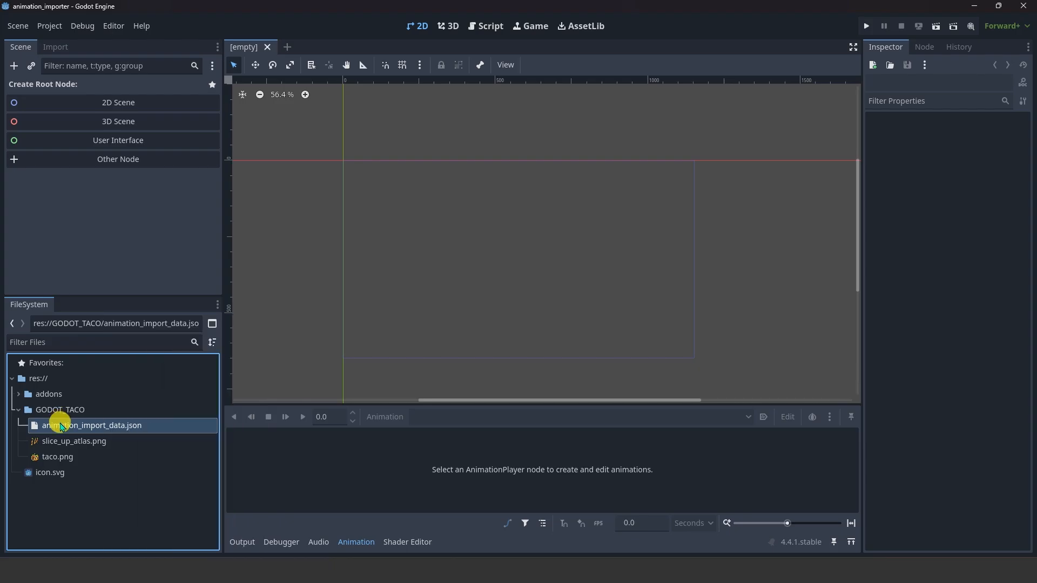
{"action": "left_click", "coordinate": [51, 27]}
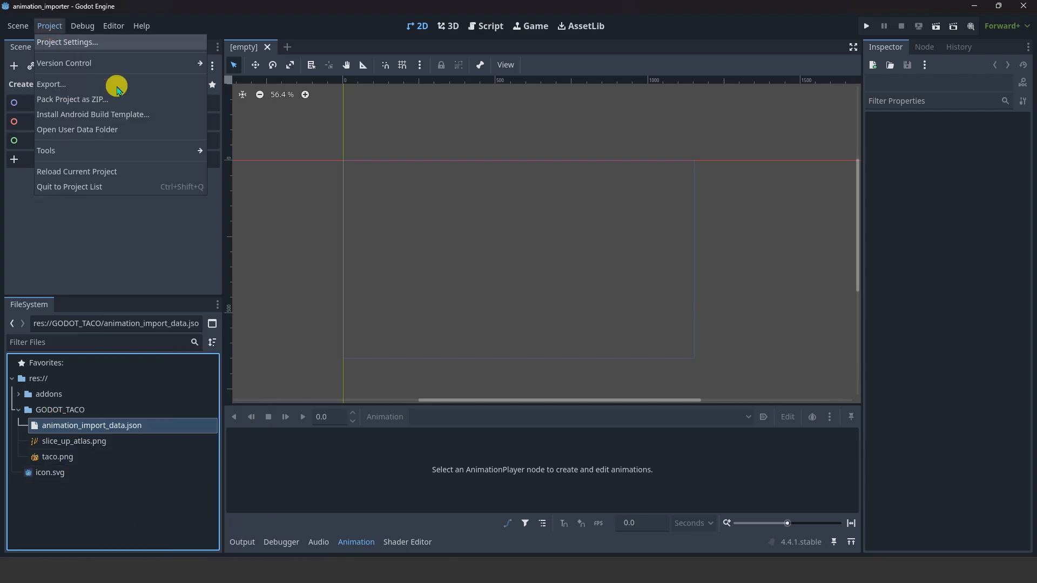
{"action": "mouse_move", "coordinate": [125, 150]}
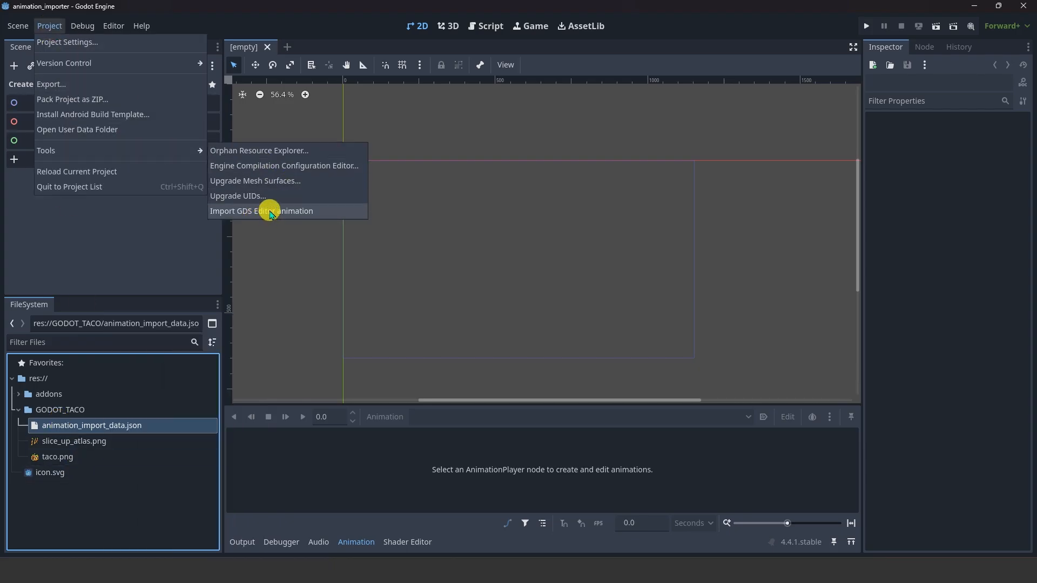
{"action": "left_click", "coordinate": [270, 212]}
{"action": "left_click", "coordinate": [145, 489]}
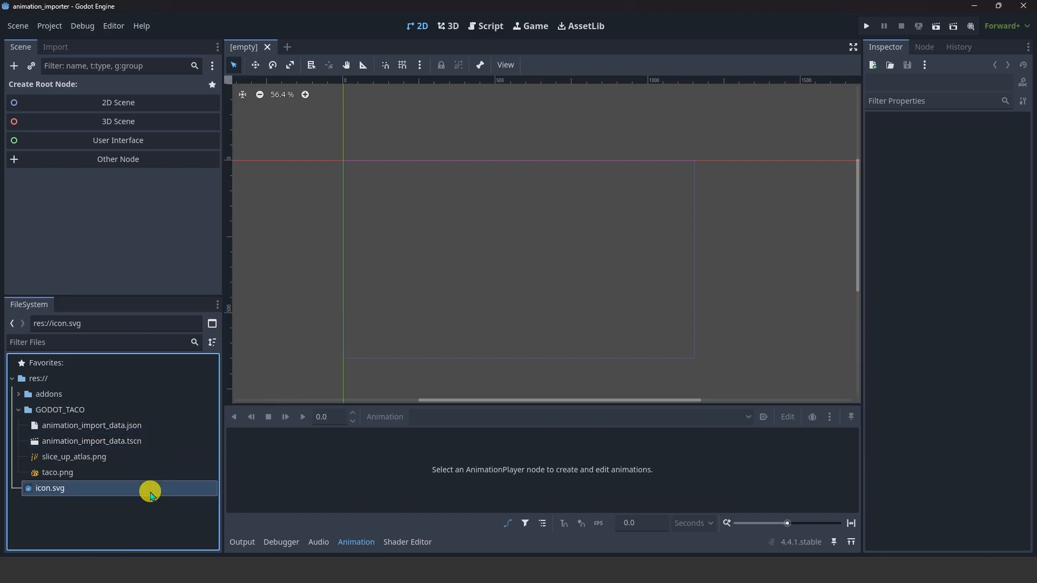
Step: Place animation_import_data.tscn near the origin of the empty 2D scene
{"action": "left_click", "coordinate": [86, 445]}
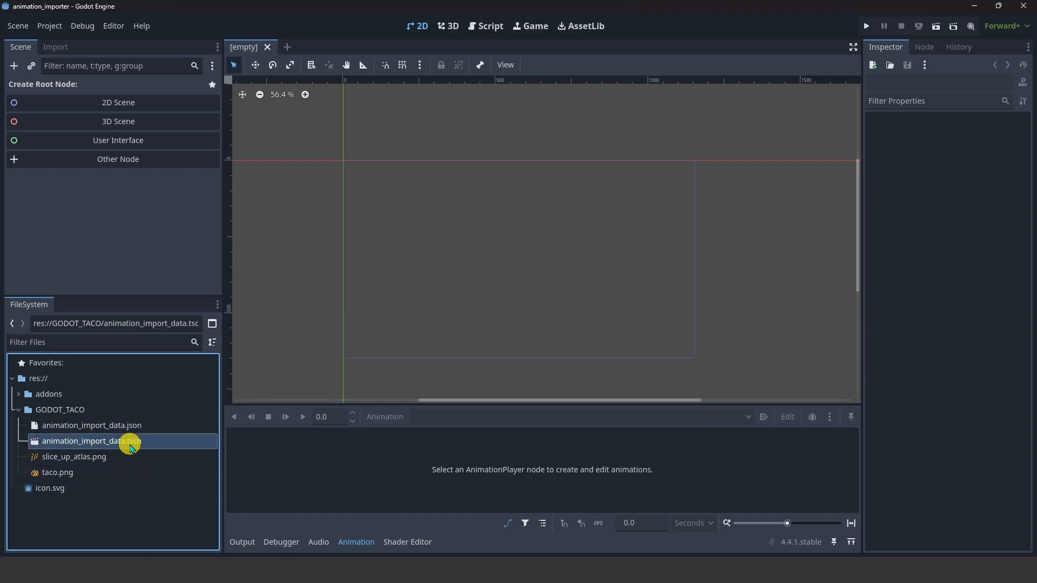
{"action": "left_click_drag", "start_coordinate": [109, 446], "coordinate": [365, 175]}
{"action": "scroll", "coordinate": [382, 224], "scroll_direction": "up", "scroll_amount": 2}
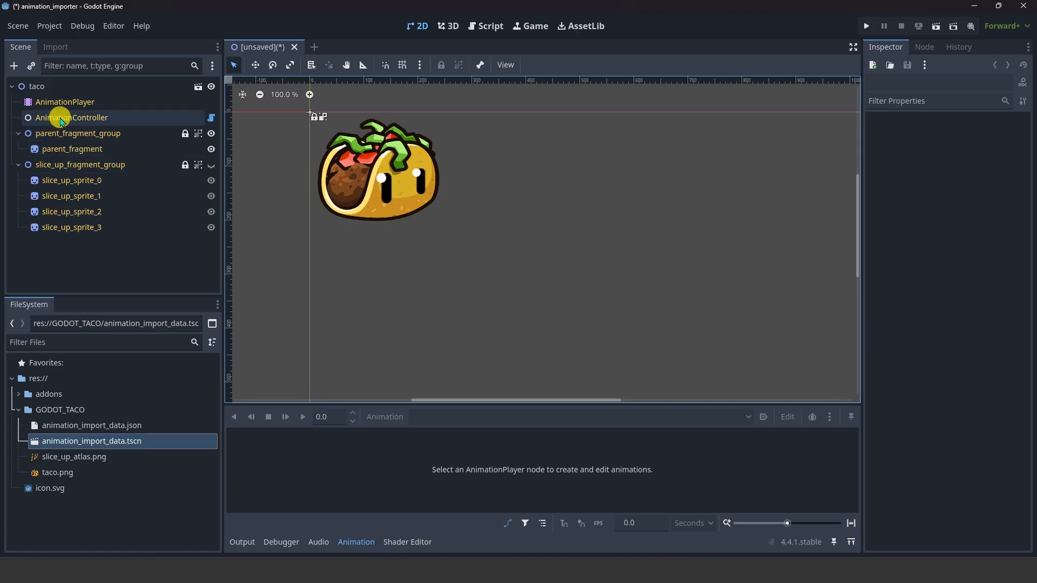
Step: Select the taco's AnimationPlayer node and play its die and idle animations
{"action": "left_click", "coordinate": [63, 102]}
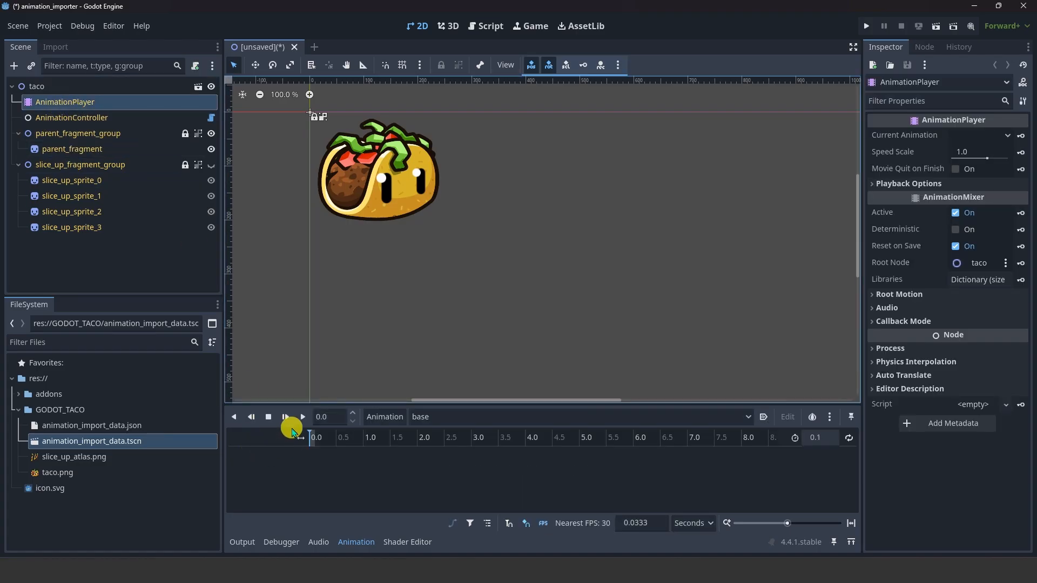
{"action": "left_click", "coordinate": [480, 419]}
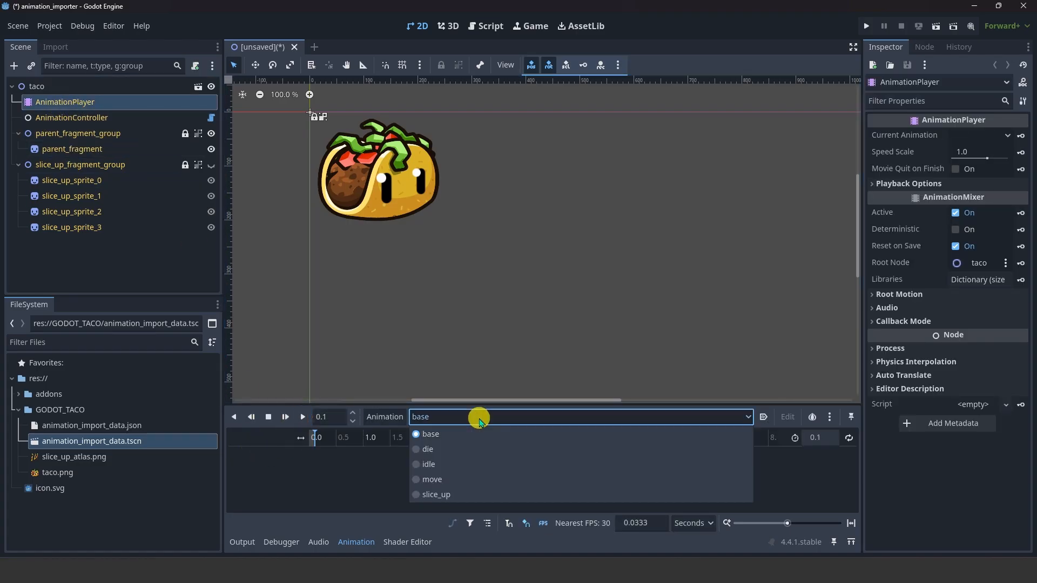
{"action": "left_click", "coordinate": [471, 451]}
{"action": "left_click", "coordinate": [303, 419]}
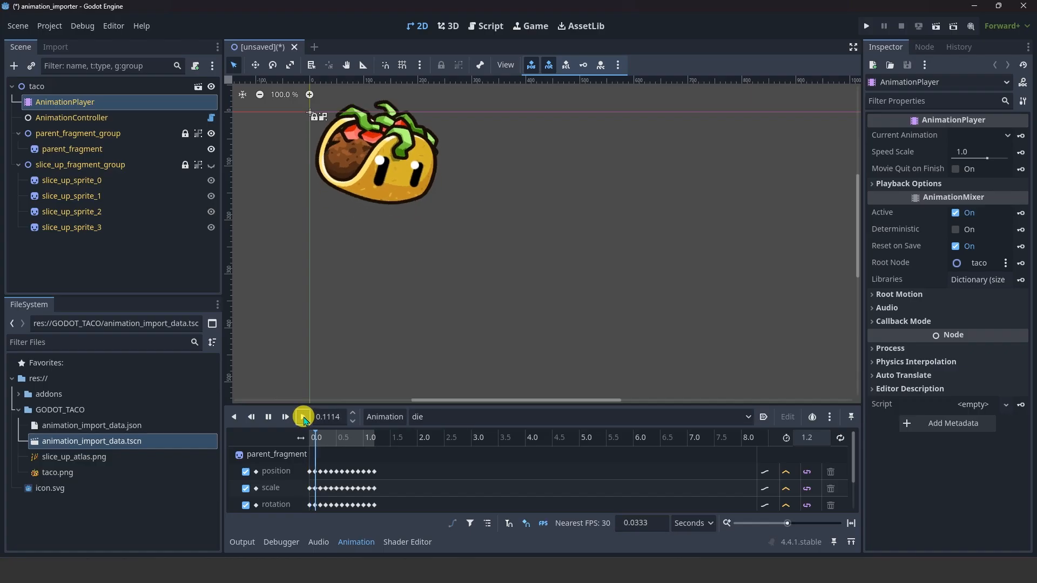
{"action": "left_click", "coordinate": [456, 421]}
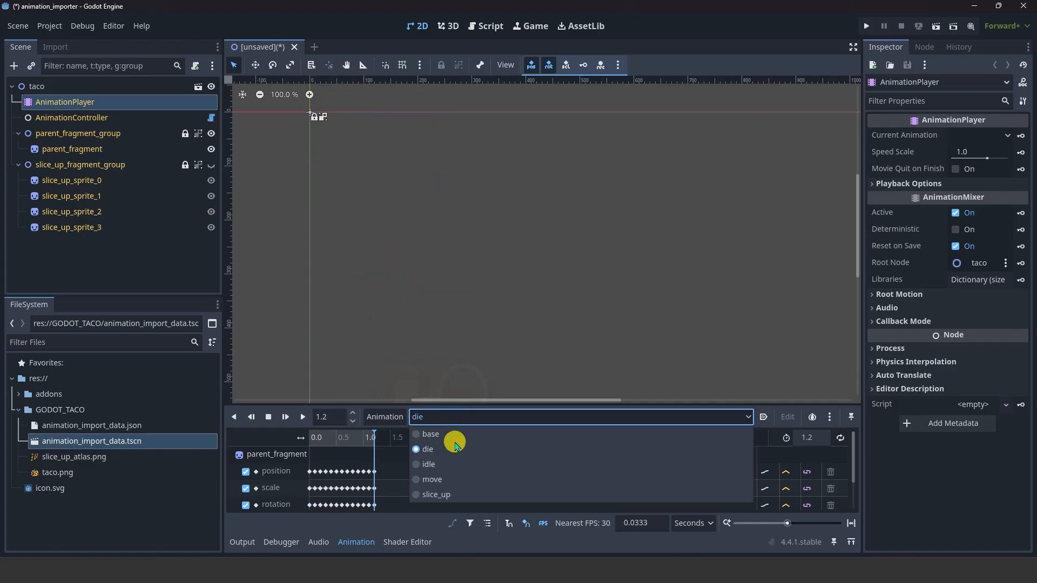
{"action": "left_click", "coordinate": [456, 464]}
{"action": "left_click", "coordinate": [301, 418]}
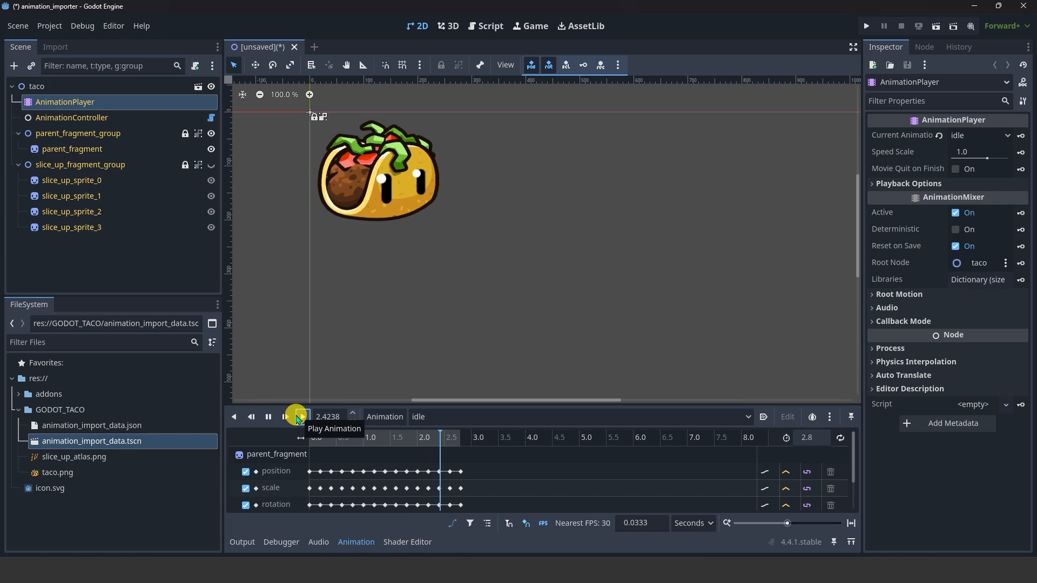
Step: Play the taco's move and slice_up animations, then stop playback and minimize Godot Engine
{"action": "left_click", "coordinate": [439, 417]}
{"action": "left_click", "coordinate": [444, 479]}
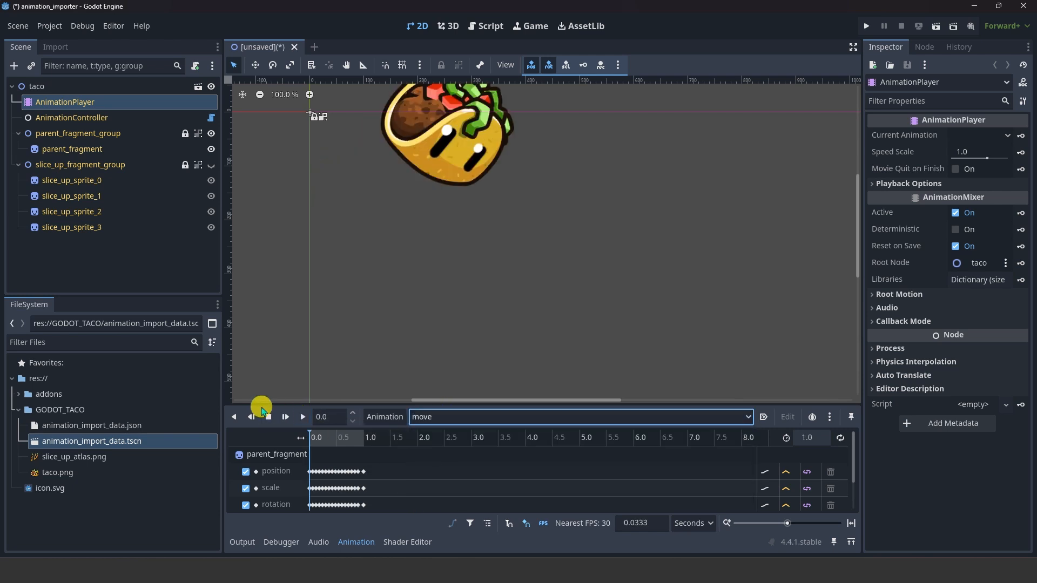
{"action": "left_click", "coordinate": [303, 417]}
{"action": "left_click", "coordinate": [434, 417]}
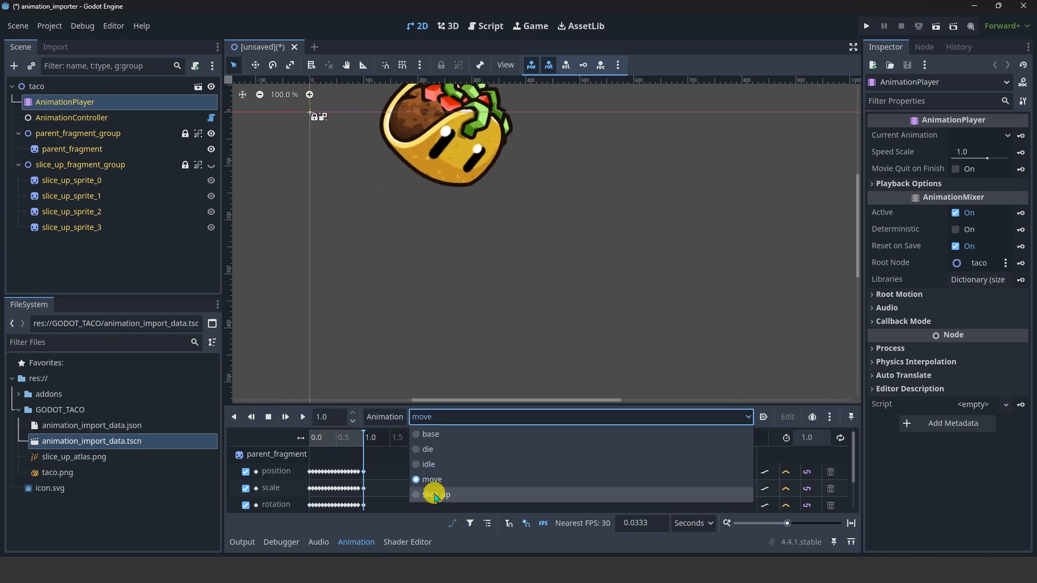
{"action": "left_click", "coordinate": [433, 491]}
{"action": "left_click", "coordinate": [301, 417]}
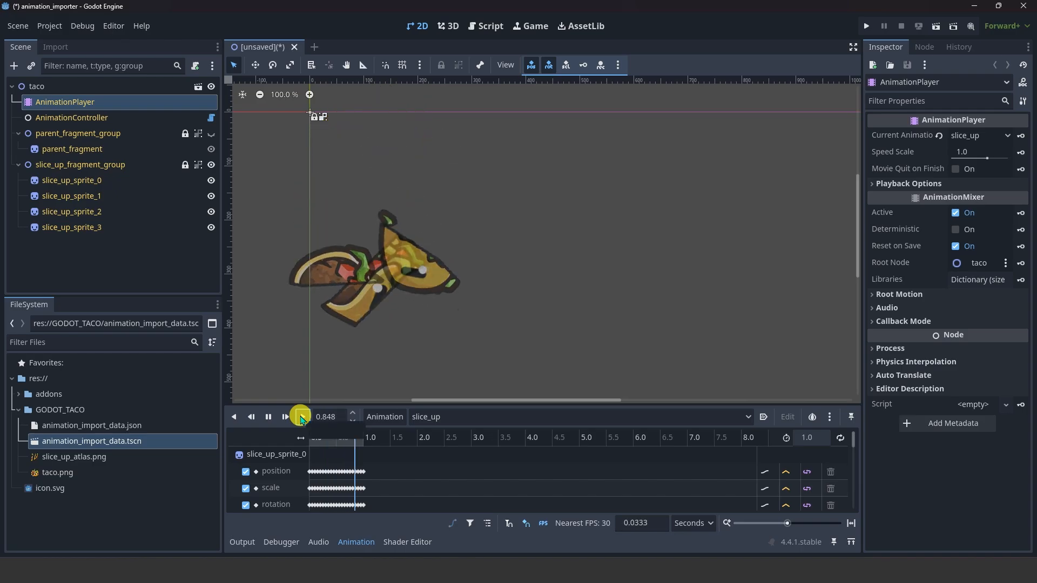
{"action": "left_click", "coordinate": [269, 417]}
{"action": "left_click", "coordinate": [519, 261]}
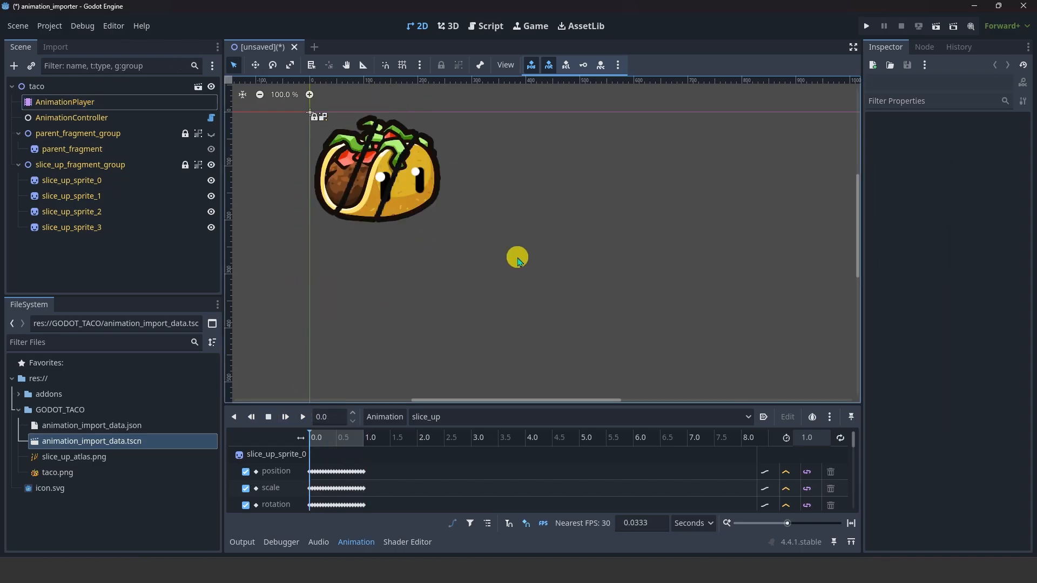
{"action": "left_click", "coordinate": [974, 5]}
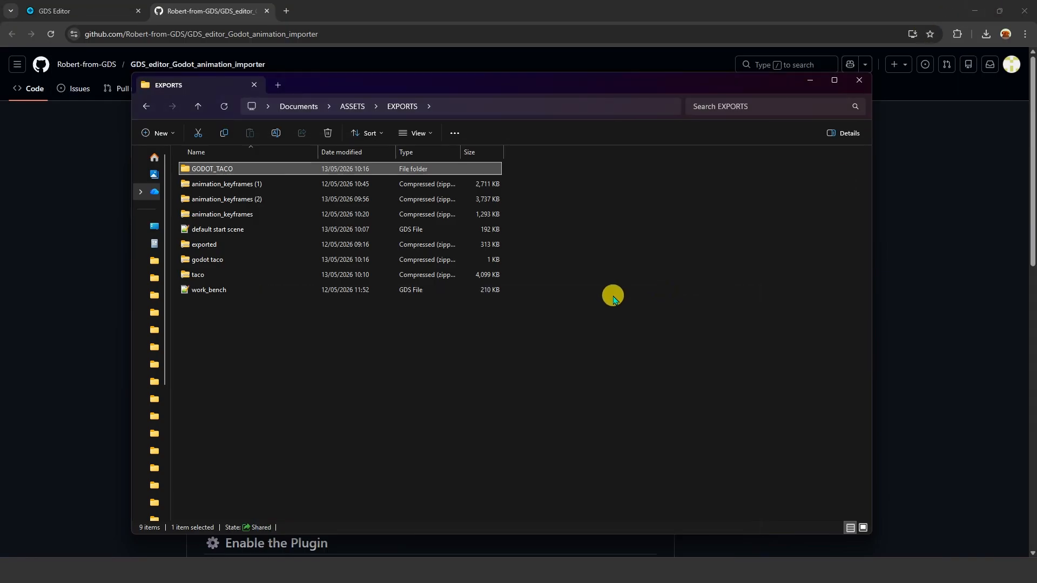
Step: Switch to GDS Editor, bring up the GDS file save dialog for the default start scene, and dismiss it without saving
{"action": "left_click", "coordinate": [105, 5]}
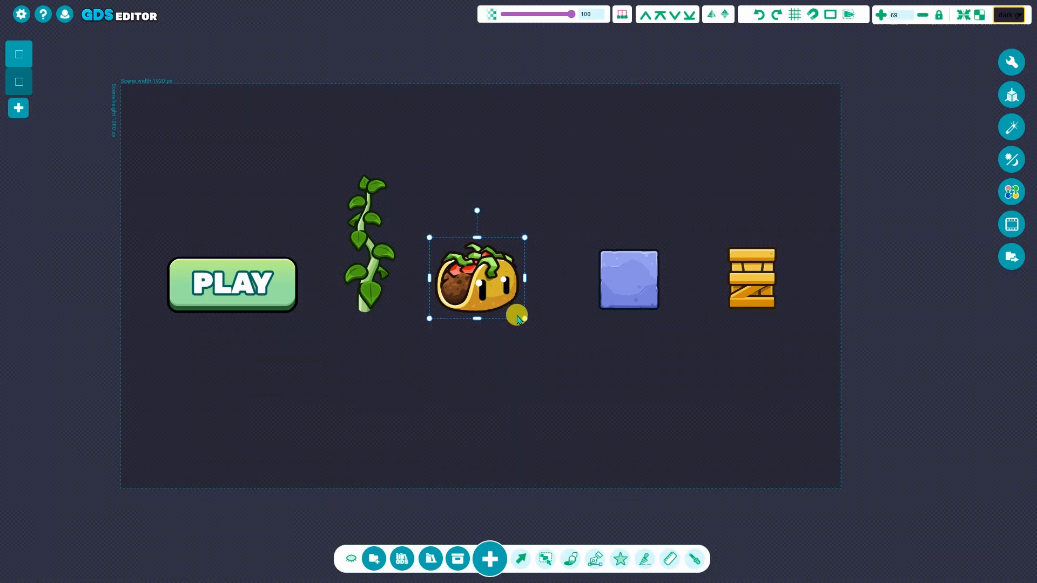
{"action": "left_click", "coordinate": [24, 53]}
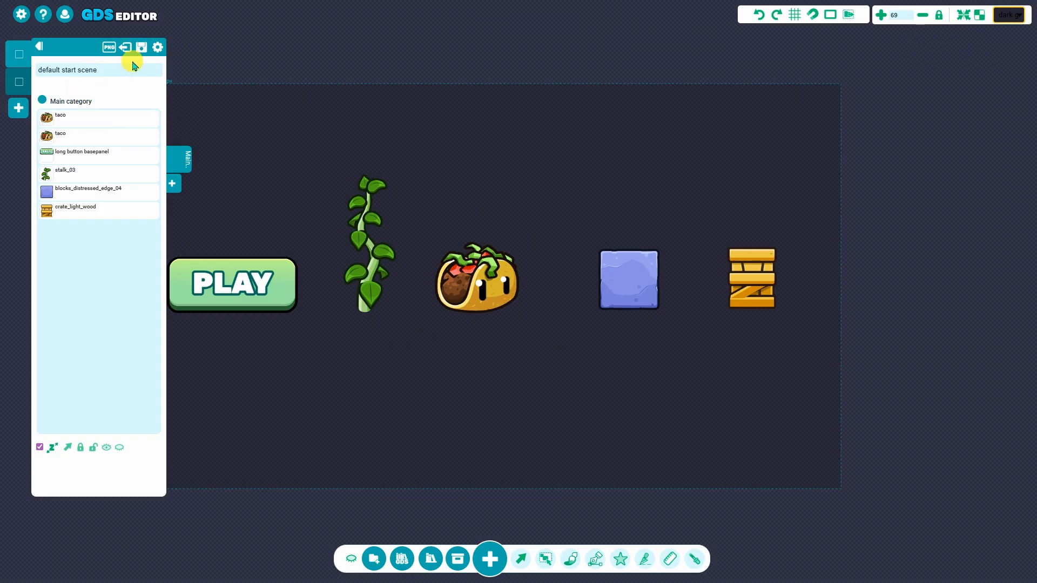
{"action": "left_click", "coordinate": [141, 50]}
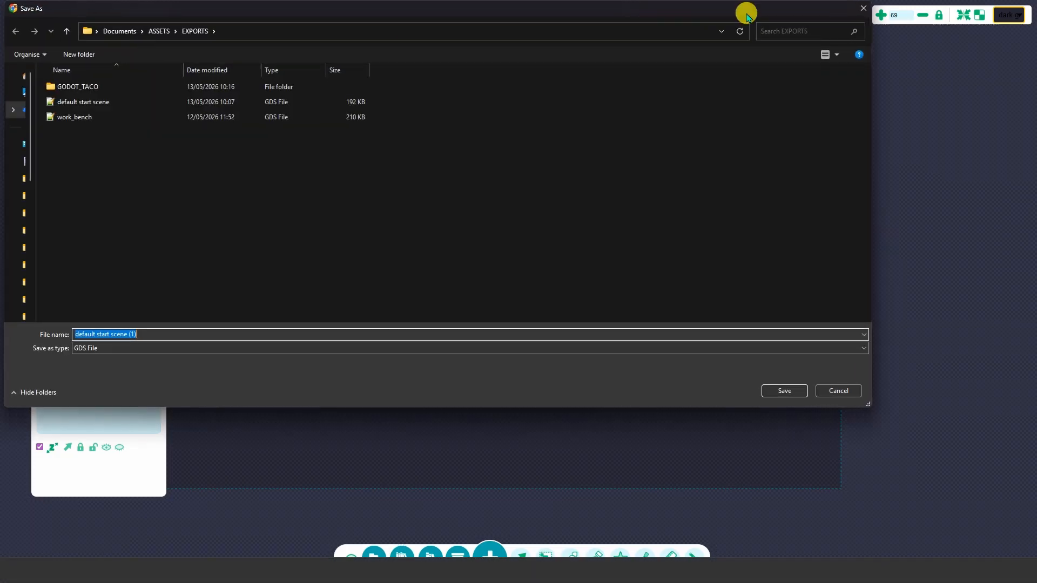
{"action": "left_click", "coordinate": [866, 9]}
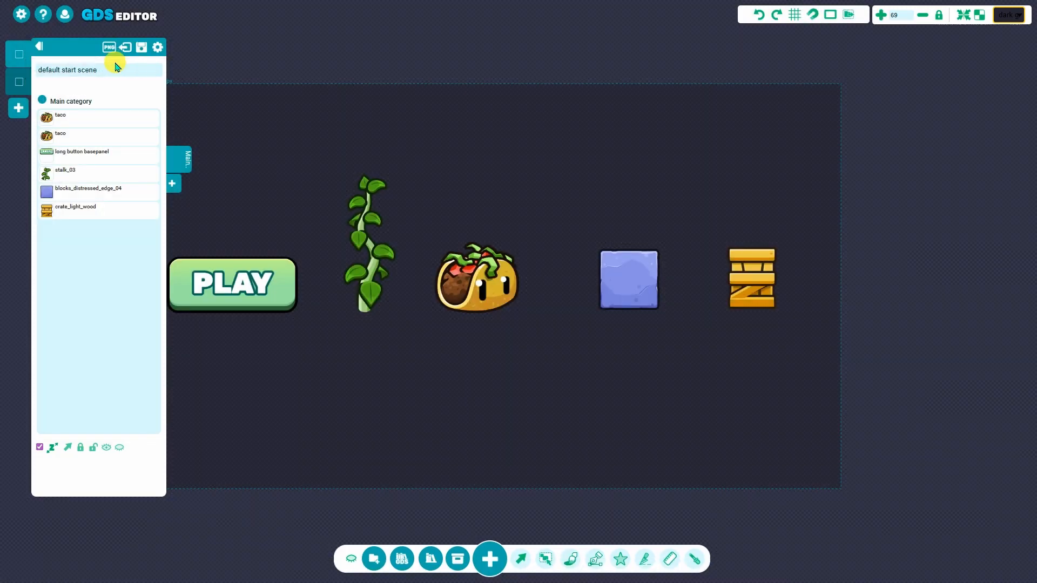
{"action": "left_click", "coordinate": [43, 47]}
Step: Select the taco and view its list of auto-generated animations
{"action": "left_click", "coordinate": [474, 294]}
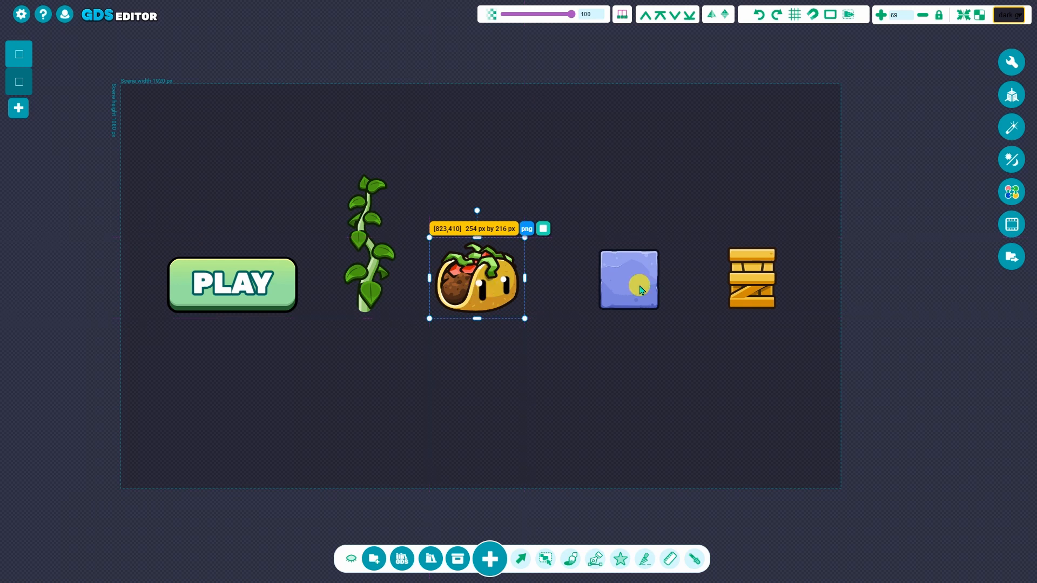
{"action": "left_click", "coordinate": [1011, 224]}
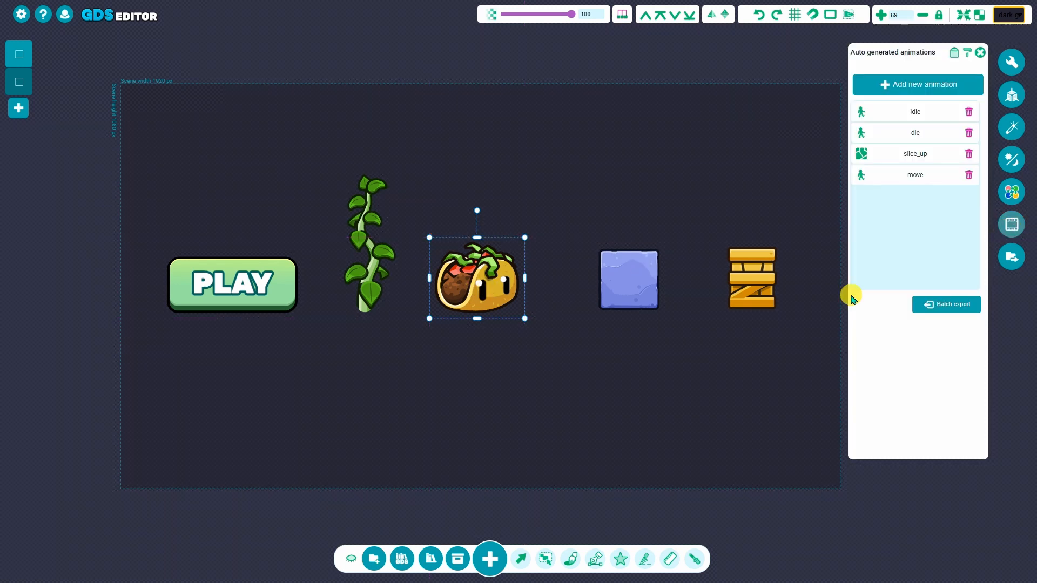
{"action": "left_click", "coordinate": [563, 350]}
Step: Duplicate the taco twice in the upper part of the scene and check the animations carried by a copy
{"action": "left_click", "coordinate": [473, 279]}
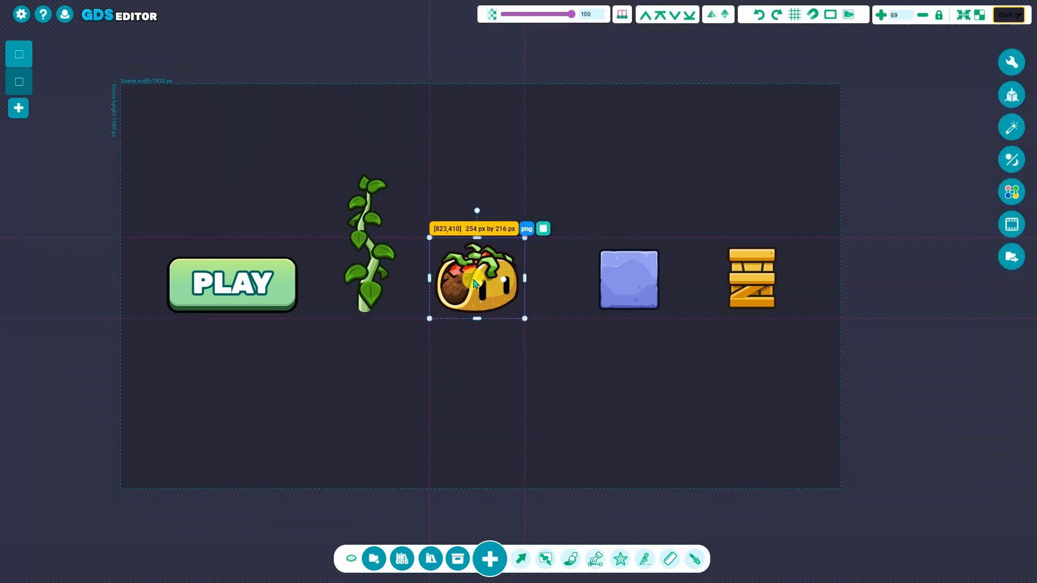
{"action": "key", "text": "d"}
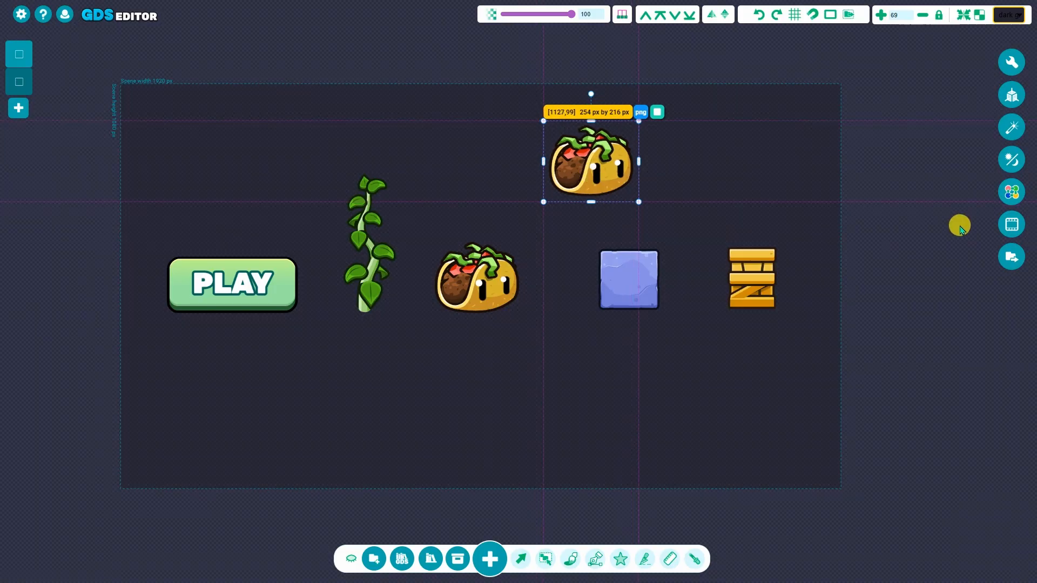
{"action": "left_click", "coordinate": [1015, 228]}
{"action": "key", "text": "d"}
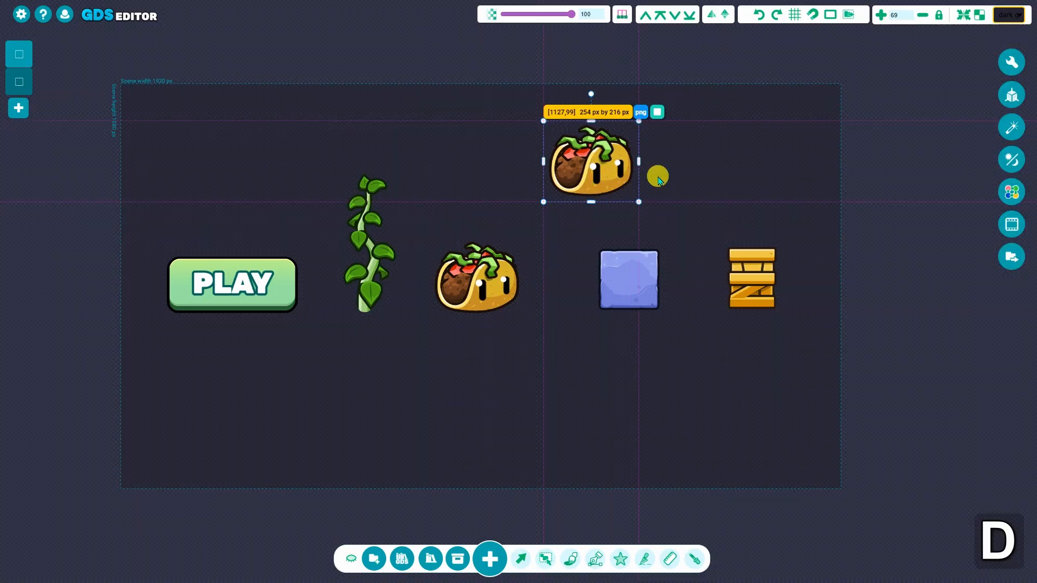
{"action": "left_click", "coordinate": [1010, 224]}
{"action": "left_click", "coordinate": [621, 169]}
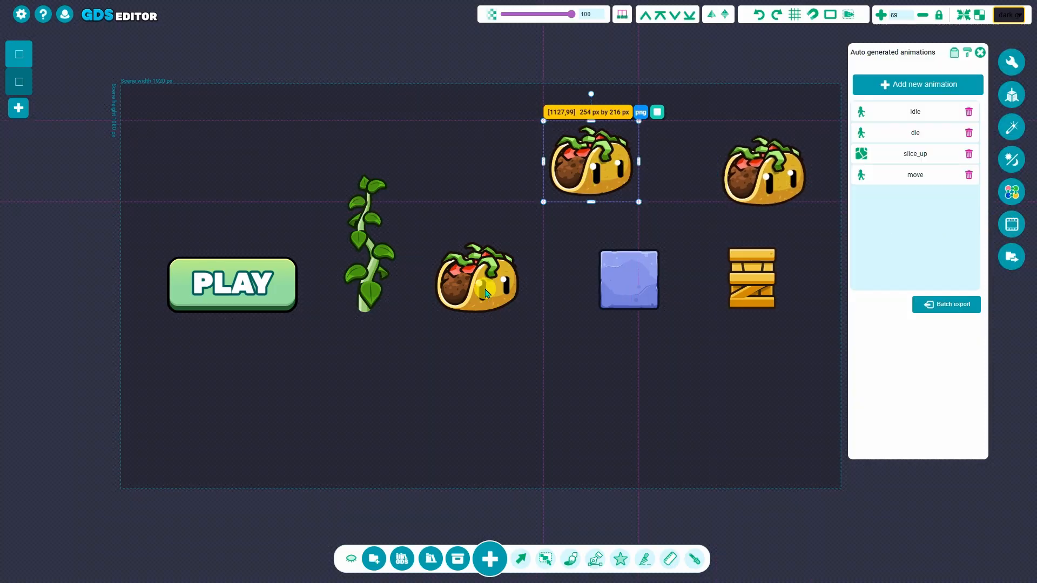
Step: Arrange the two taco copies side by side in a row above the original taco
{"action": "left_click", "coordinate": [485, 289]}
{"action": "left_click", "coordinate": [533, 368]}
{"action": "left_click_drag", "start_coordinate": [792, 176], "coordinate": [510, 168]}
{"action": "left_click_drag", "start_coordinate": [613, 172], "coordinate": [606, 171]}
{"action": "left_click", "coordinate": [692, 200]}
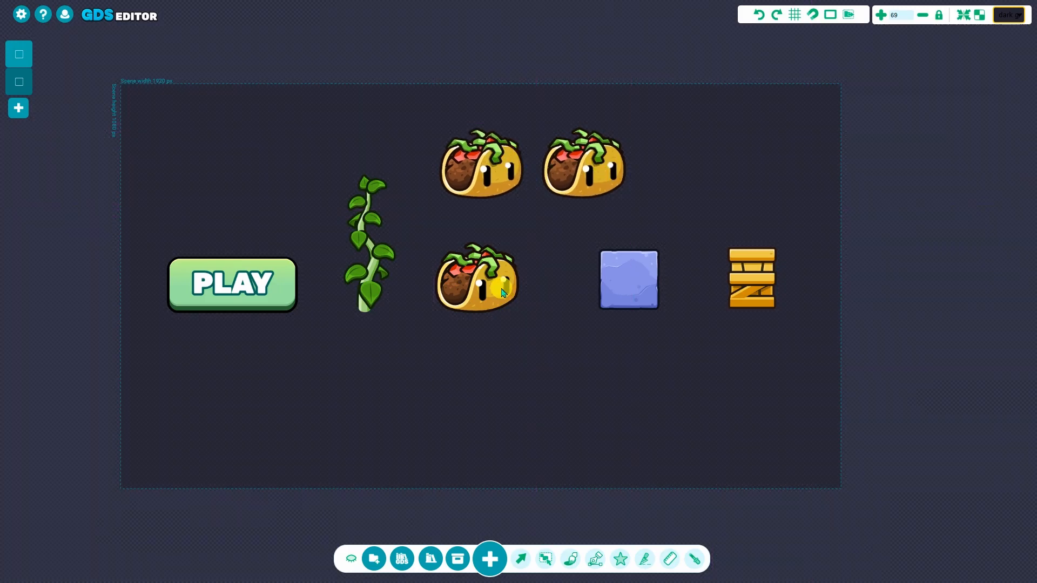
Step: View the original taco's component export options, including saving it as a GDS file, and close them
{"action": "left_click", "coordinate": [500, 288]}
{"action": "left_click", "coordinate": [1012, 257]}
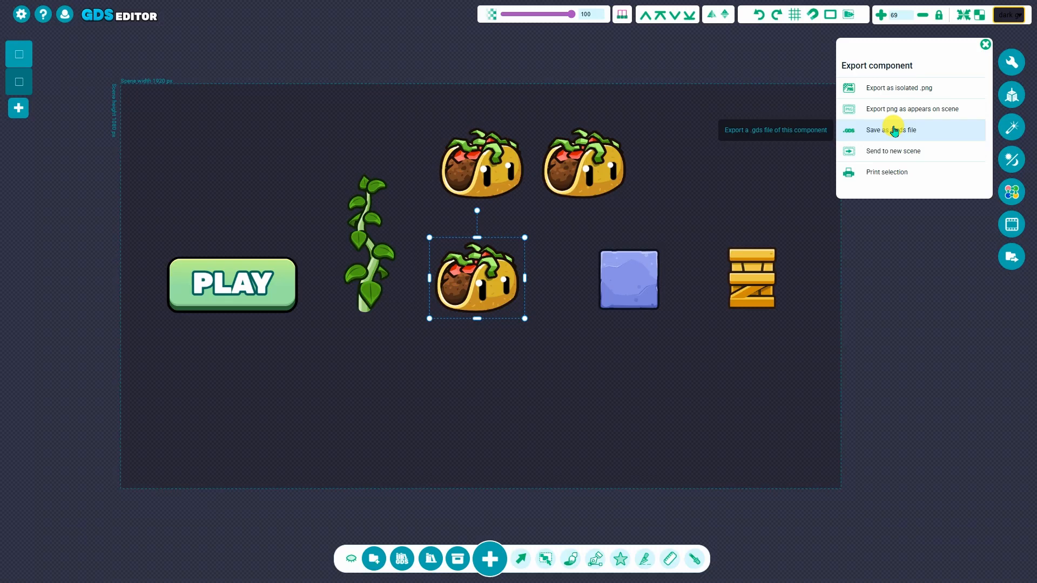
{"action": "left_click", "coordinate": [760, 204]}
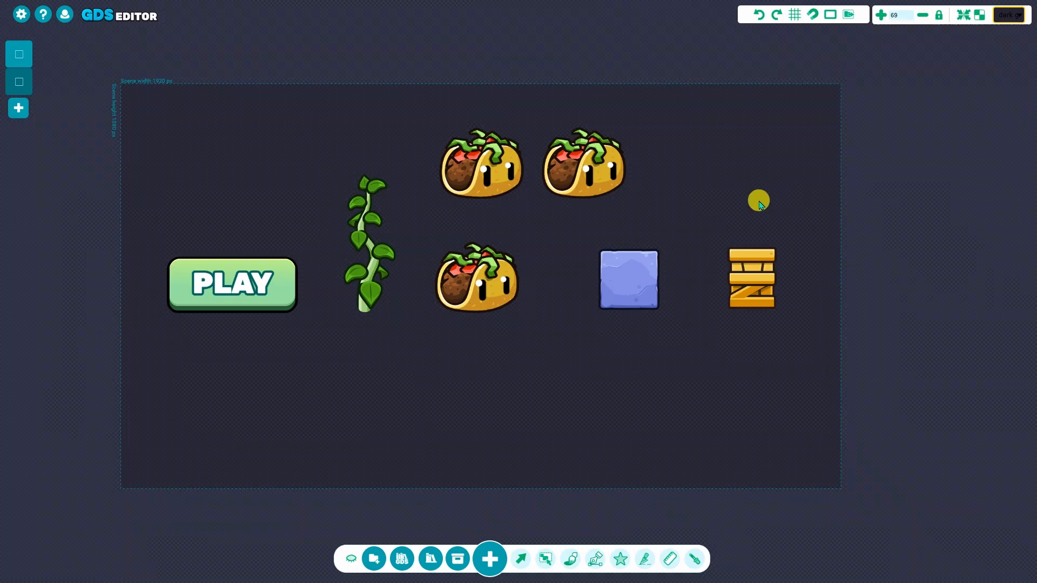